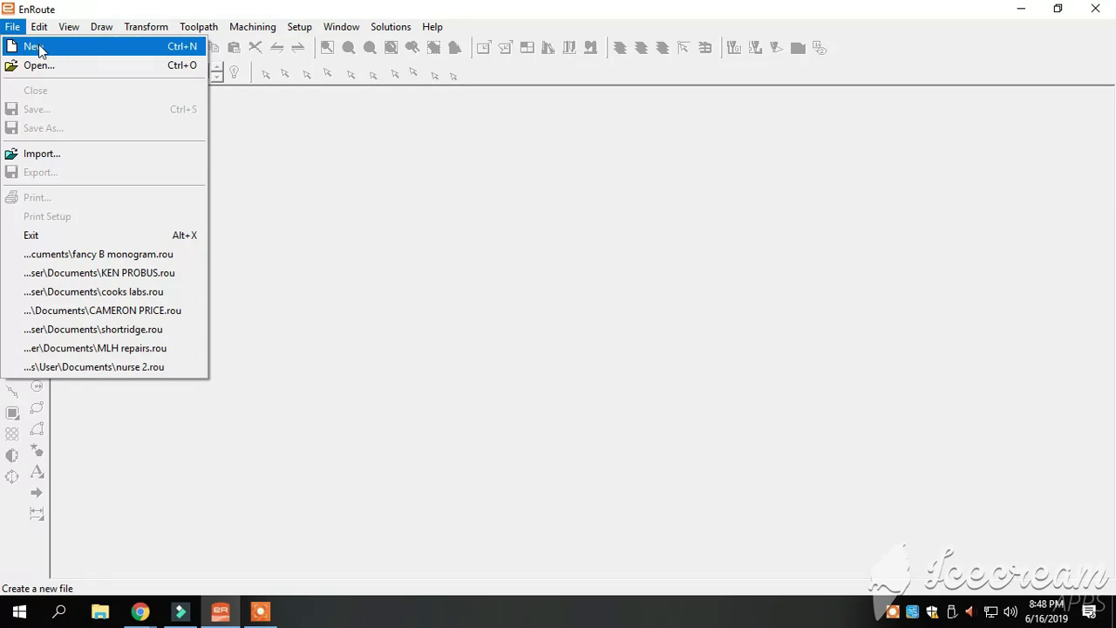
Create a new drawing with a 23 by 23 in plate, 1 in thick, and import the split letter A monogram bitmap.
{"action": "left_click", "coordinate": [38, 50]}
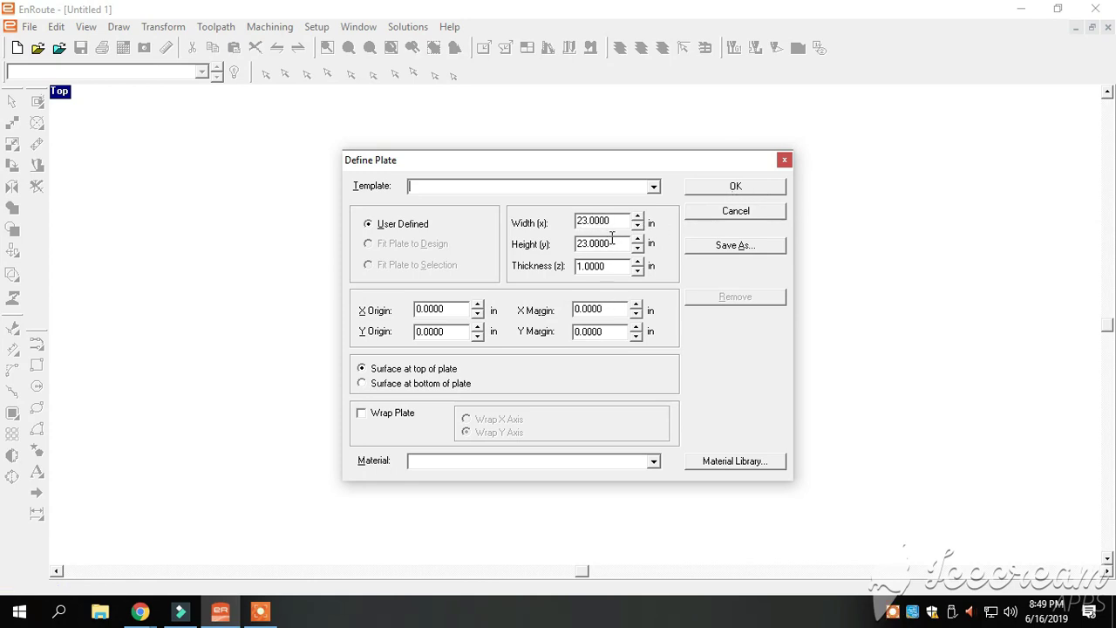
{"action": "left_click", "coordinate": [736, 187]}
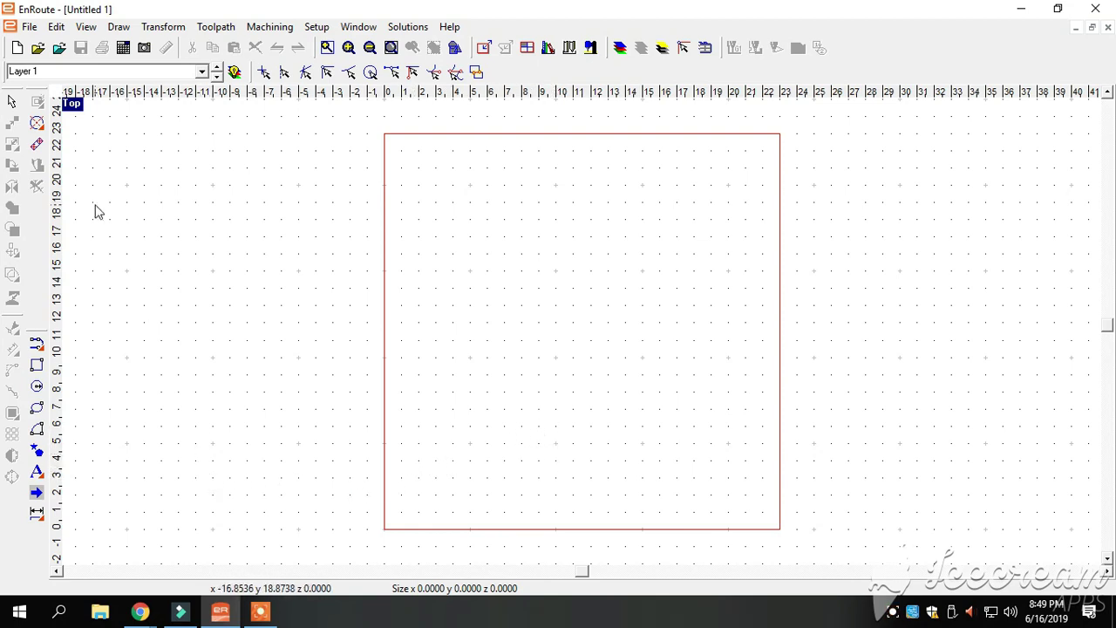
{"action": "left_click", "coordinate": [30, 28]}
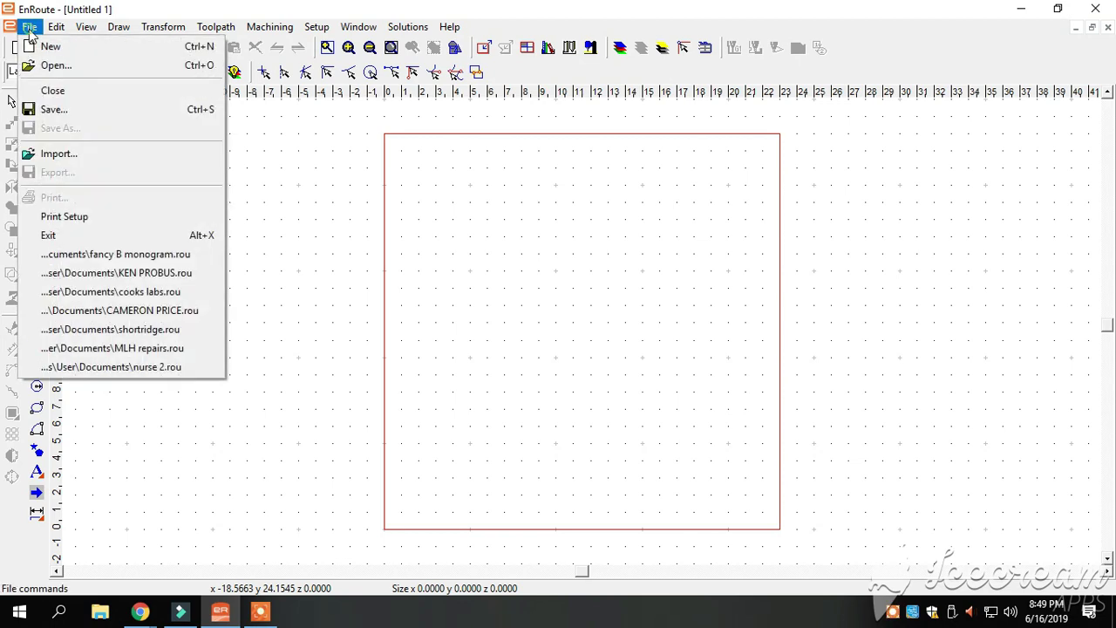
{"action": "left_click", "coordinate": [60, 154]}
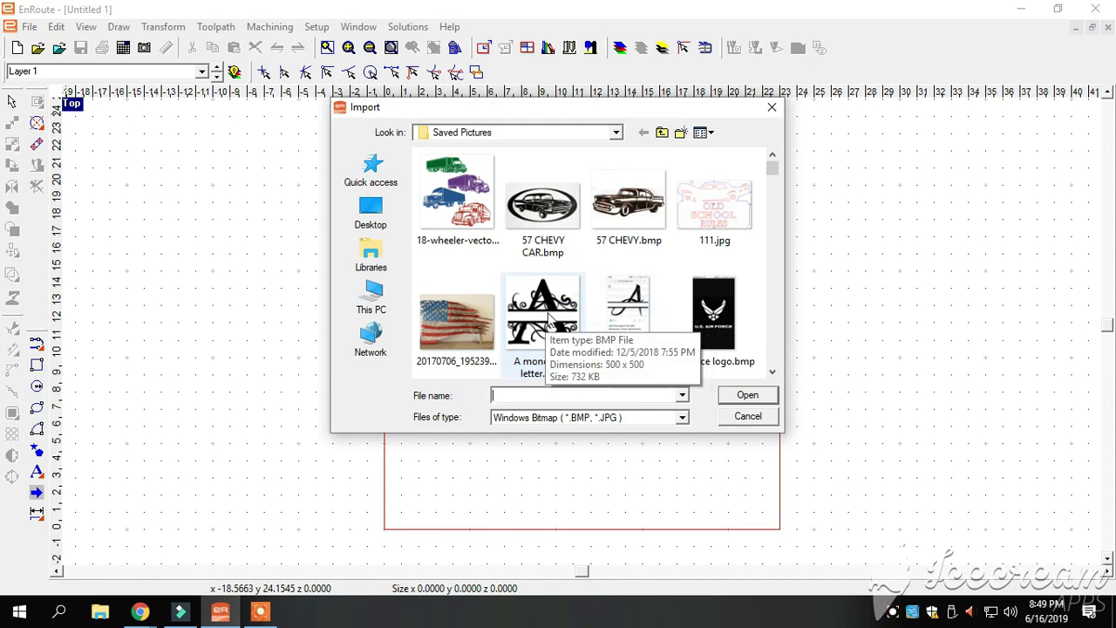
{"action": "double_click", "coordinate": [548, 318]}
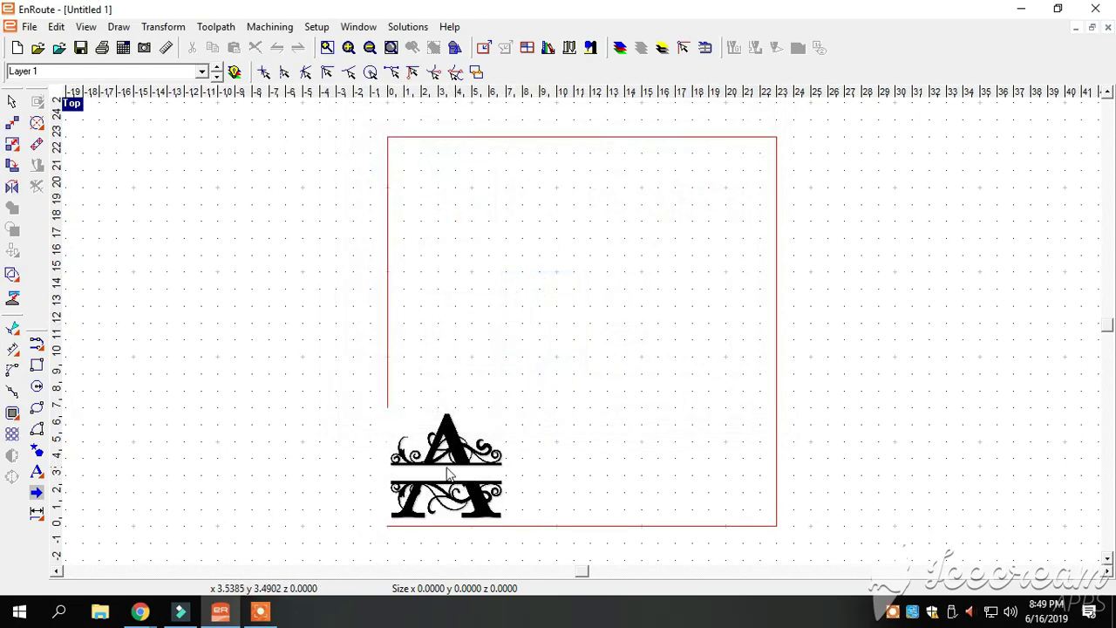
Vectorize the imported monogram bitmap using enhanced curves with automatic cleanup and a tolerance of 0.000.
{"action": "left_click", "coordinate": [446, 470]}
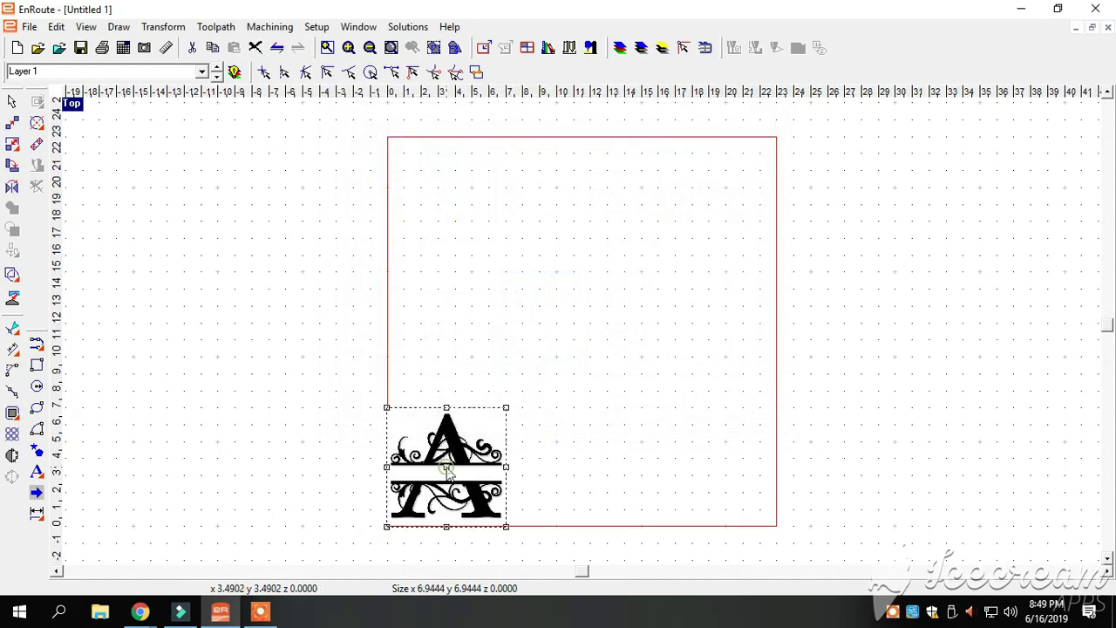
{"action": "left_click", "coordinate": [12, 455]}
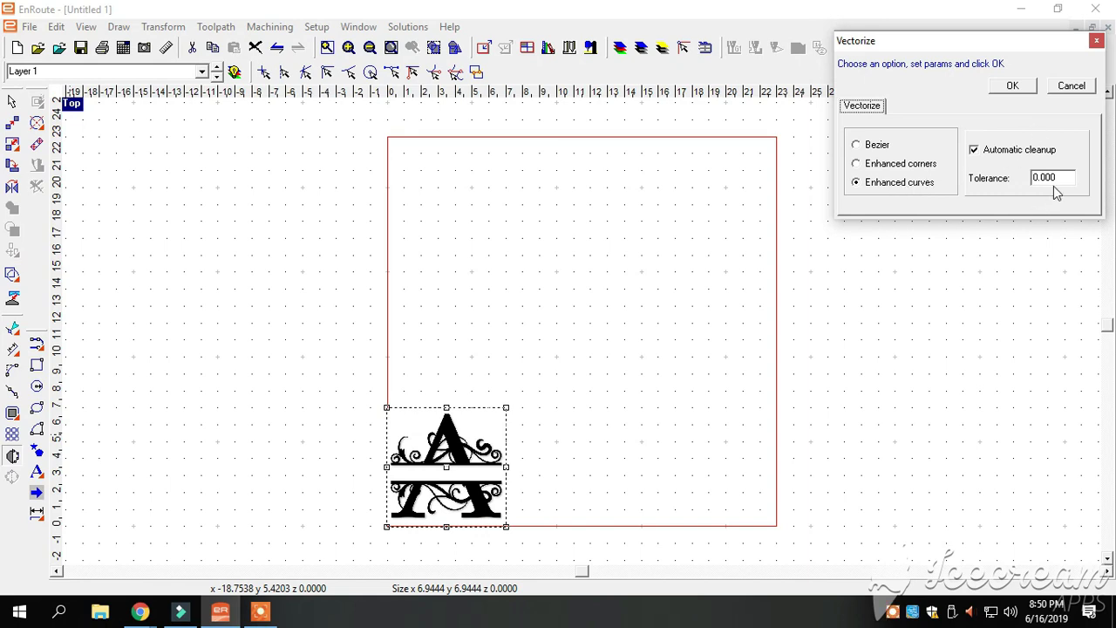
{"action": "left_click", "coordinate": [1017, 89]}
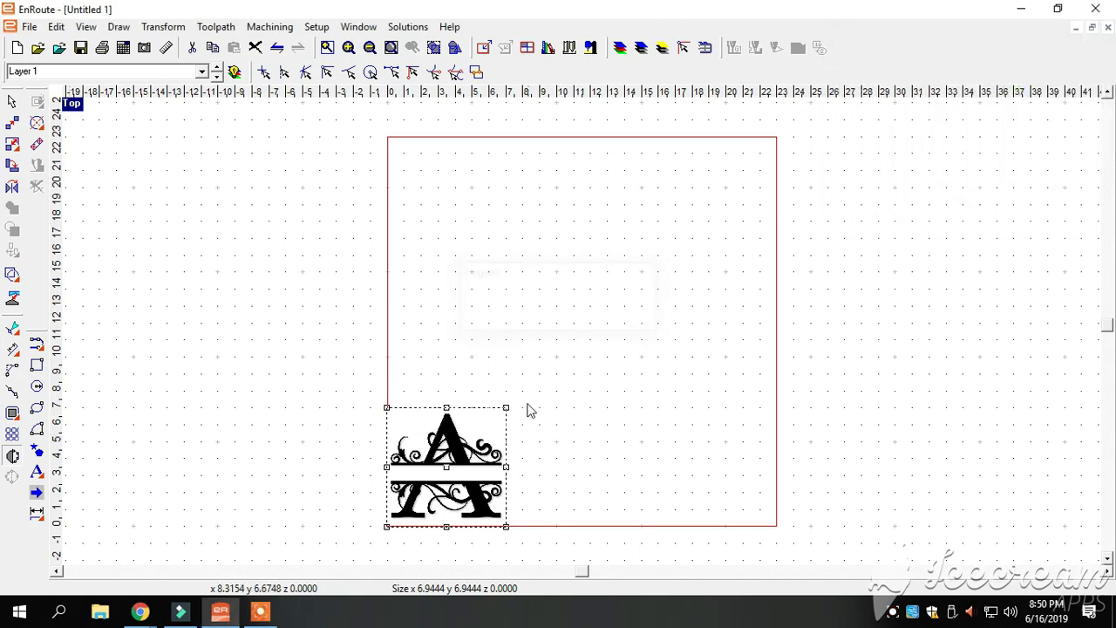
Move the original monogram bitmap to the left, off the plate and clear of the traced outline.
{"action": "scroll", "coordinate": [515, 374], "scroll_direction": "down", "scroll_amount": 2}
{"action": "scroll", "coordinate": [506, 358], "scroll_direction": "up", "scroll_amount": 2}
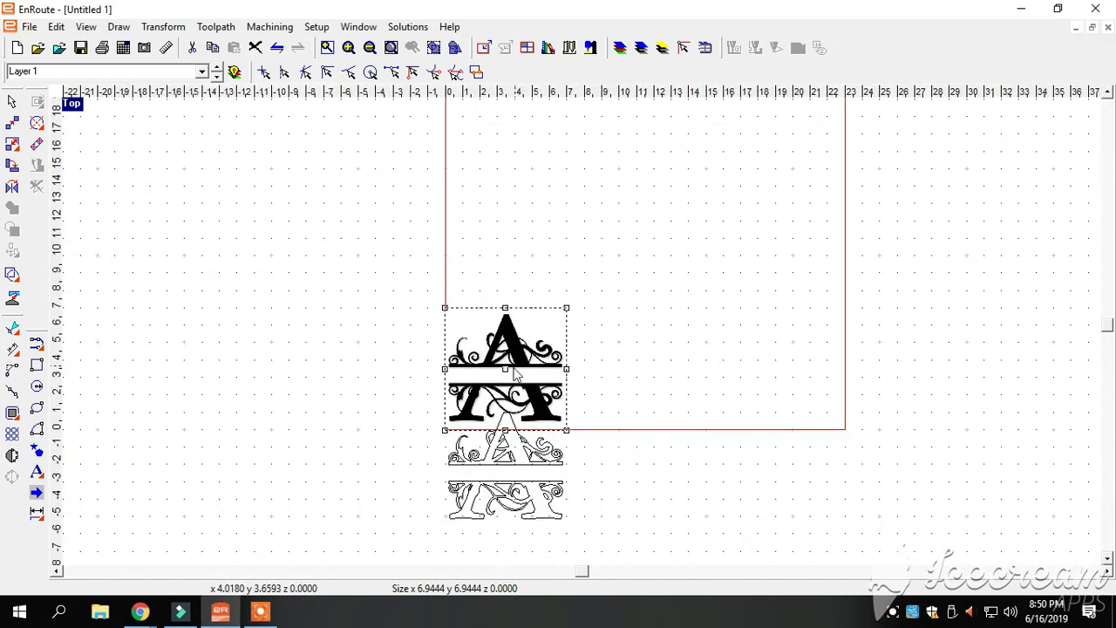
{"action": "left_click_drag", "start_coordinate": [509, 371], "coordinate": [345, 369]}
Select the traced monogram outline and move it up onto the plate, near the plate's lower-left corner.
{"action": "left_click", "coordinate": [515, 458]}
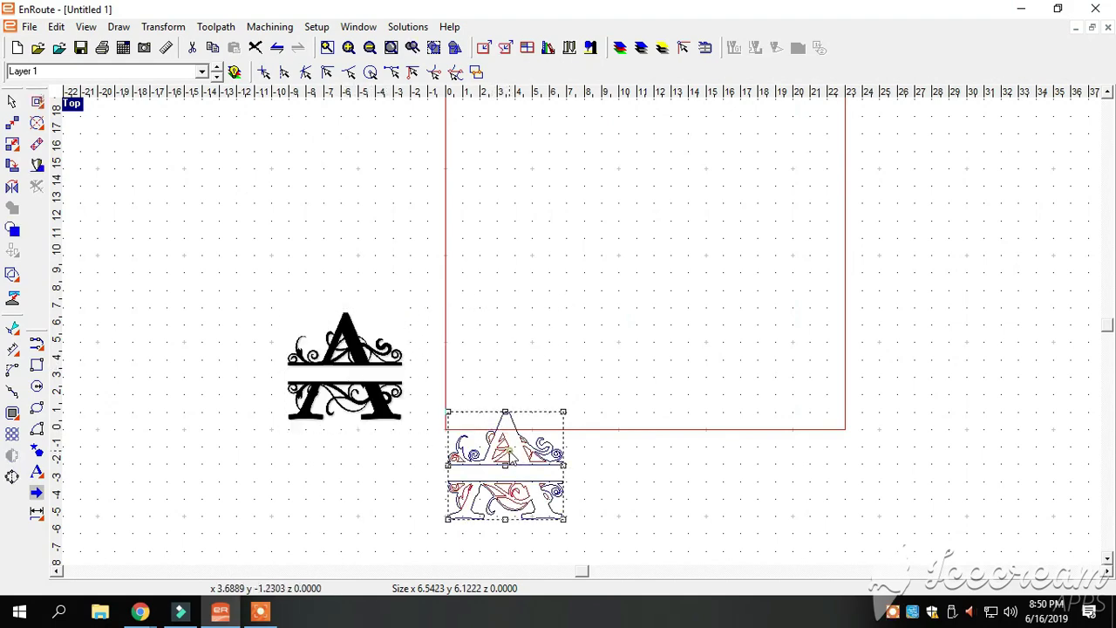
{"action": "scroll", "coordinate": [497, 516], "scroll_direction": "up", "scroll_amount": 2}
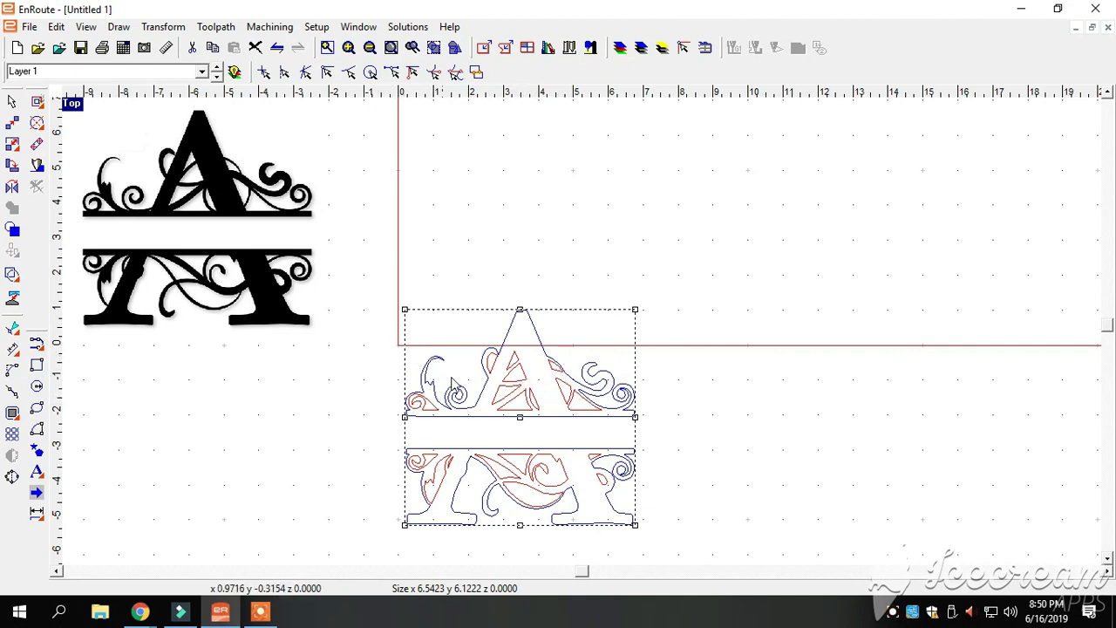
{"action": "left_click", "coordinate": [519, 423]}
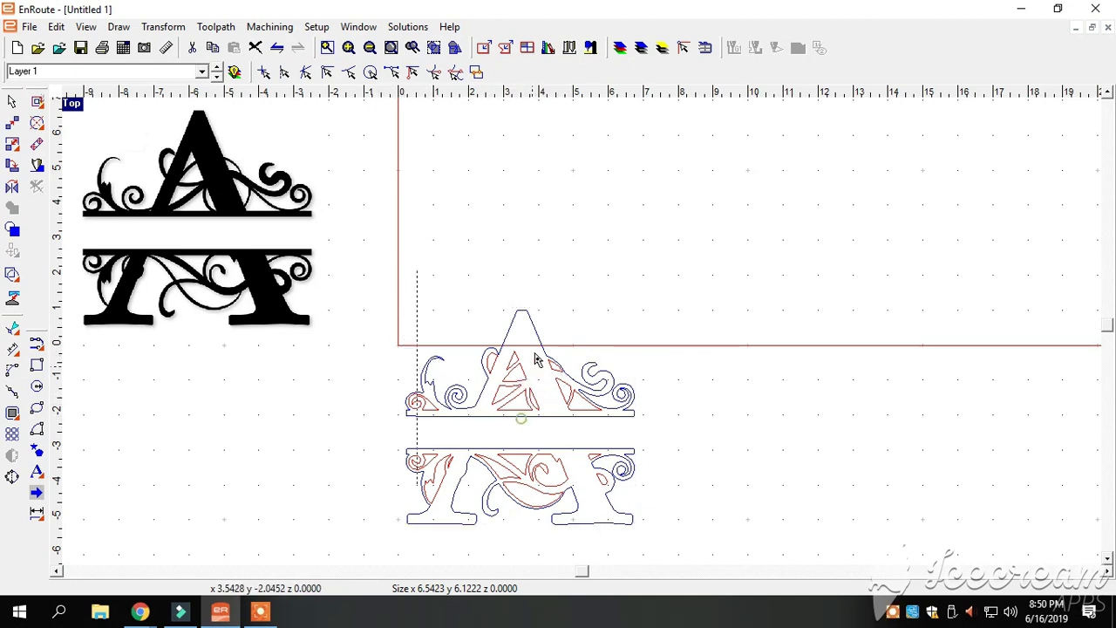
{"action": "left_click_drag", "start_coordinate": [536, 360], "coordinate": [520, 239]}
Fit the traced outline into the plate's lower-left corner and enlarge it to about 22.7 by 20.3 in.
{"action": "scroll", "coordinate": [405, 346], "scroll_direction": "up", "scroll_amount": 3}
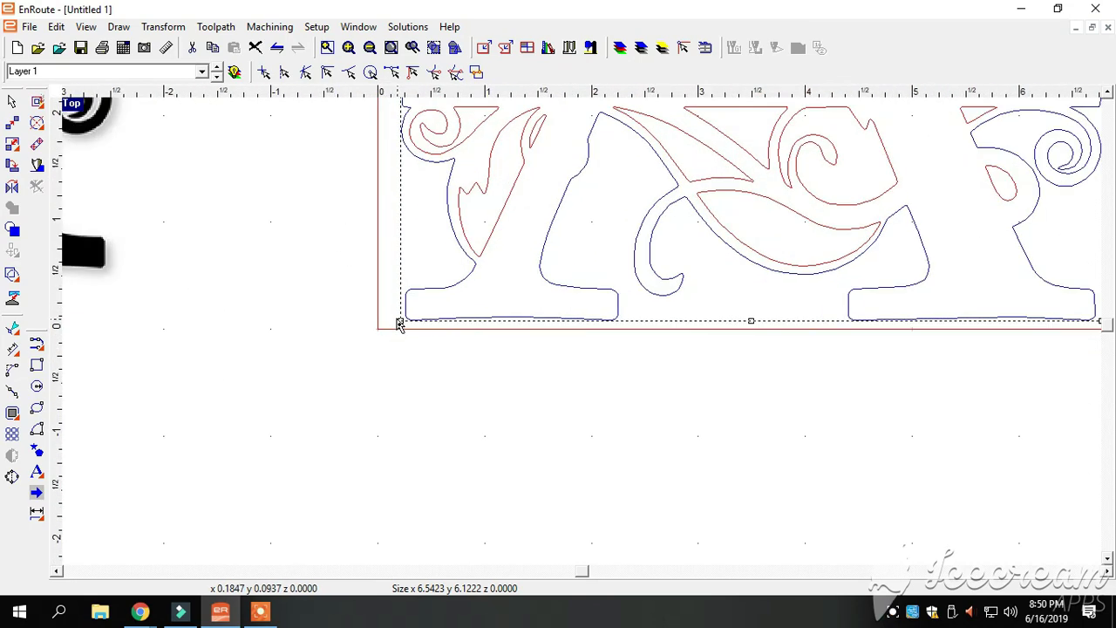
{"action": "left_click_drag", "start_coordinate": [400, 324], "coordinate": [650, 150]}
{"action": "scroll", "coordinate": [404, 340], "scroll_direction": "down", "scroll_amount": 3}
{"action": "scroll", "coordinate": [353, 438], "scroll_direction": "down", "scroll_amount": 4}
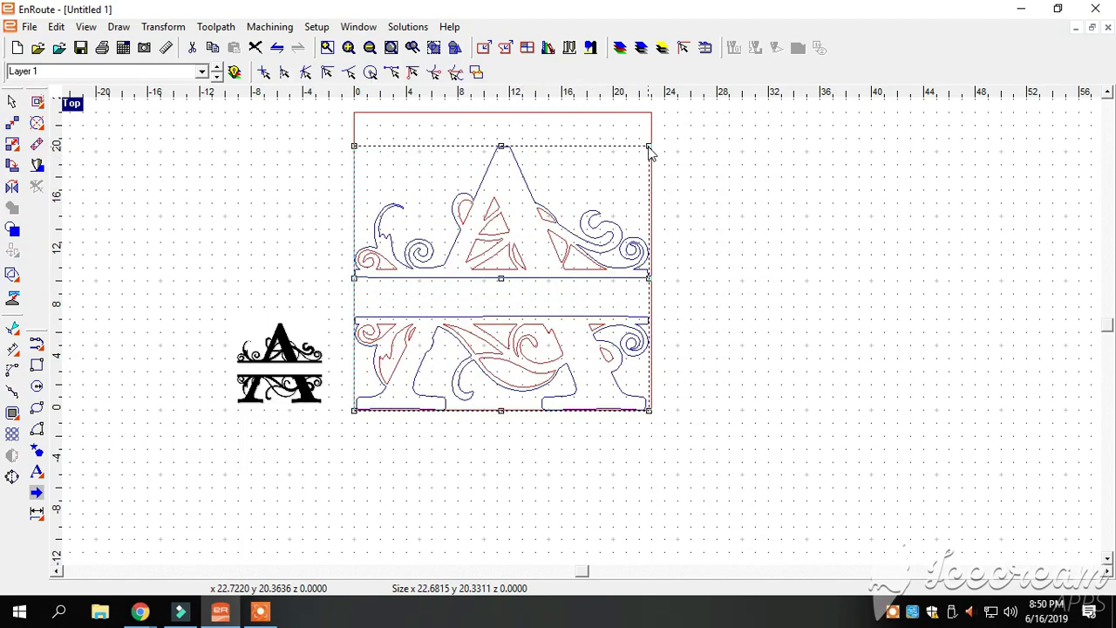
{"action": "scroll", "coordinate": [650, 149], "scroll_direction": "up", "scroll_amount": 2}
{"action": "scroll", "coordinate": [670, 239], "scroll_direction": "down", "scroll_amount": 1}
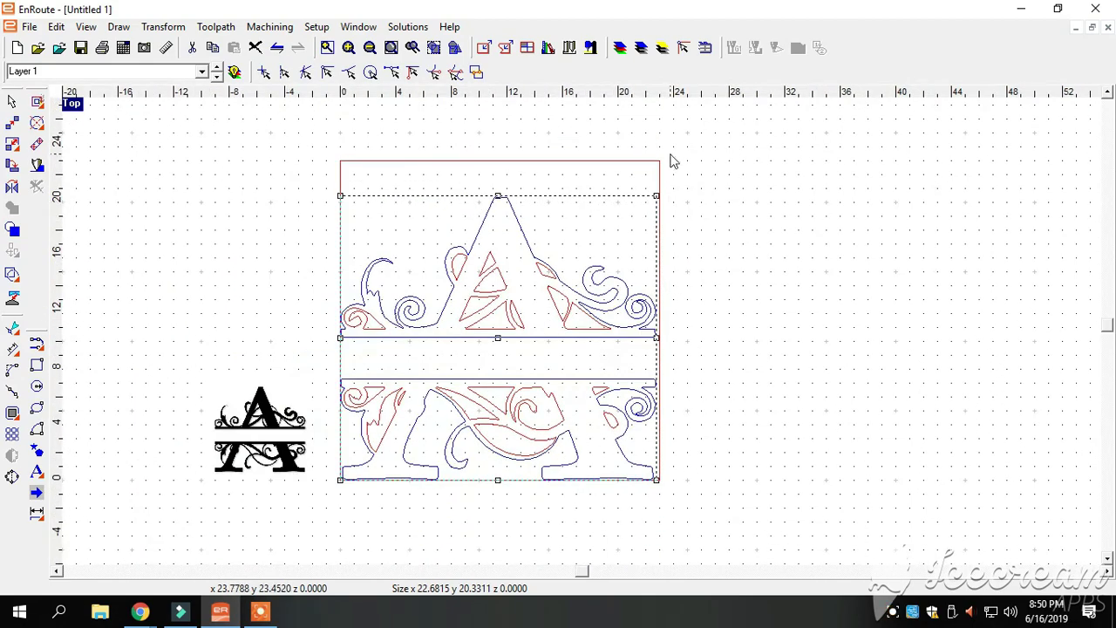
Stretch the outline's upper-right corner to the plate's corner, to about 22.9 by 22.9 in, and deselect the outline.
{"action": "scroll", "coordinate": [670, 160], "scroll_direction": "up", "scroll_amount": 2}
{"action": "scroll", "coordinate": [663, 170], "scroll_direction": "up", "scroll_amount": 1}
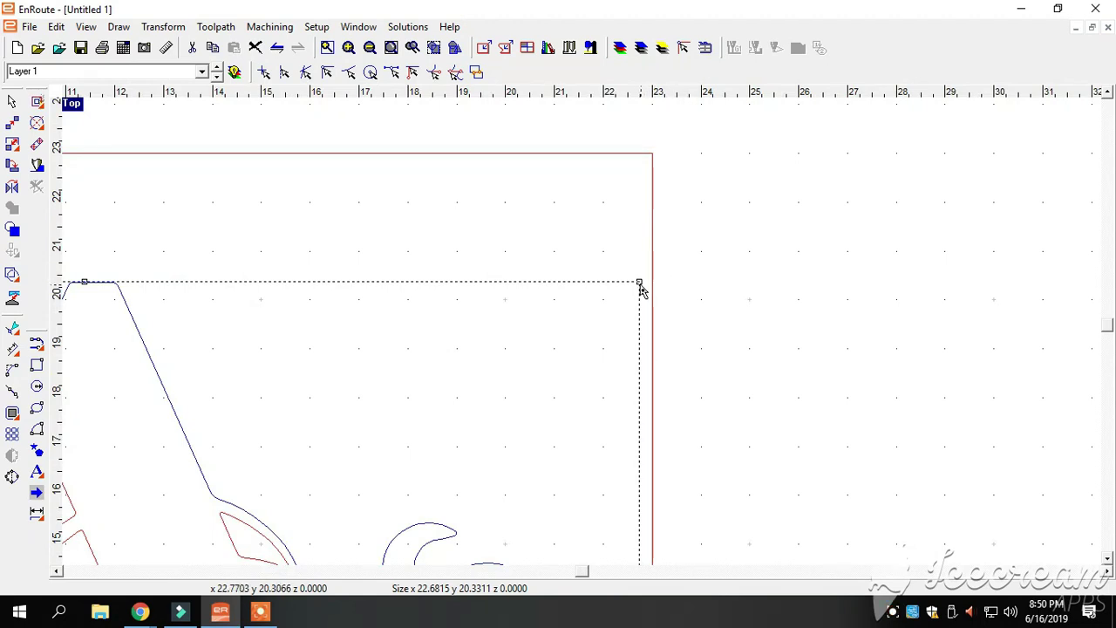
{"action": "left_click_drag", "start_coordinate": [640, 283], "coordinate": [652, 162]}
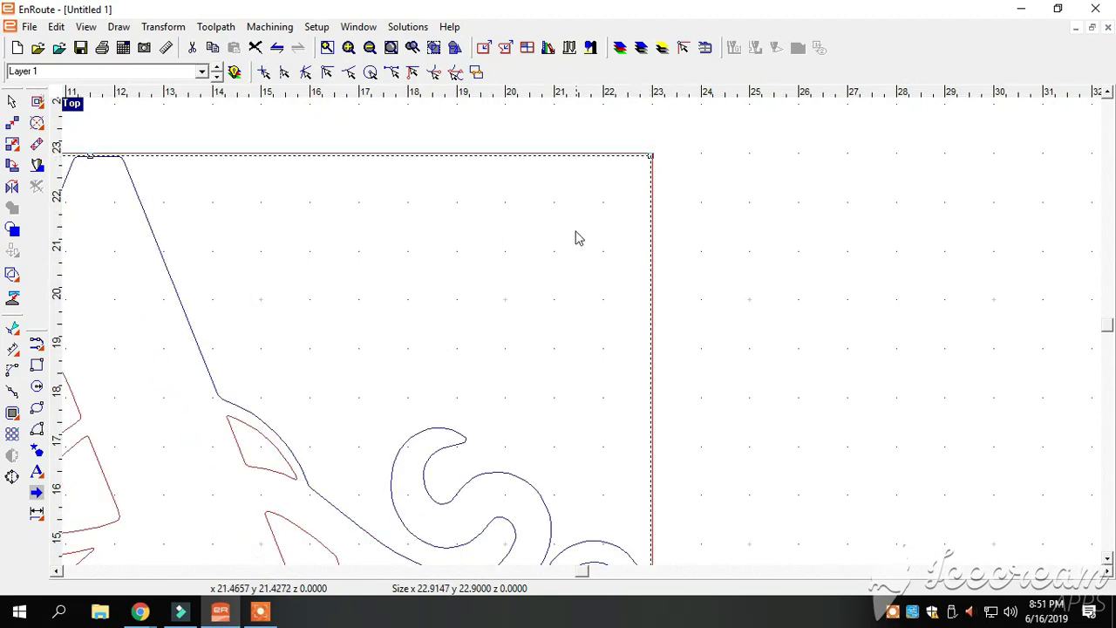
{"action": "scroll", "coordinate": [528, 255], "scroll_direction": "down", "scroll_amount": 2}
{"action": "scroll", "coordinate": [523, 258], "scroll_direction": "down", "scroll_amount": 2}
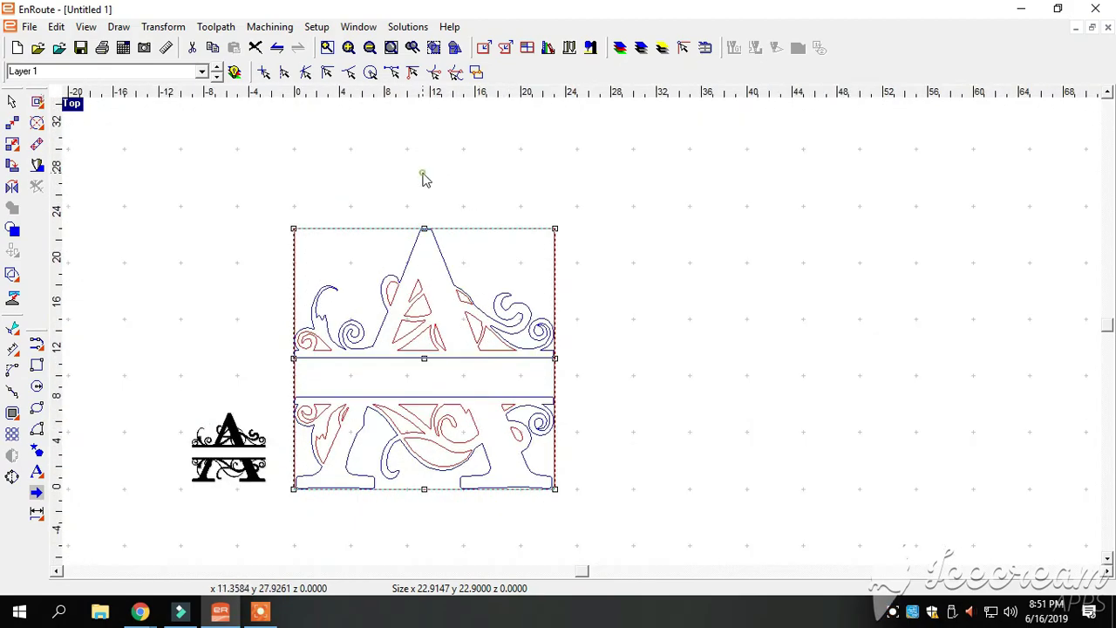
{"action": "left_click", "coordinate": [422, 178]}
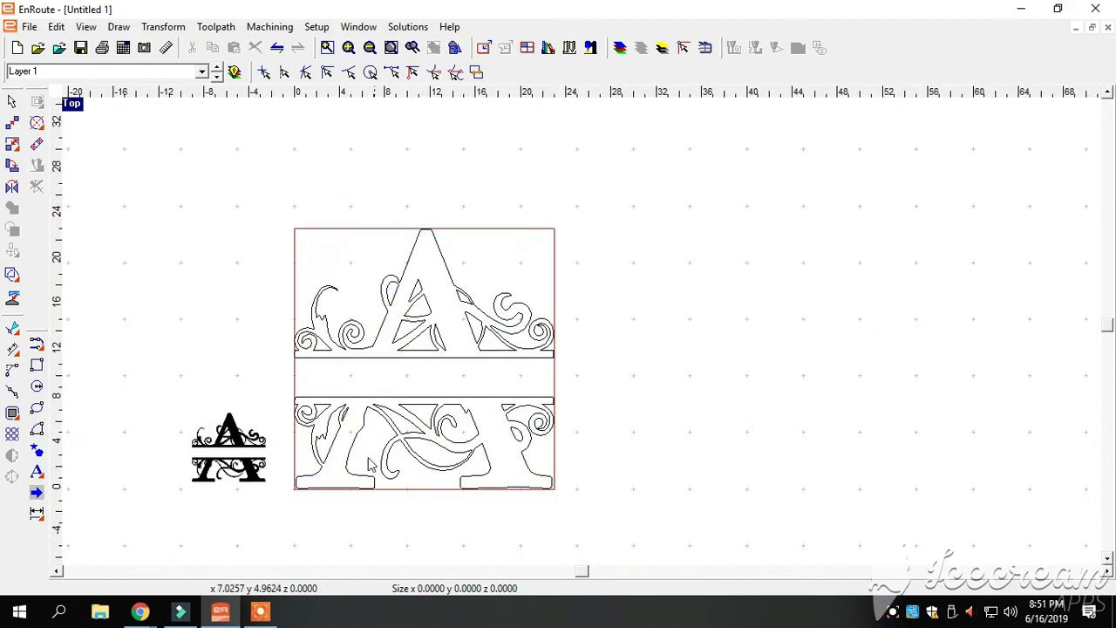
Examine the scaled monogram outline, checking the scrollwork in both halves and the gap between the two bars.
{"action": "scroll", "coordinate": [296, 524], "scroll_direction": "up", "scroll_amount": 3}
{"action": "scroll", "coordinate": [296, 529], "scroll_direction": "down", "scroll_amount": 1}
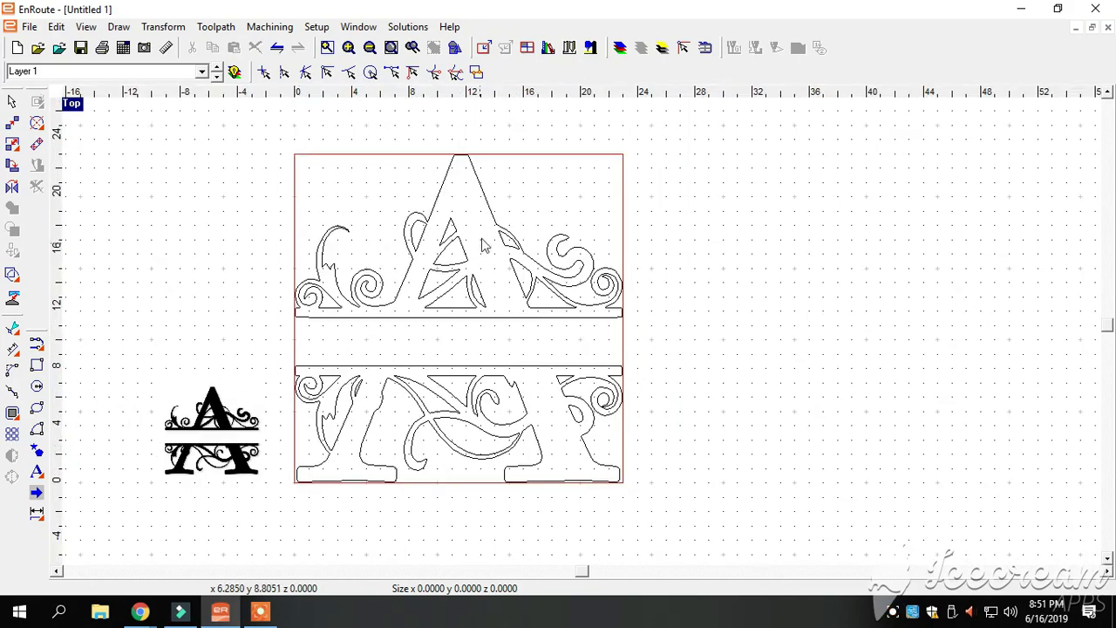
{"action": "scroll", "coordinate": [316, 247], "scroll_direction": "up", "scroll_amount": 4}
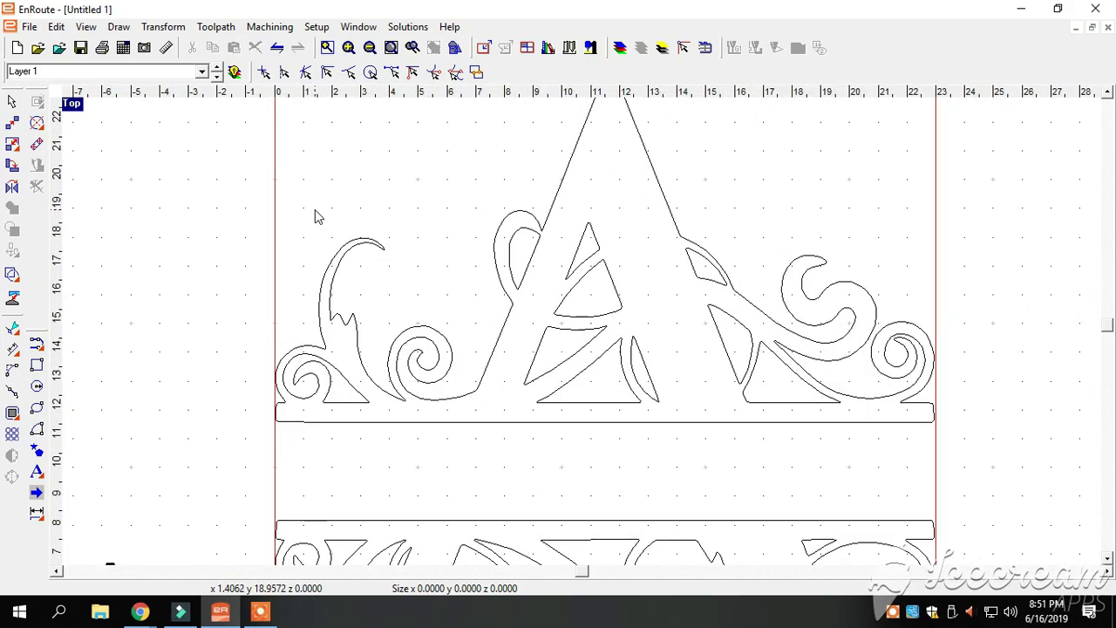
{"action": "scroll", "coordinate": [458, 347], "scroll_direction": "down", "scroll_amount": 2}
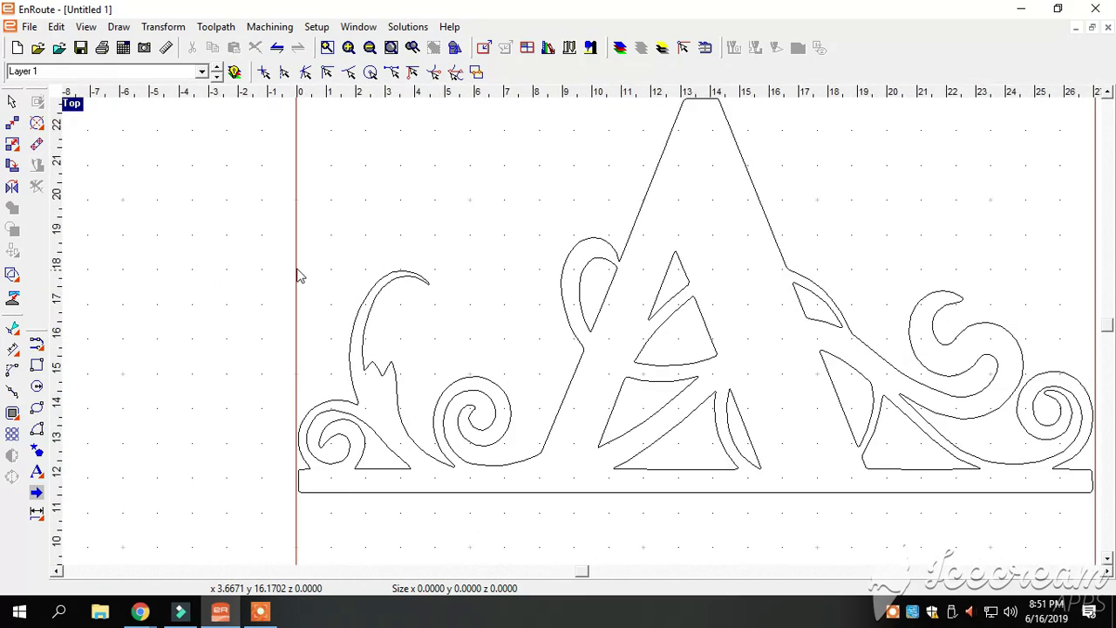
{"action": "scroll", "coordinate": [305, 274], "scroll_direction": "down", "scroll_amount": 1}
{"action": "scroll", "coordinate": [689, 375], "scroll_direction": "down", "scroll_amount": 2}
{"action": "scroll", "coordinate": [676, 379], "scroll_direction": "down", "scroll_amount": 2}
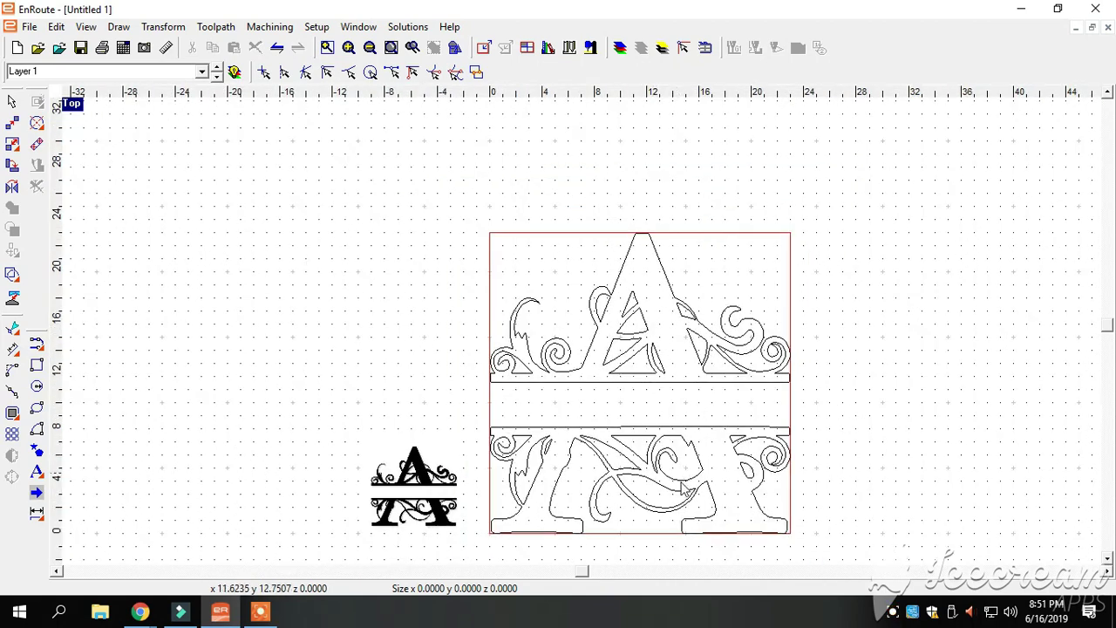
{"action": "scroll", "coordinate": [676, 374], "scroll_direction": "up", "scroll_amount": 3}
{"action": "scroll", "coordinate": [741, 336], "scroll_direction": "down", "scroll_amount": 1}
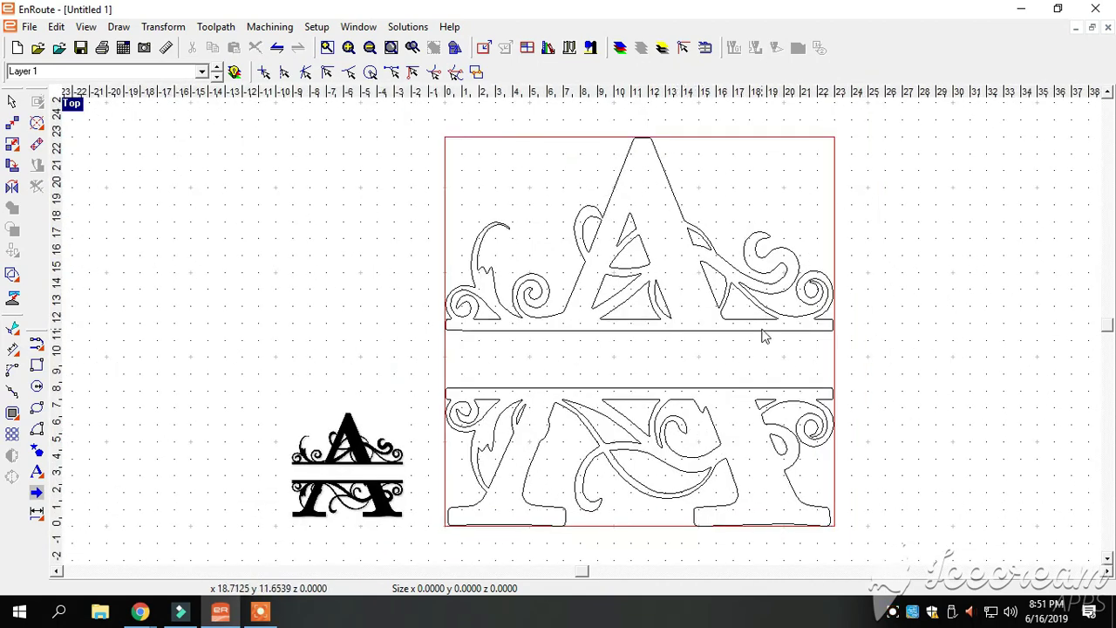
{"action": "scroll", "coordinate": [697, 324], "scroll_direction": "down", "scroll_amount": 1}
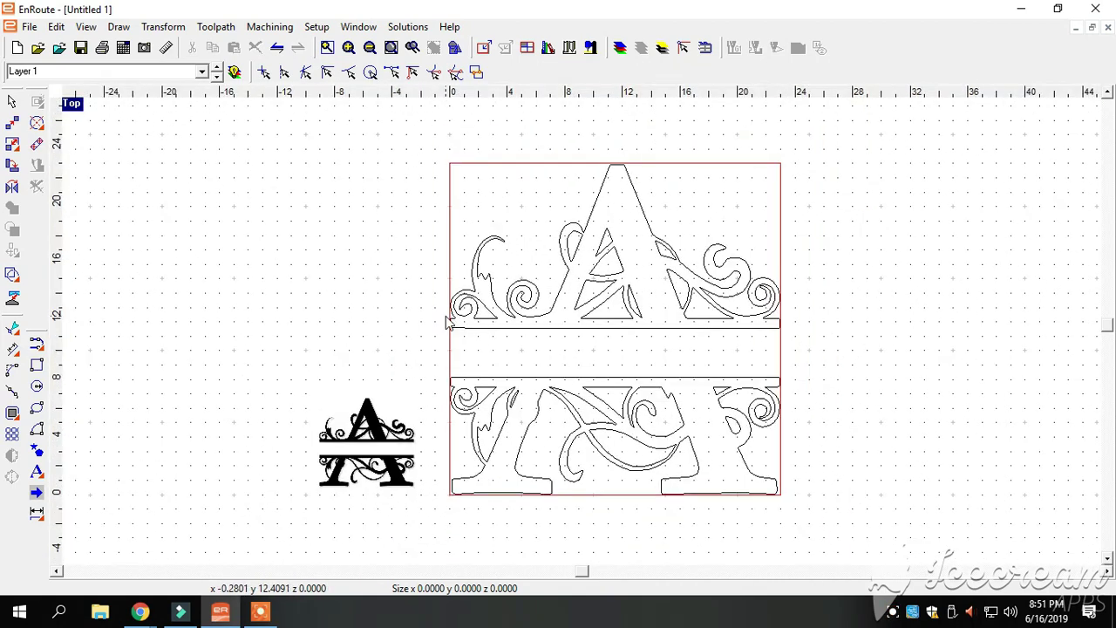
{"action": "scroll", "coordinate": [908, 330], "scroll_direction": "up", "scroll_amount": 2}
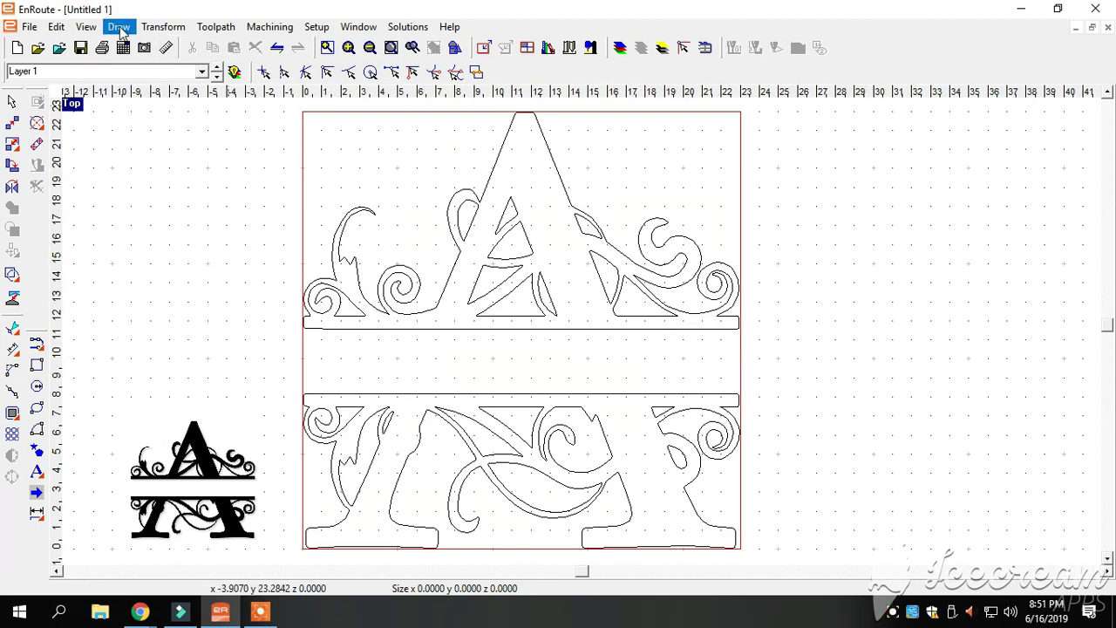
Start the text tool, browse the available fonts, and choose Georgia in the Regular style.
{"action": "left_click", "coordinate": [37, 472]}
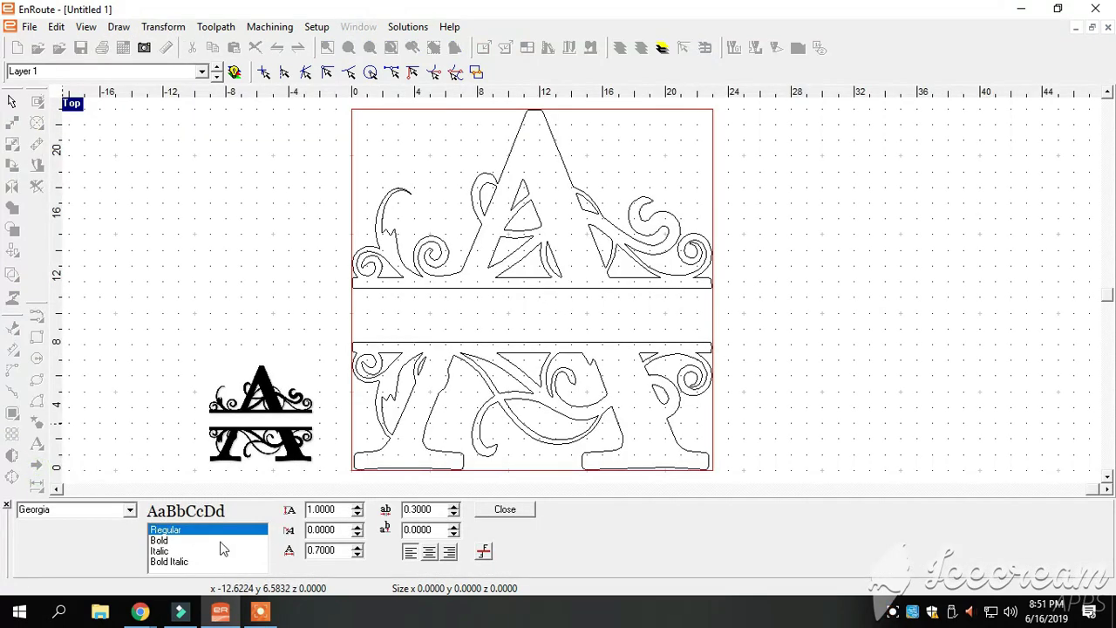
{"action": "left_click", "coordinate": [129, 509]}
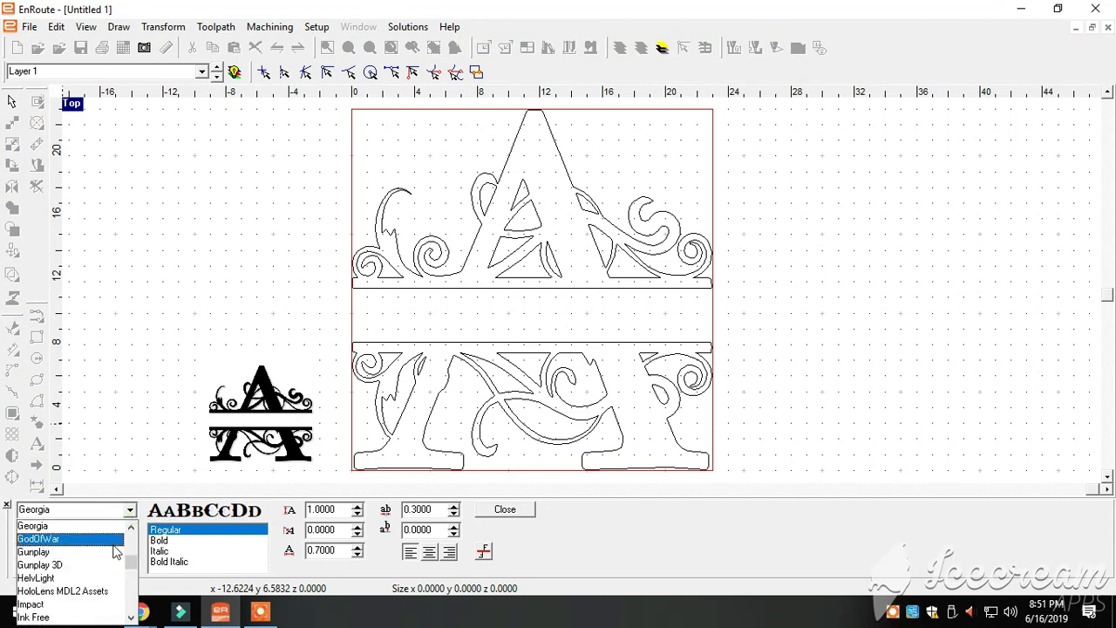
{"action": "scroll", "coordinate": [102, 595], "scroll_direction": "up", "scroll_amount": 5}
{"action": "scroll", "coordinate": [102, 596], "scroll_direction": "down", "scroll_amount": 6}
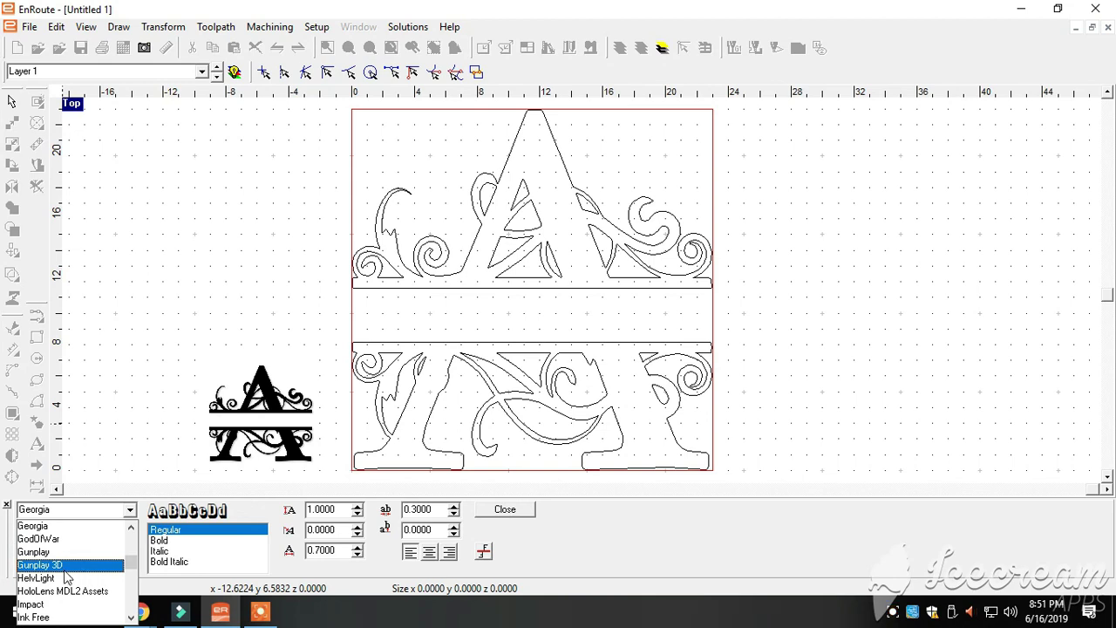
{"action": "scroll", "coordinate": [66, 577], "scroll_direction": "down", "scroll_amount": 3}
{"action": "scroll", "coordinate": [66, 577], "scroll_direction": "up", "scroll_amount": 5}
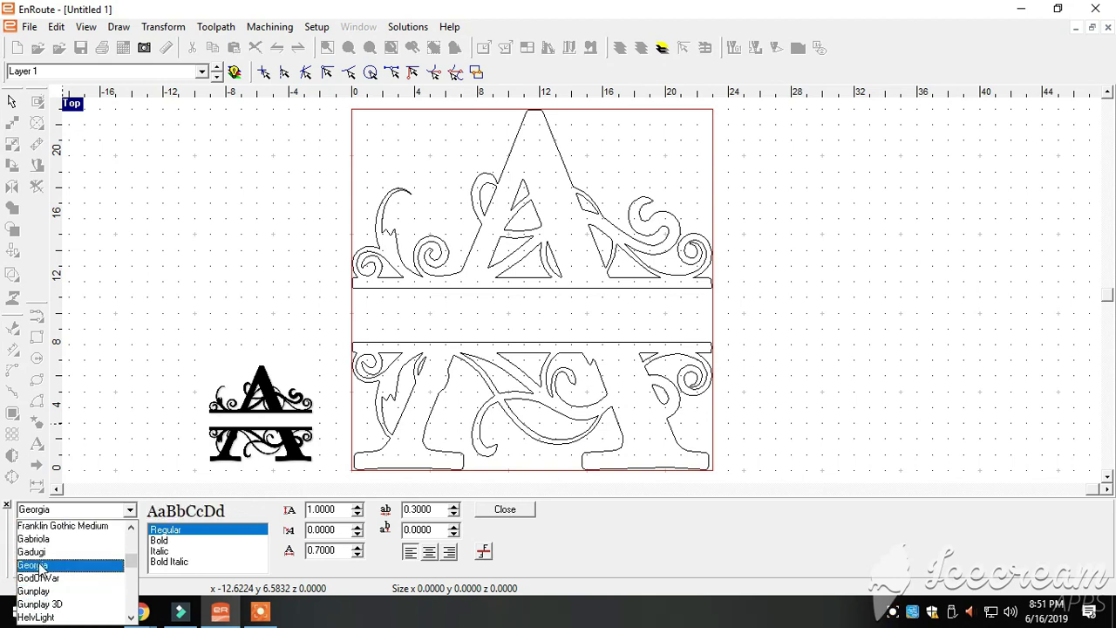
{"action": "left_click", "coordinate": [38, 567]}
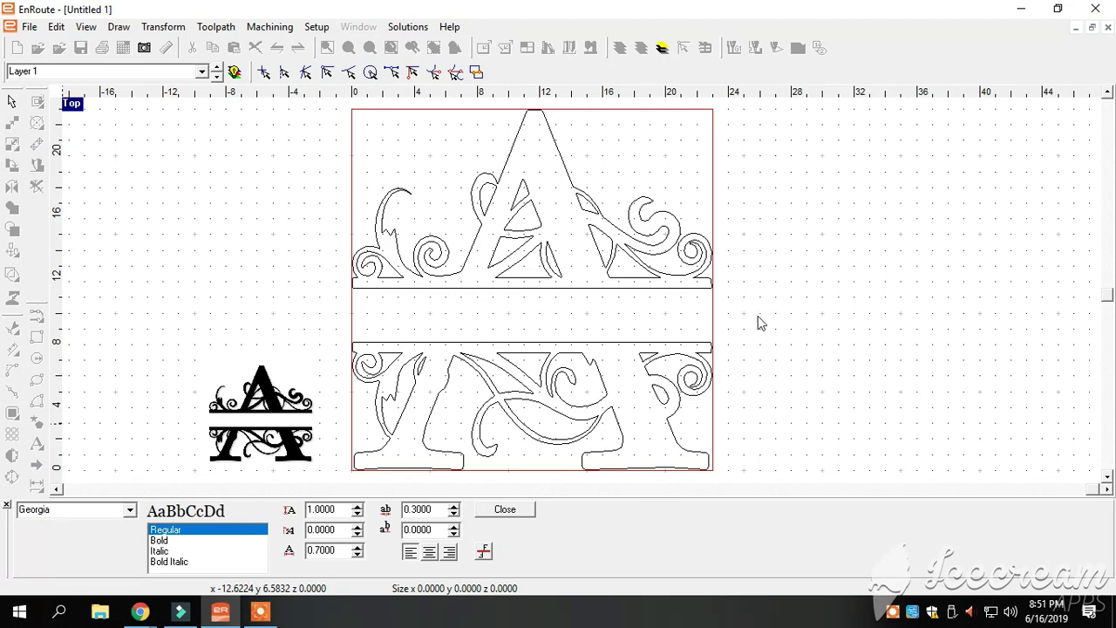
Add the text AWESOME in the empty space to the right of the plate.
{"action": "scroll", "coordinate": [785, 309], "scroll_direction": "up", "scroll_amount": 4}
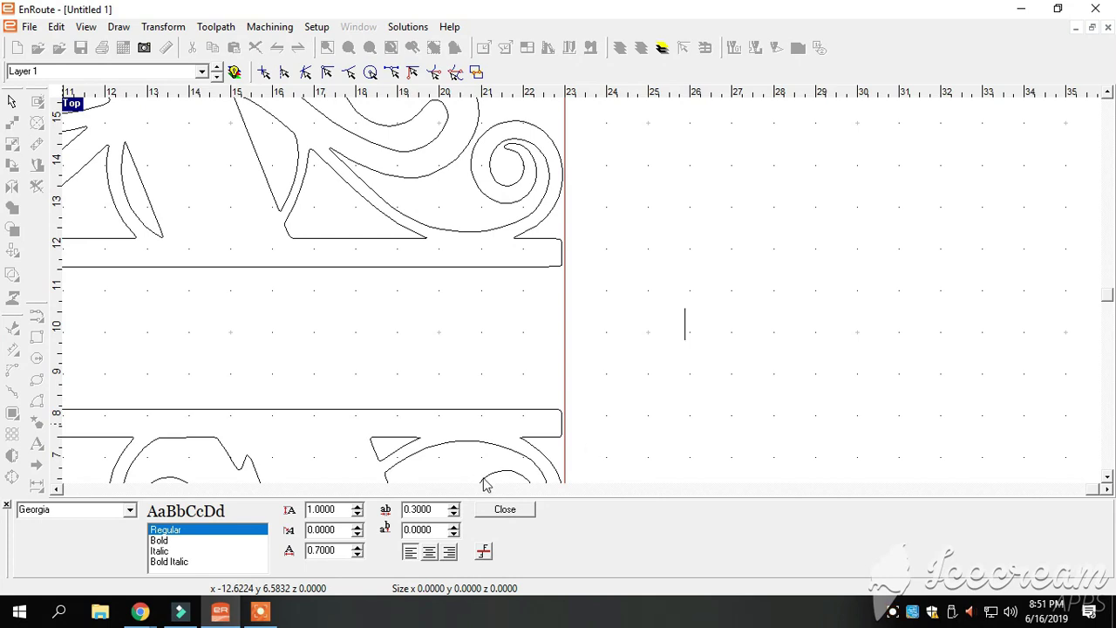
{"action": "type", "text": "A"}
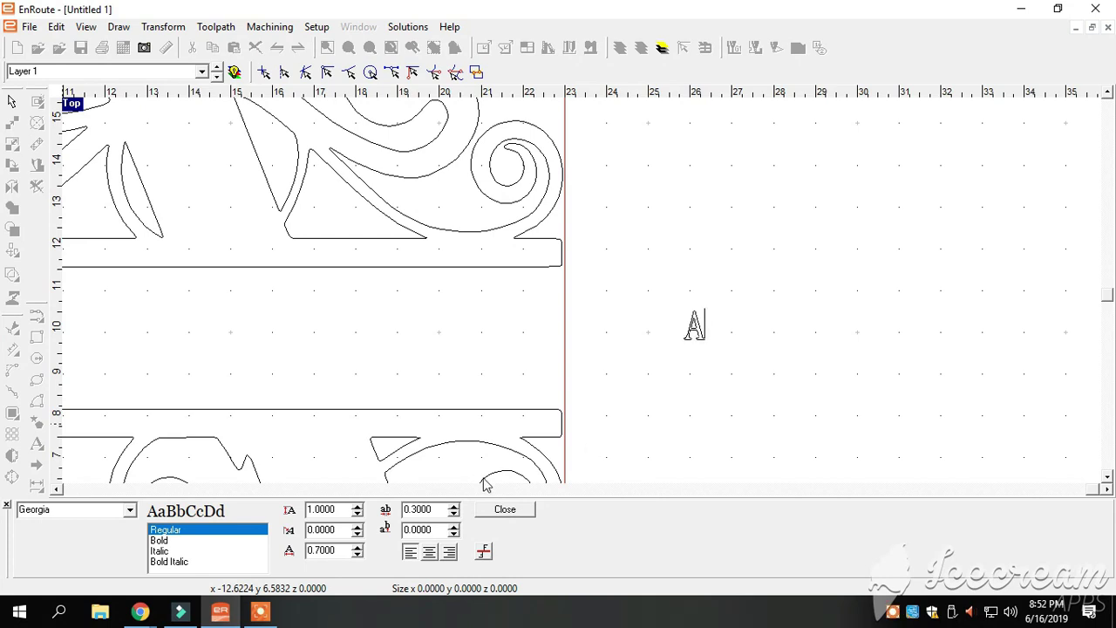
{"action": "type", "text": "WESO"}
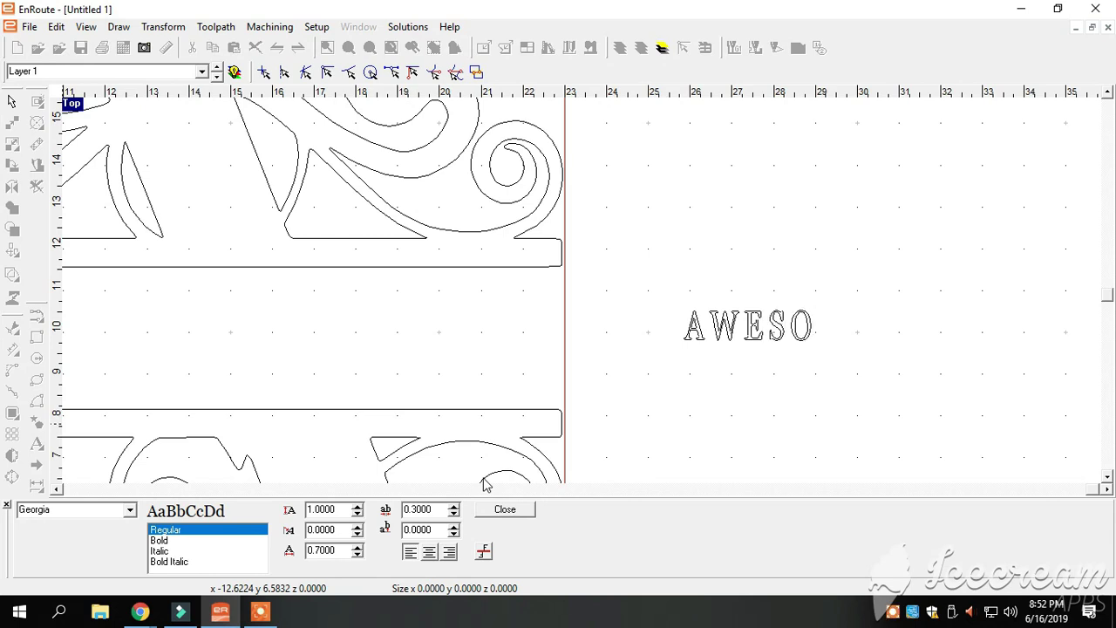
{"action": "type", "text": "ME"}
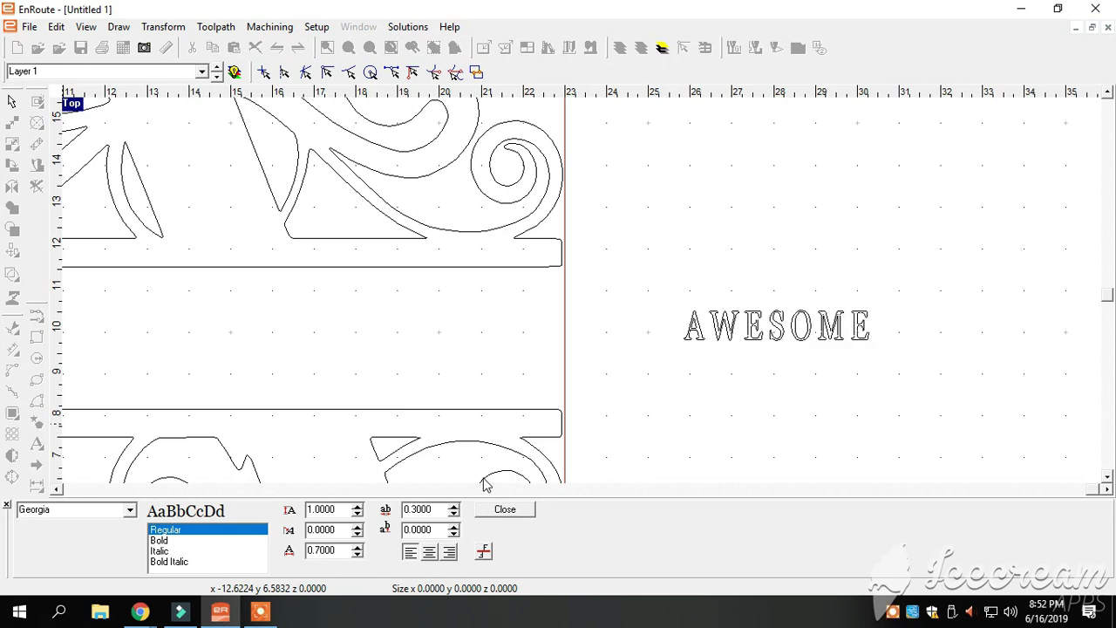
Finish the text entry and convert AWESOME to curves by starting Kerf Compensation on it, without adding a toolpath.
{"action": "left_click", "coordinate": [505, 509]}
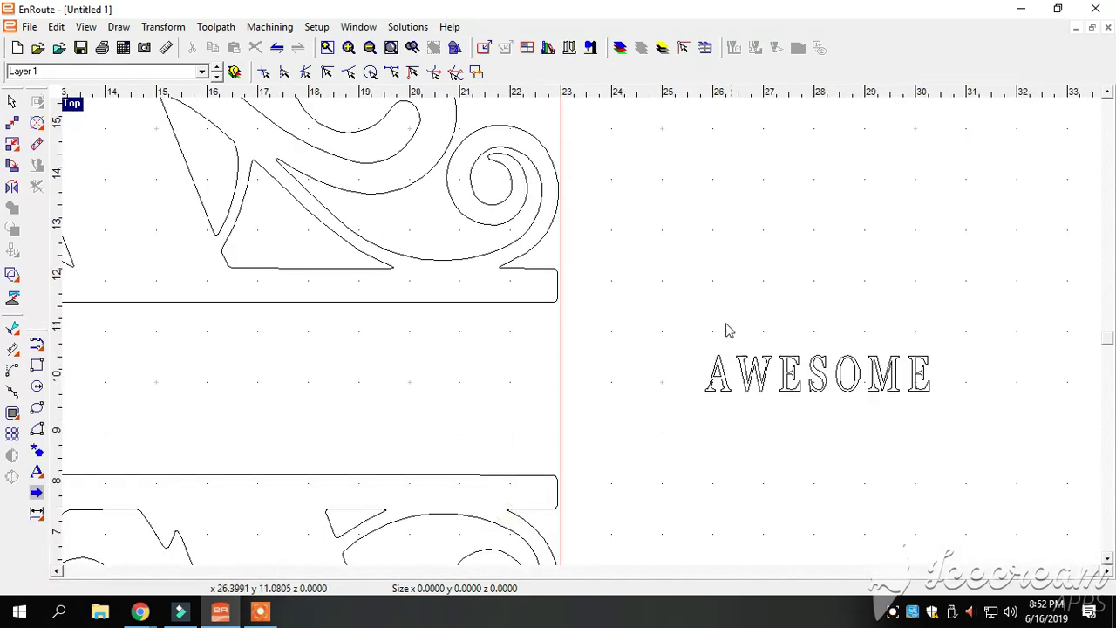
{"action": "left_click_drag", "start_coordinate": [633, 323], "coordinate": [1063, 423]}
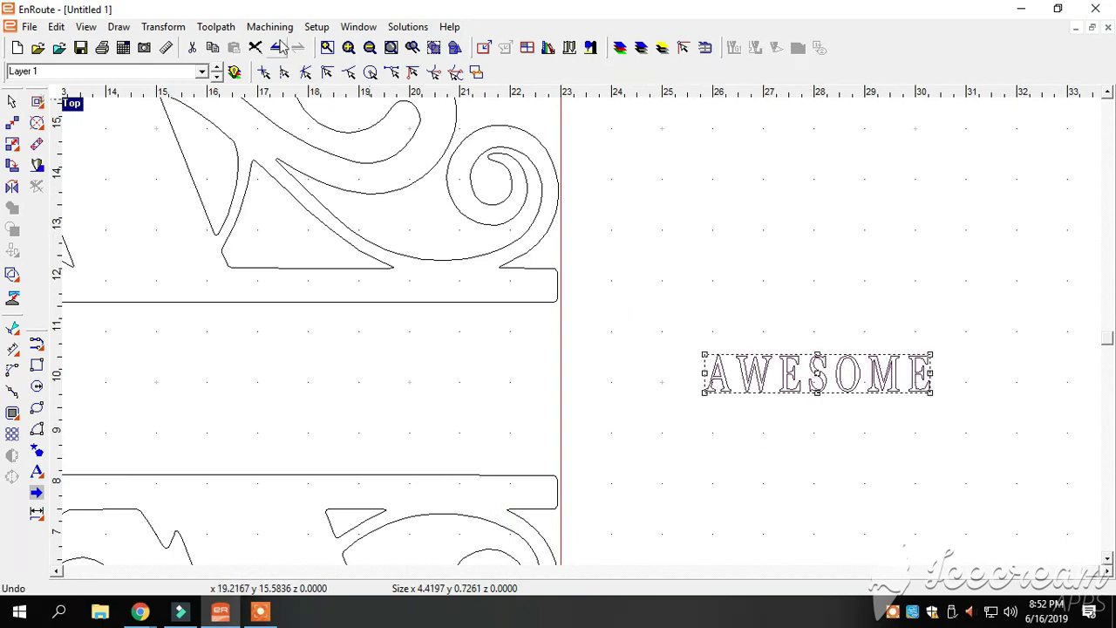
{"action": "left_click", "coordinate": [224, 27]}
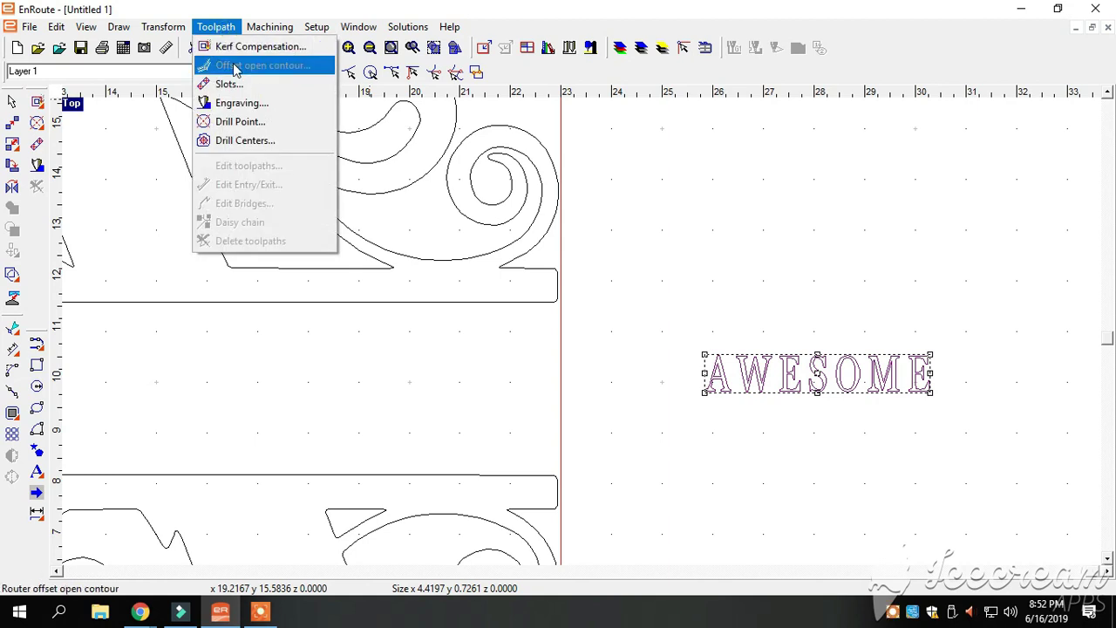
{"action": "left_click", "coordinate": [253, 47]}
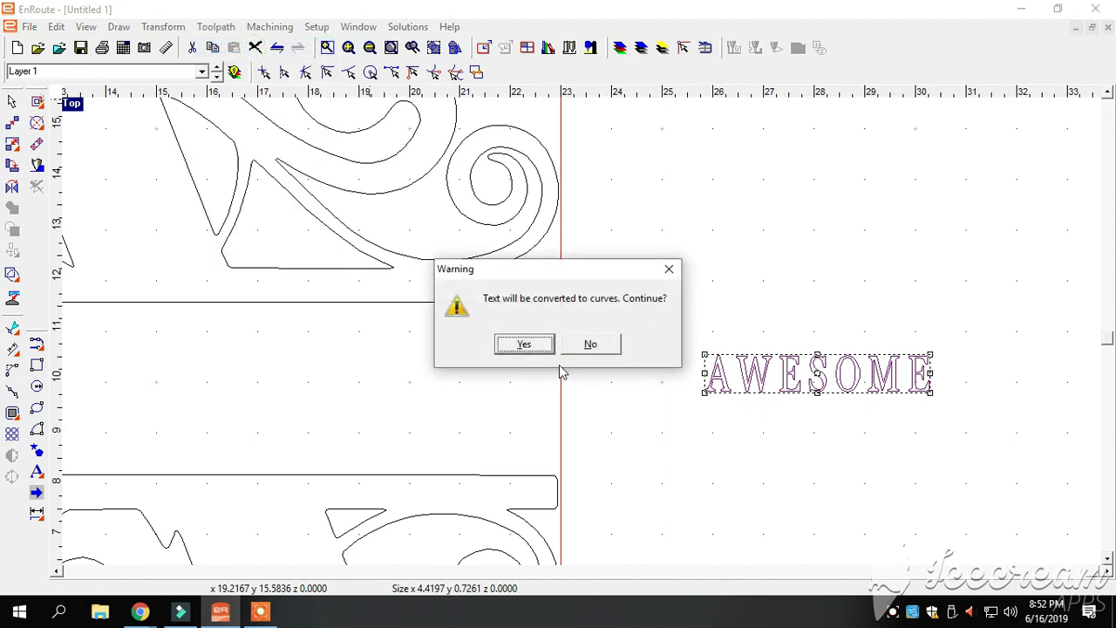
{"action": "left_click", "coordinate": [524, 345]}
{"action": "left_click", "coordinate": [739, 106]}
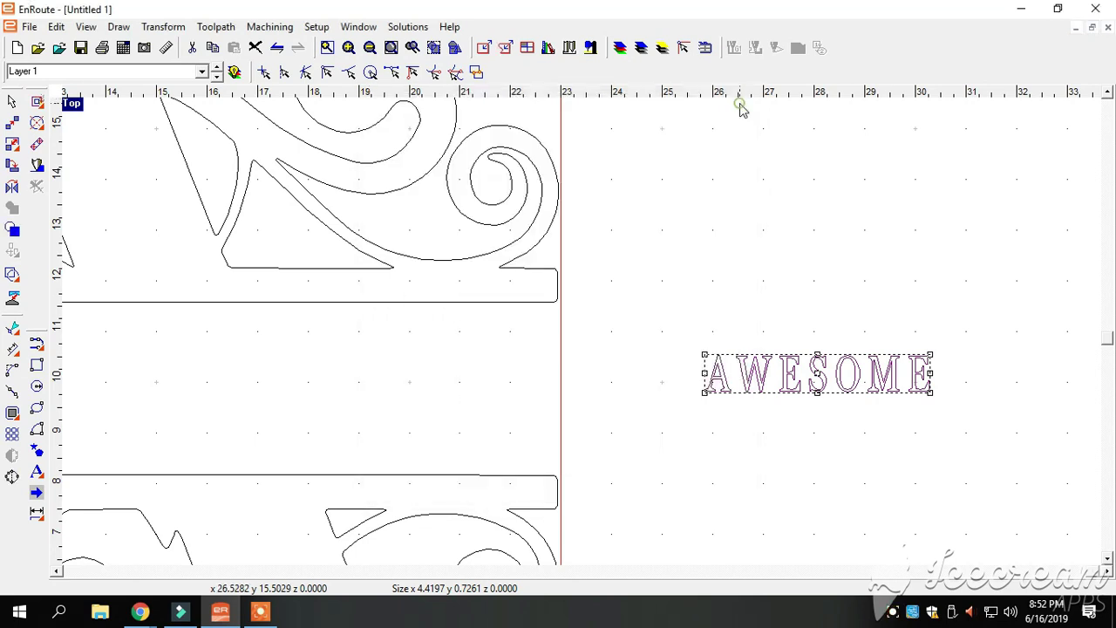
{"action": "left_click", "coordinate": [799, 281]}
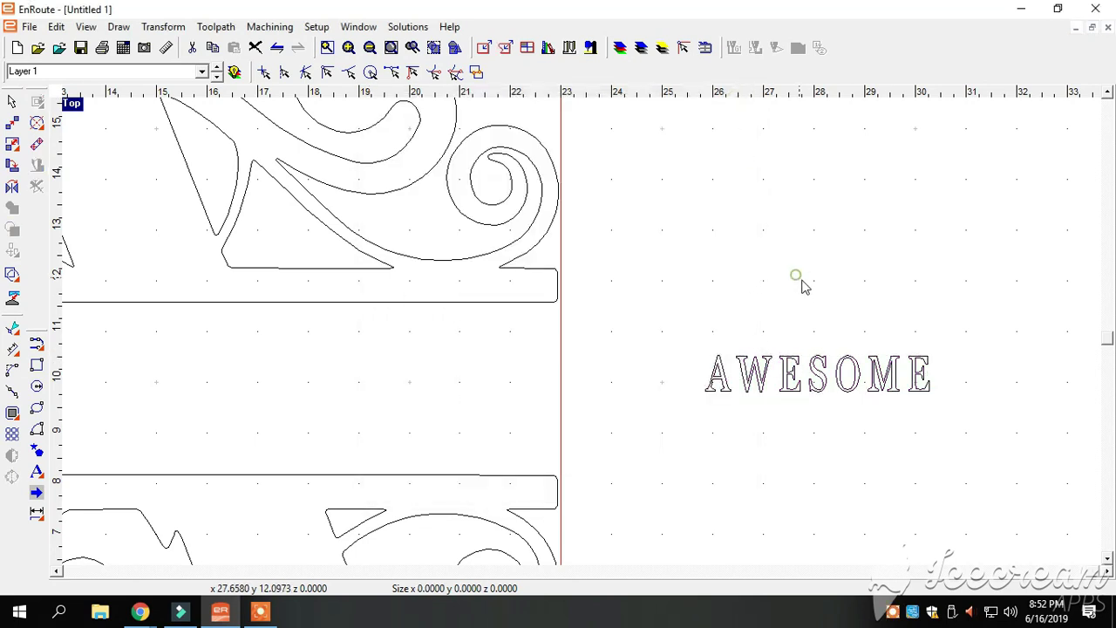
Move the AWESOME lettering onto the plate, into the gap between the monogram's two horizontal bars, near the middle.
{"action": "left_click", "coordinate": [815, 382]}
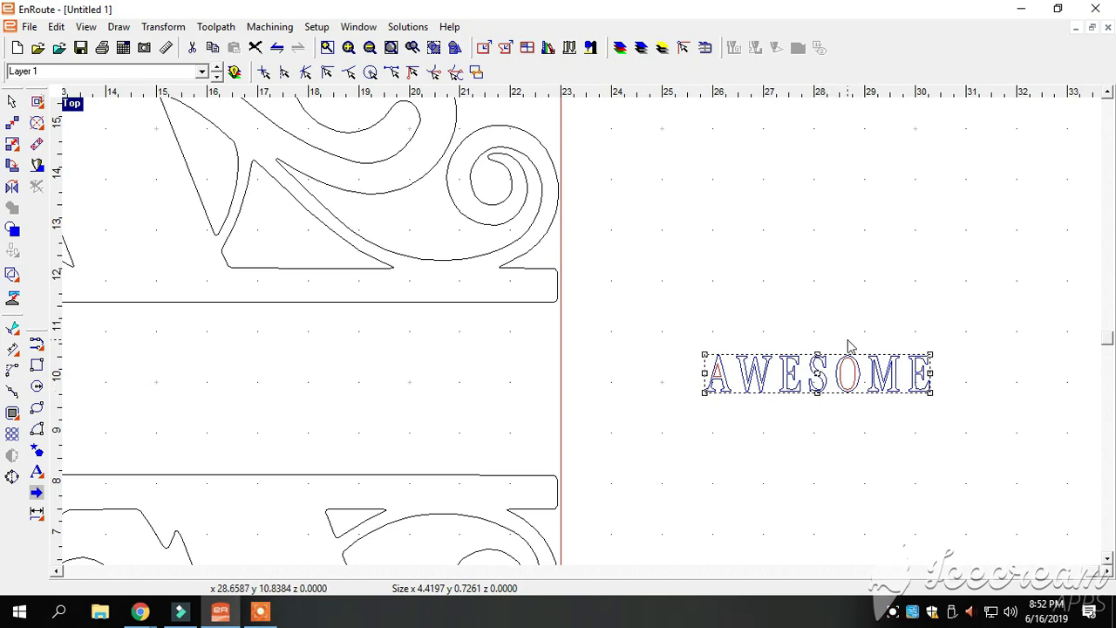
{"action": "left_click_drag", "start_coordinate": [817, 380], "coordinate": [512, 381]}
{"action": "scroll", "coordinate": [516, 389], "scroll_direction": "down", "scroll_amount": 3}
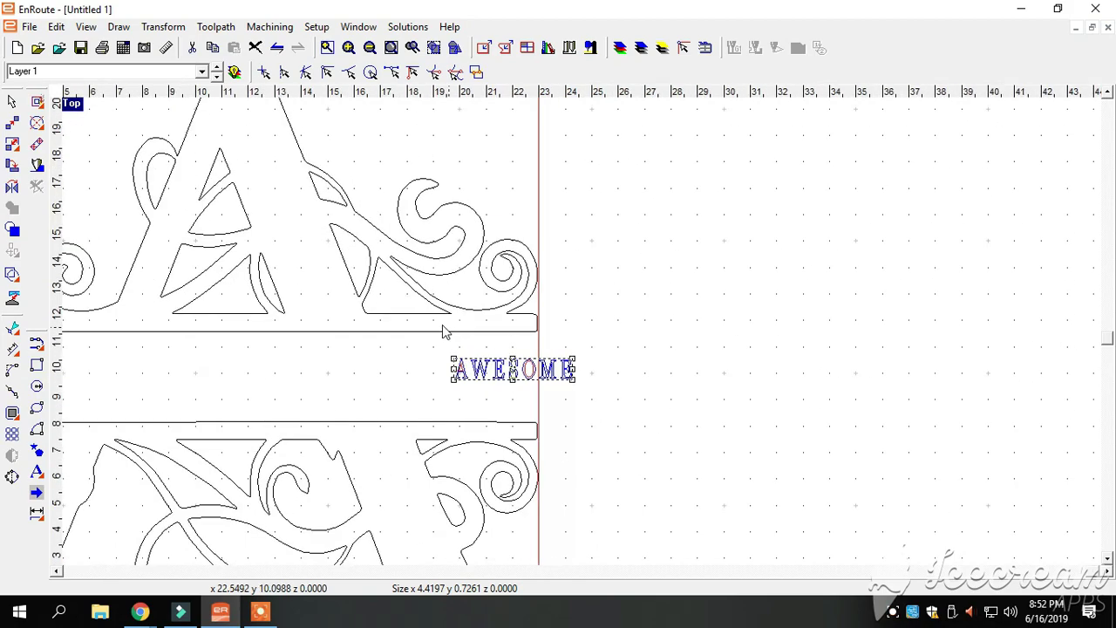
{"action": "scroll", "coordinate": [689, 350], "scroll_direction": "down", "scroll_amount": 1}
{"action": "scroll", "coordinate": [702, 323], "scroll_direction": "up", "scroll_amount": 2}
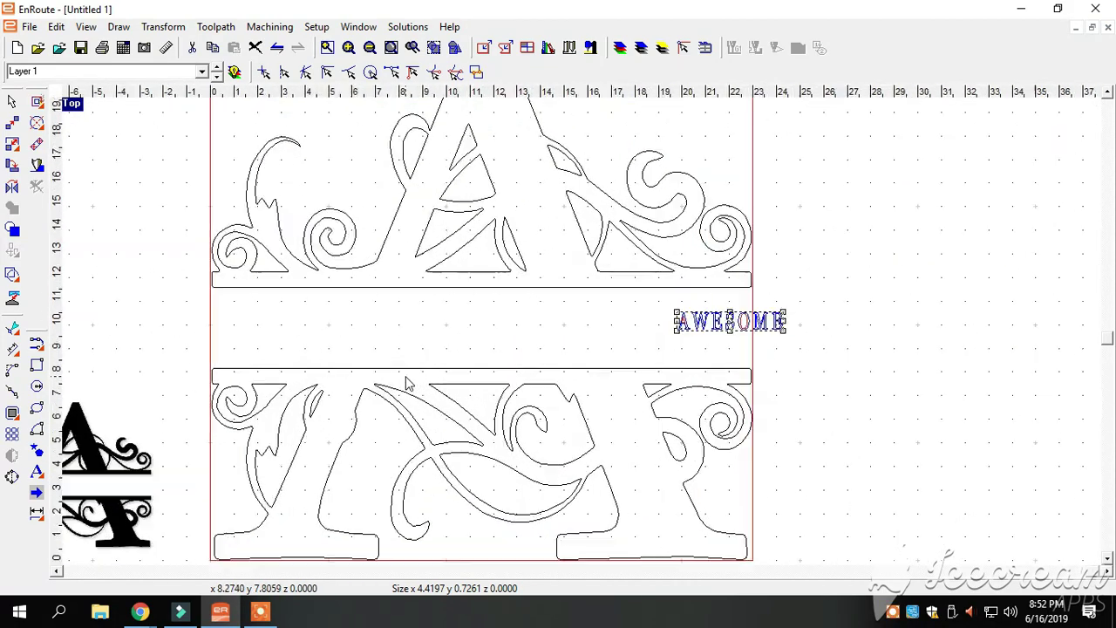
{"action": "left_click_drag", "start_coordinate": [731, 325], "coordinate": [472, 333]}
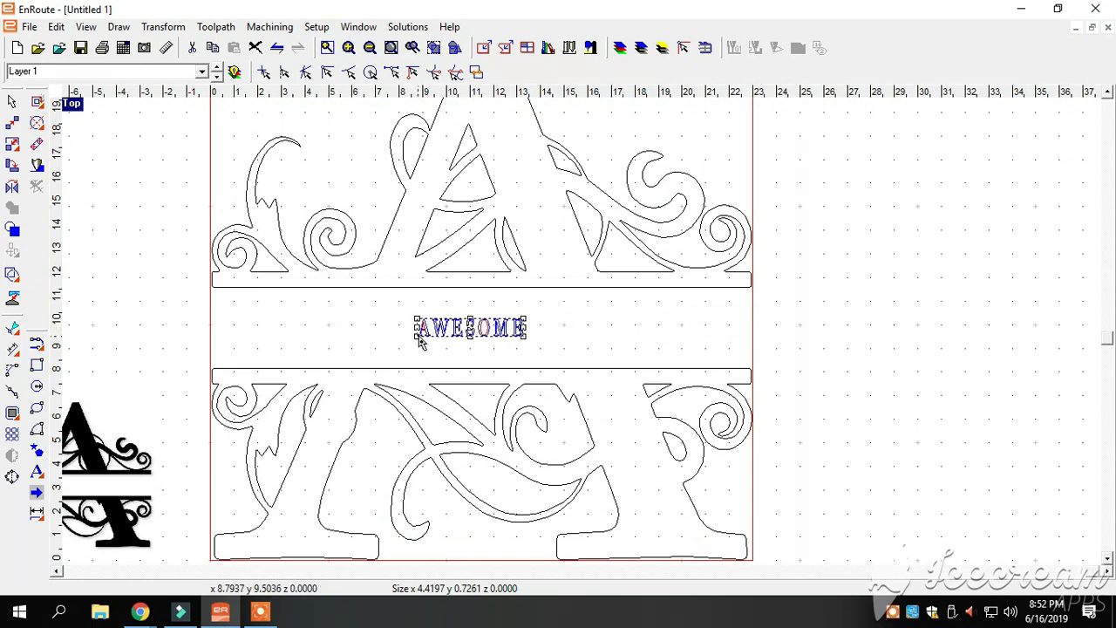
Stretch the AWESOME lettering across the gap to about 22.3 by 3.7 in, slightly overlapping both bars.
{"action": "scroll", "coordinate": [420, 353], "scroll_direction": "up", "scroll_amount": 2}
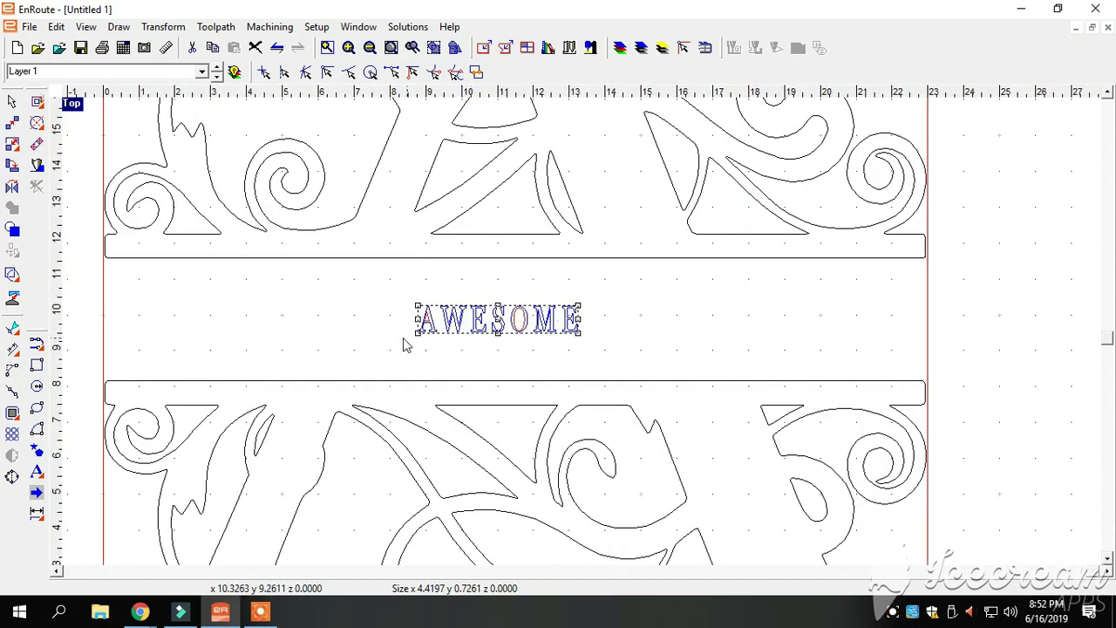
{"action": "left_click_drag", "start_coordinate": [417, 334], "coordinate": [202, 388]}
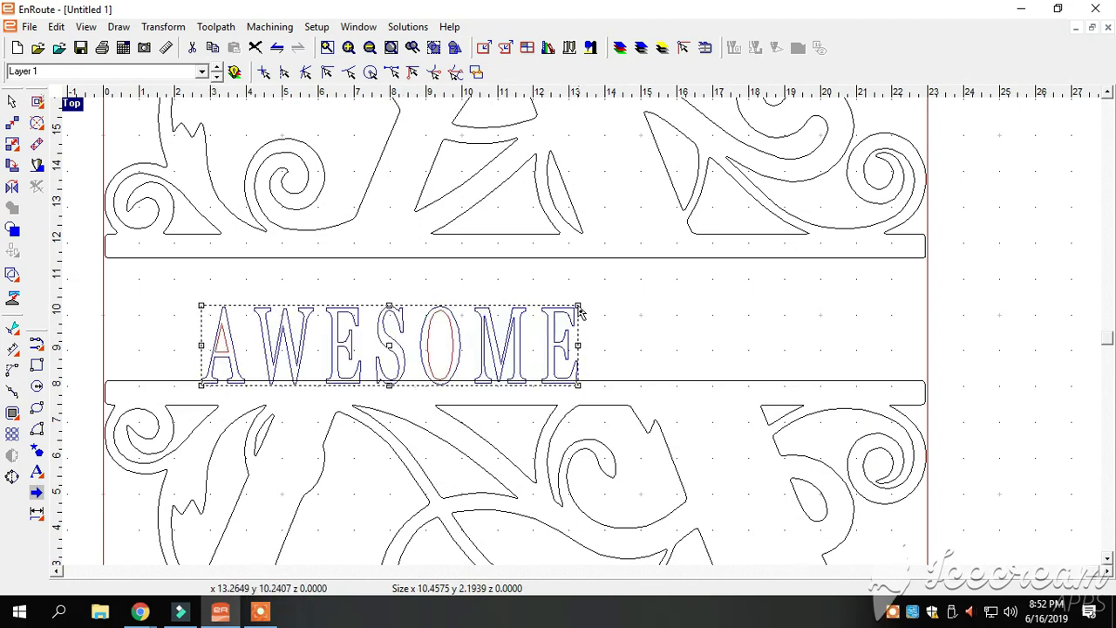
{"action": "left_click_drag", "start_coordinate": [579, 312], "coordinate": [915, 258]}
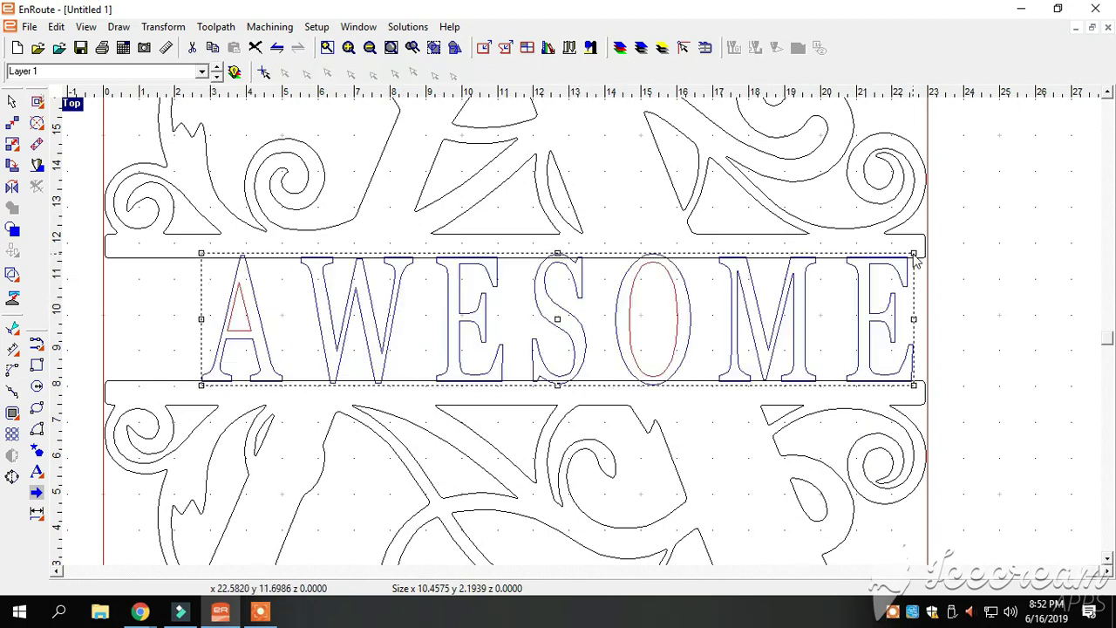
{"action": "left_click_drag", "start_coordinate": [197, 256], "coordinate": [110, 256]}
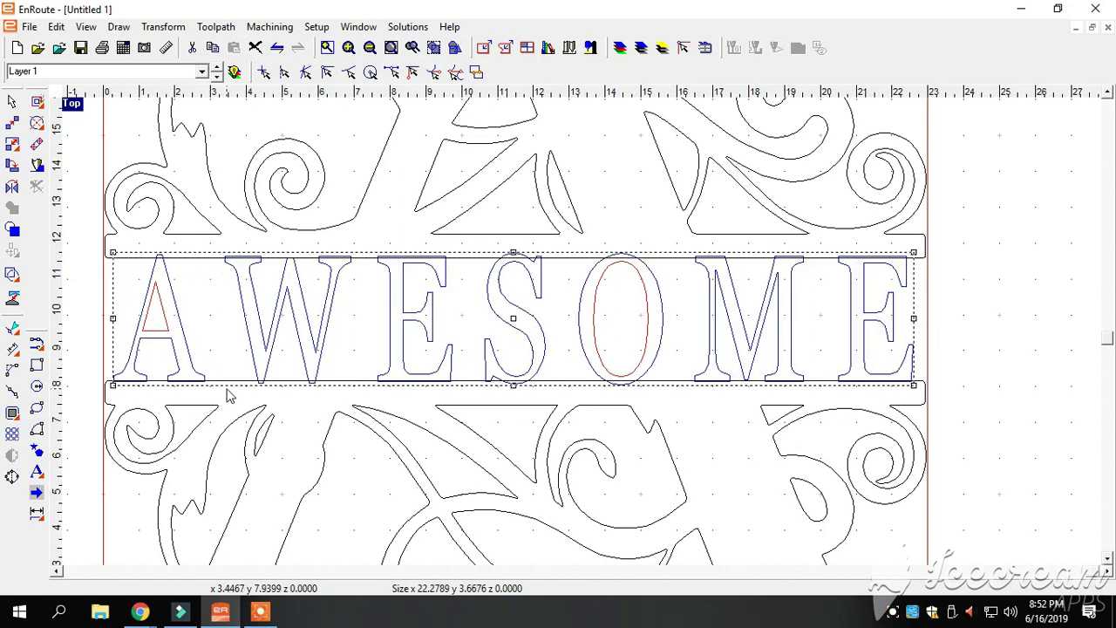
Examine where the letters of AWESOME overlap the upper and lower bars along the whole width of the gap.
{"action": "scroll", "coordinate": [218, 417], "scroll_direction": "up", "scroll_amount": 2}
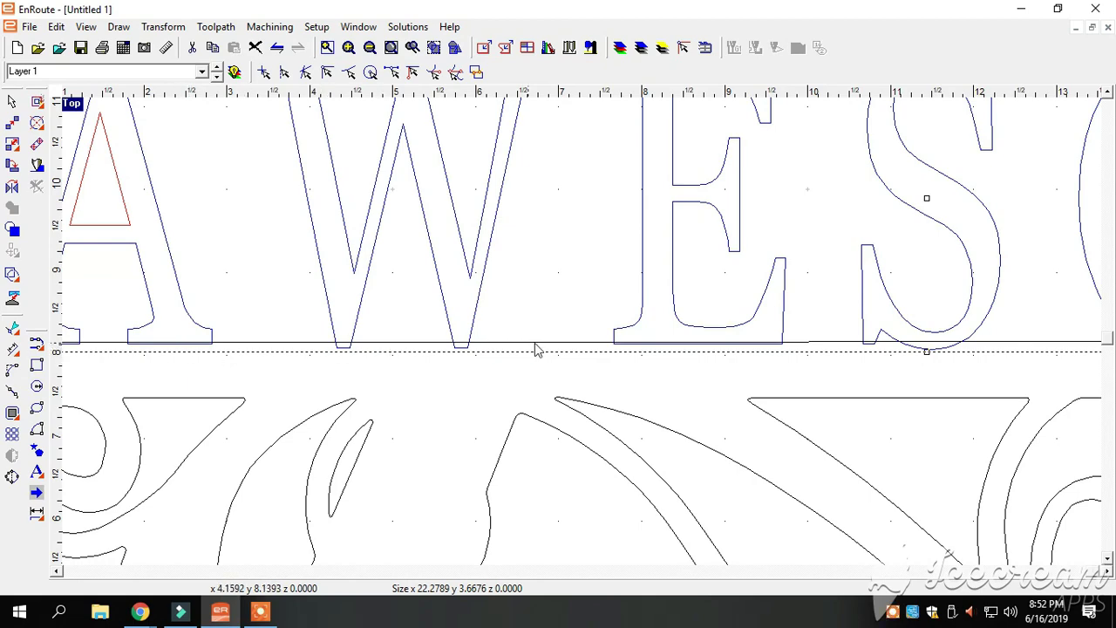
{"action": "scroll", "coordinate": [190, 383], "scroll_direction": "down", "scroll_amount": 1}
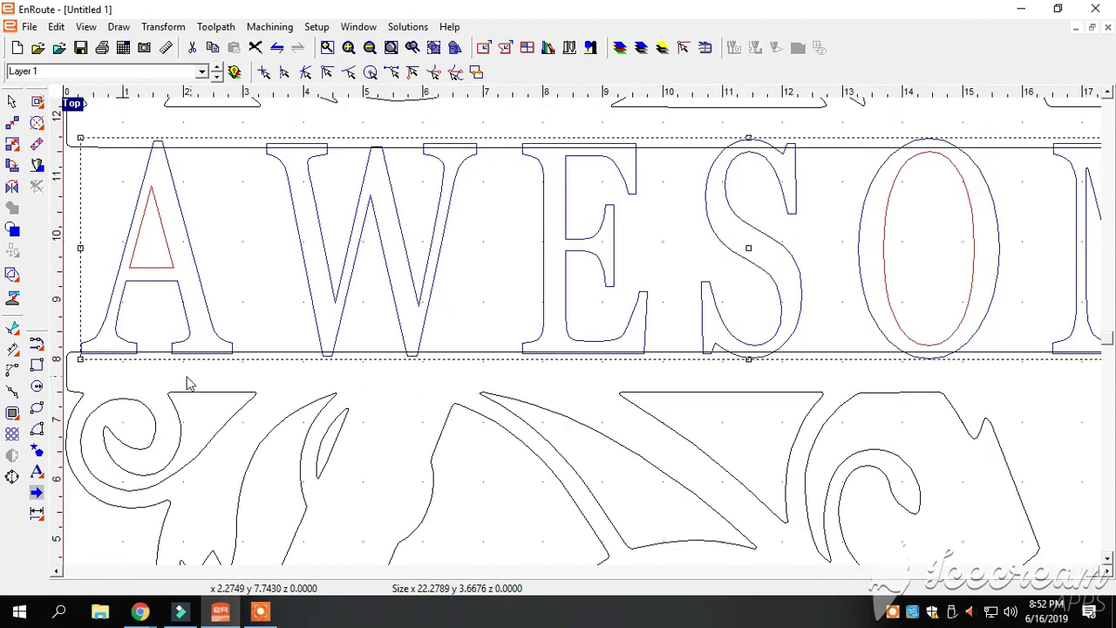
{"action": "scroll", "coordinate": [884, 361], "scroll_direction": "down", "scroll_amount": 1}
{"action": "scroll", "coordinate": [914, 361], "scroll_direction": "up", "scroll_amount": 1}
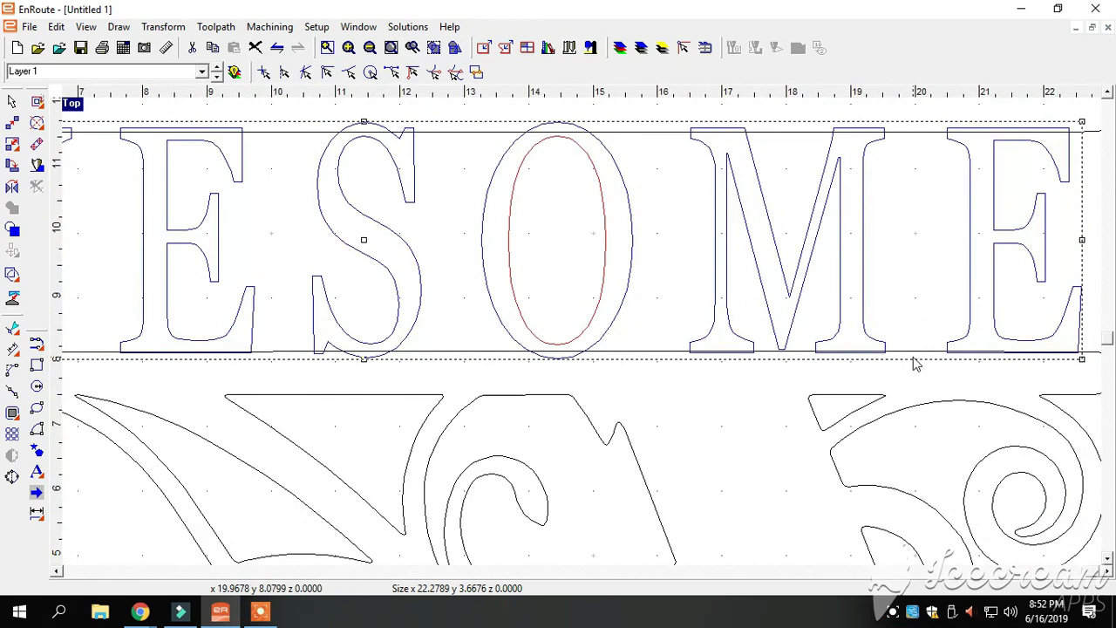
{"action": "scroll", "coordinate": [889, 351], "scroll_direction": "up", "scroll_amount": 1}
{"action": "scroll", "coordinate": [795, 383], "scroll_direction": "down", "scroll_amount": 3}
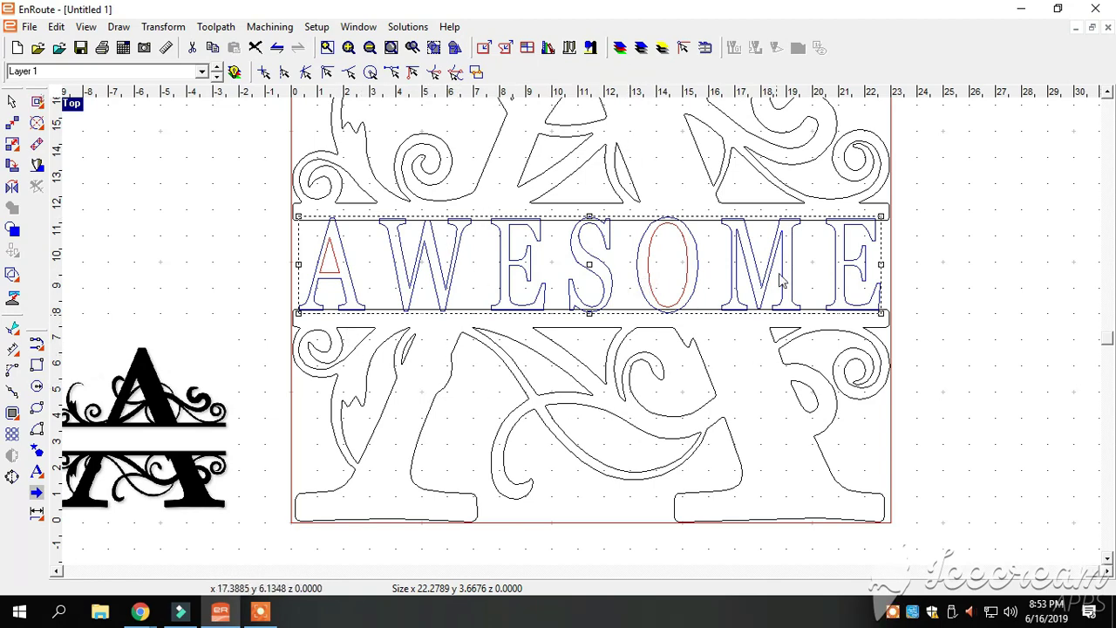
{"action": "scroll", "coordinate": [656, 182], "scroll_direction": "down", "scroll_amount": 2}
{"action": "scroll", "coordinate": [589, 231], "scroll_direction": "up", "scroll_amount": 1}
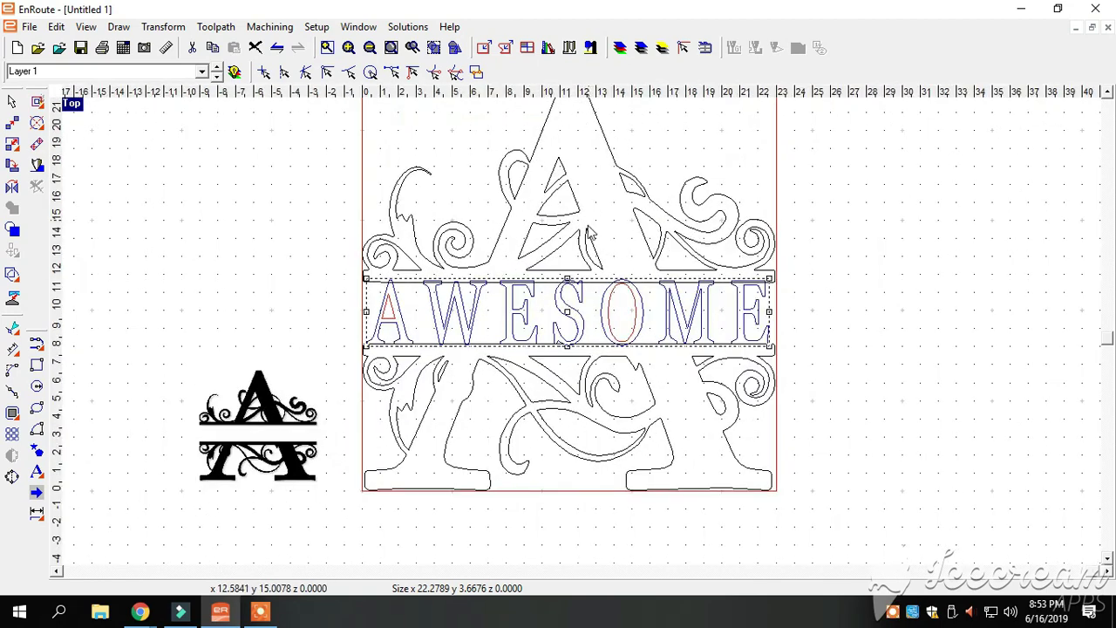
Lower the top edge of the AWESOME lettering to reduce its overlap with the upper bar, to about 3.62 in high.
{"action": "scroll", "coordinate": [551, 288], "scroll_direction": "up", "scroll_amount": 2}
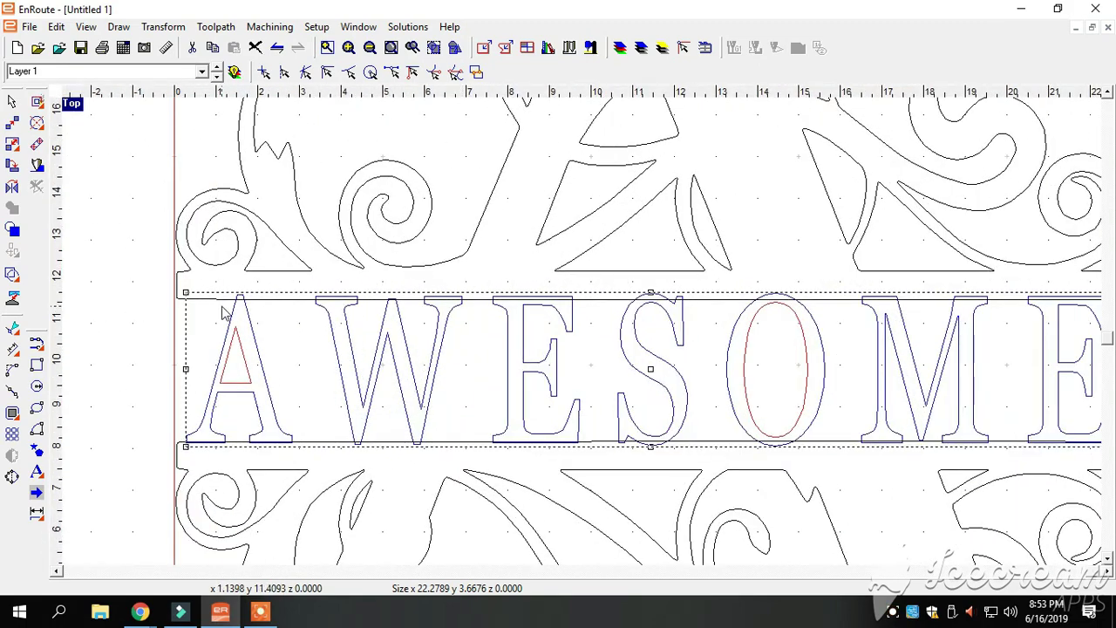
{"action": "scroll", "coordinate": [295, 307], "scroll_direction": "up", "scroll_amount": 1}
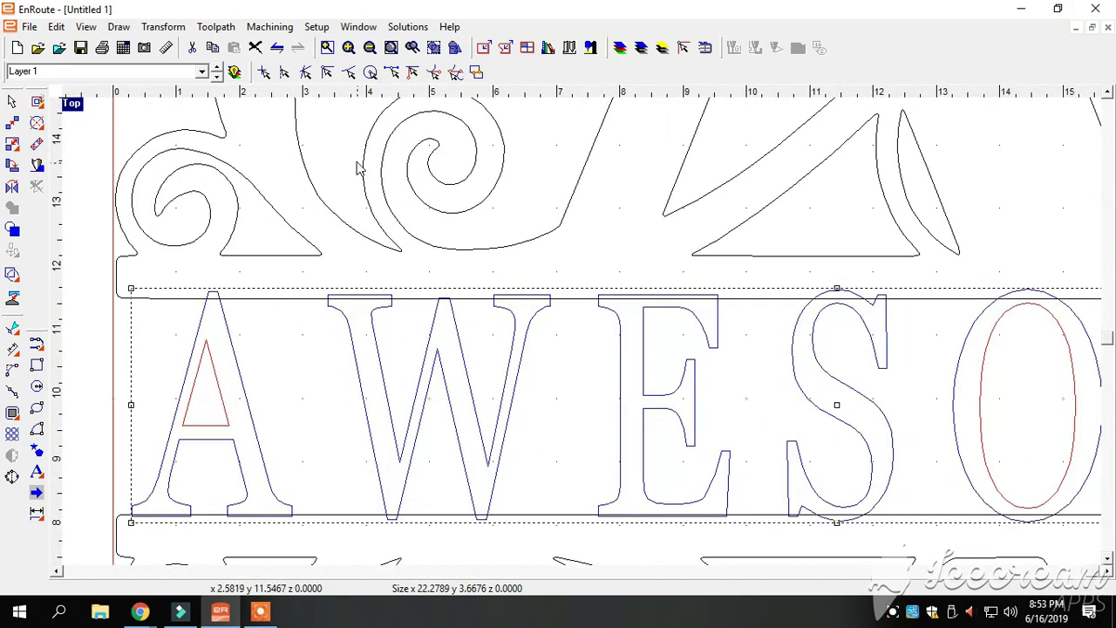
{"action": "scroll", "coordinate": [486, 333], "scroll_direction": "down", "scroll_amount": 1}
{"action": "scroll", "coordinate": [669, 316], "scroll_direction": "up", "scroll_amount": 1}
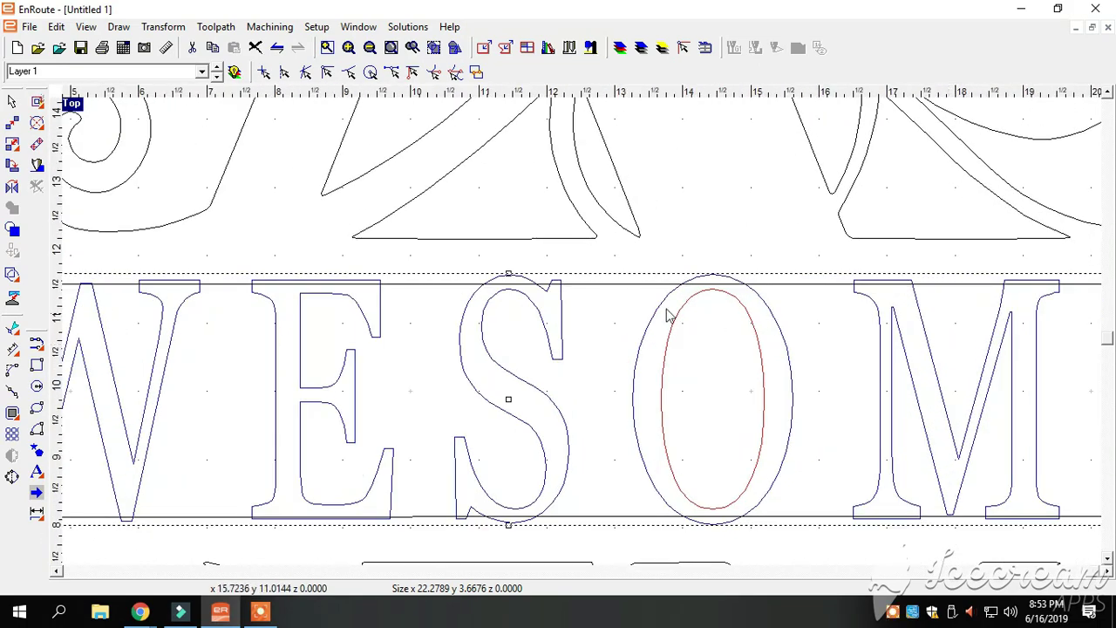
{"action": "scroll", "coordinate": [506, 288], "scroll_direction": "up", "scroll_amount": 1}
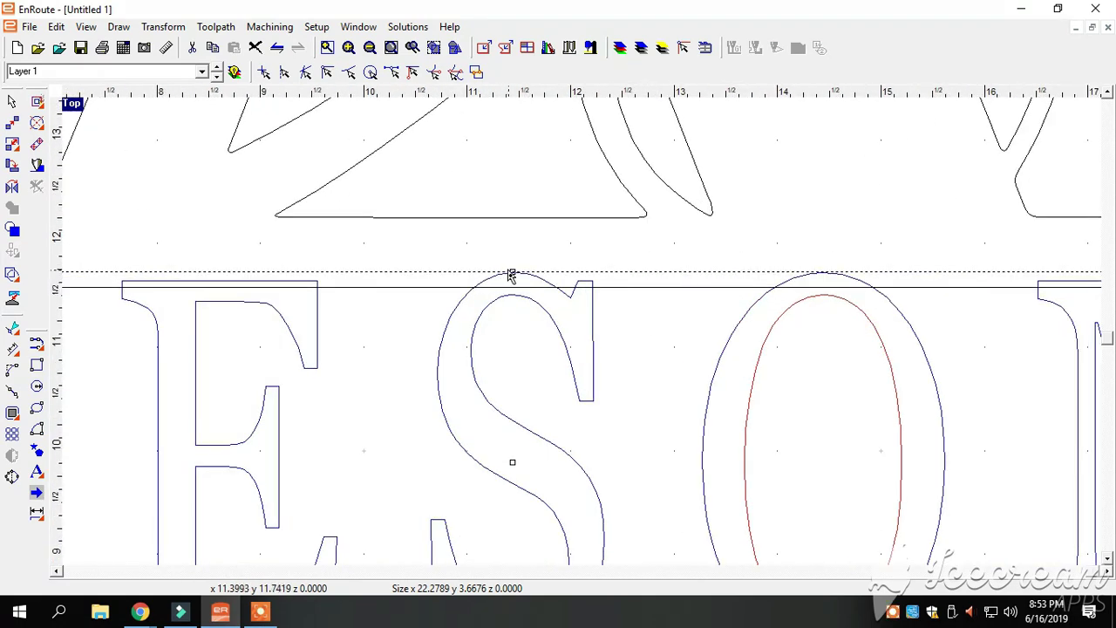
{"action": "left_click_drag", "start_coordinate": [512, 277], "coordinate": [515, 285]}
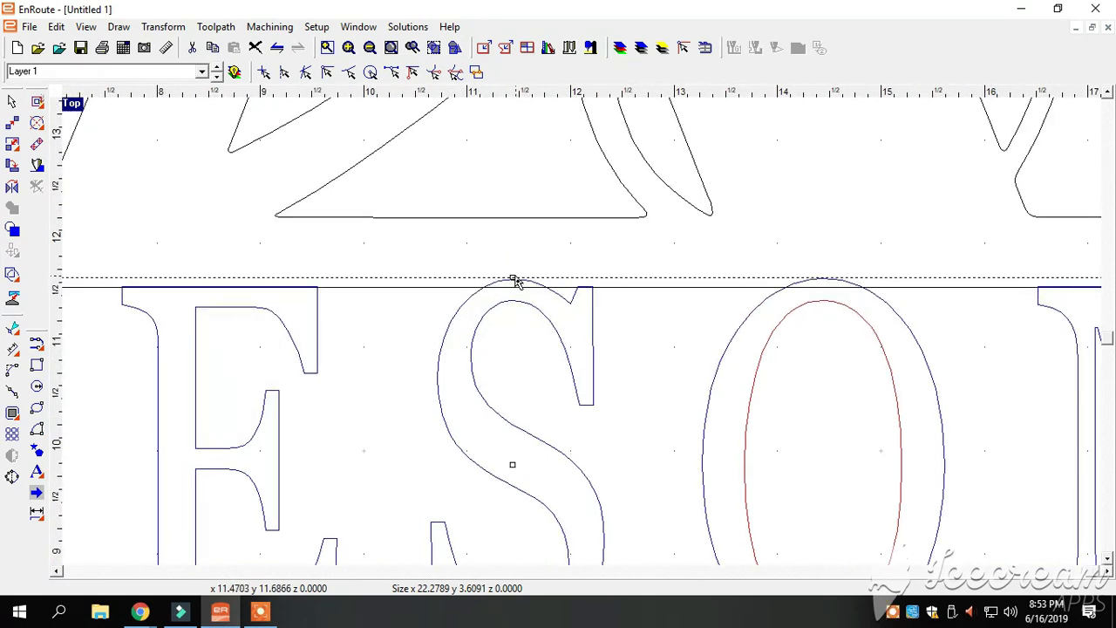
{"action": "scroll", "coordinate": [516, 282], "scroll_direction": "up", "scroll_amount": 2}
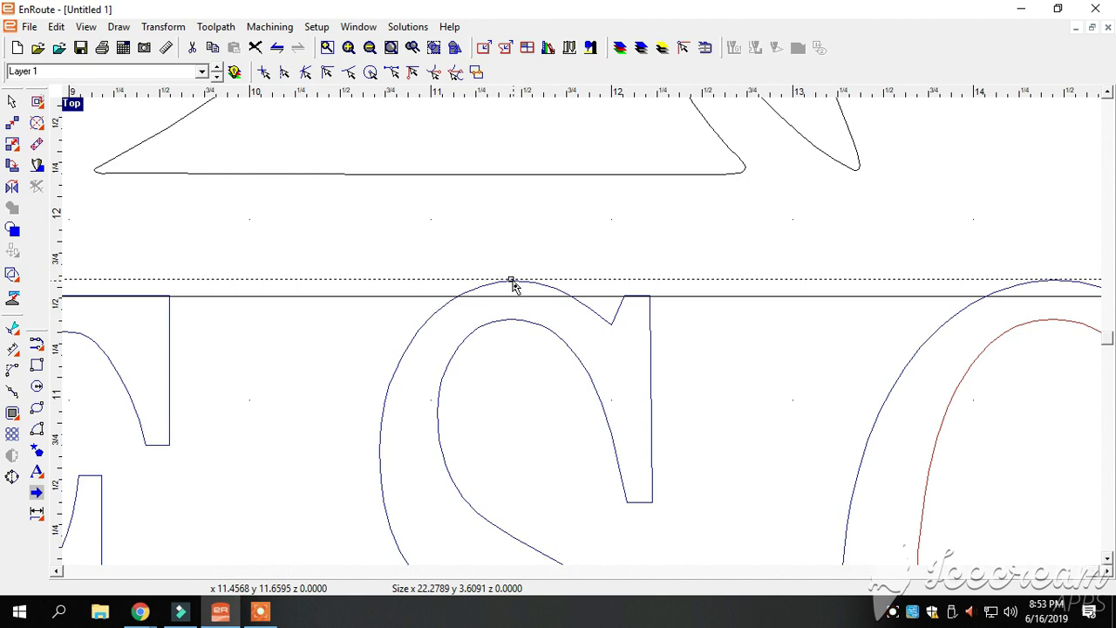
{"action": "left_click_drag", "start_coordinate": [511, 285], "coordinate": [512, 289]}
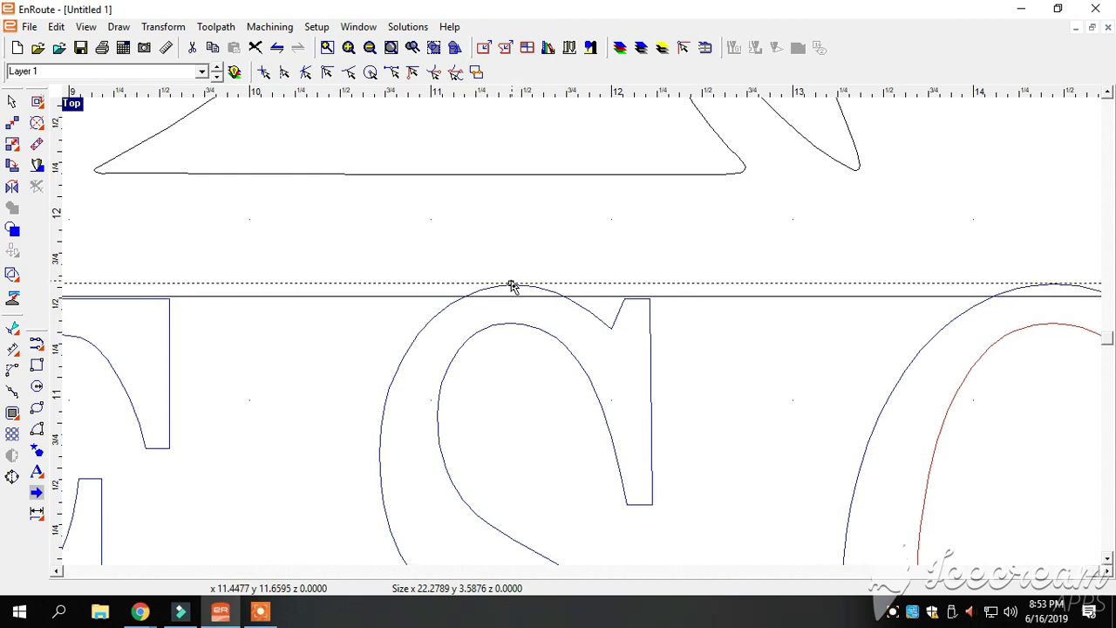
{"action": "left_click_drag", "start_coordinate": [511, 284], "coordinate": [512, 283]}
Select the monogram and AWESOME lettering, and trim by boundaries where the first A's tip overlaps the upper bar.
{"action": "scroll", "coordinate": [649, 299], "scroll_direction": "up", "scroll_amount": 5}
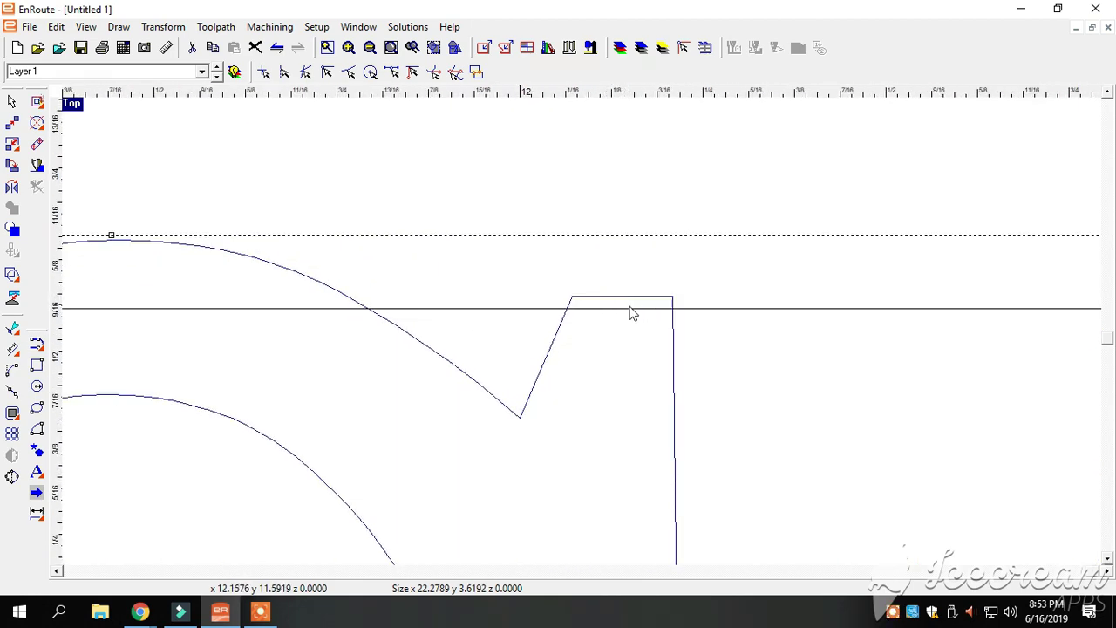
{"action": "scroll", "coordinate": [636, 312], "scroll_direction": "down", "scroll_amount": 6}
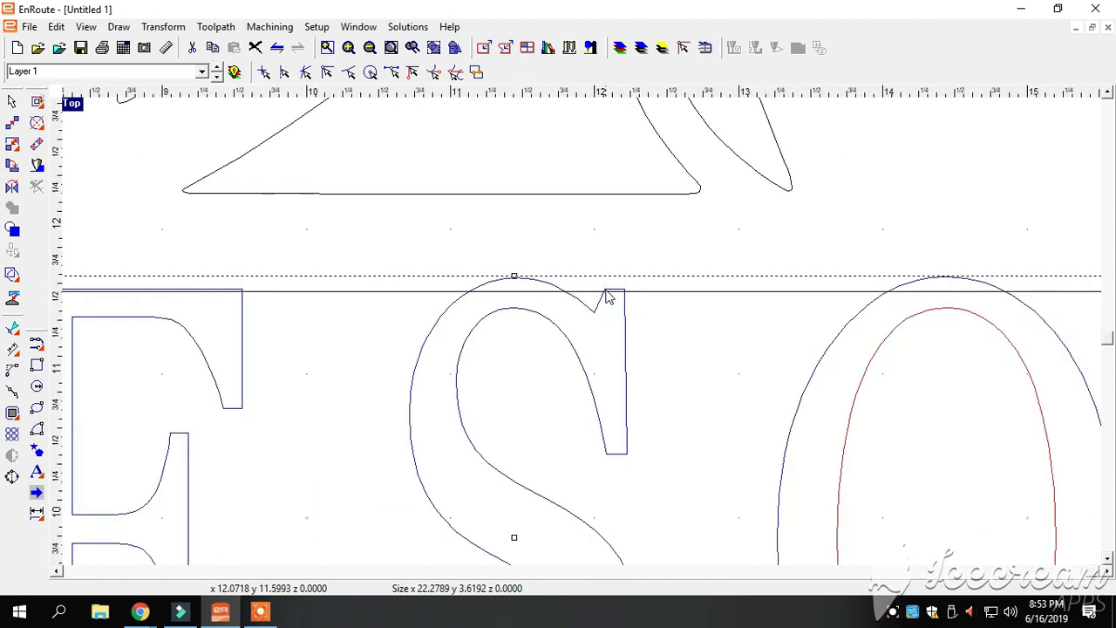
{"action": "scroll", "coordinate": [576, 288], "scroll_direction": "down", "scroll_amount": 3}
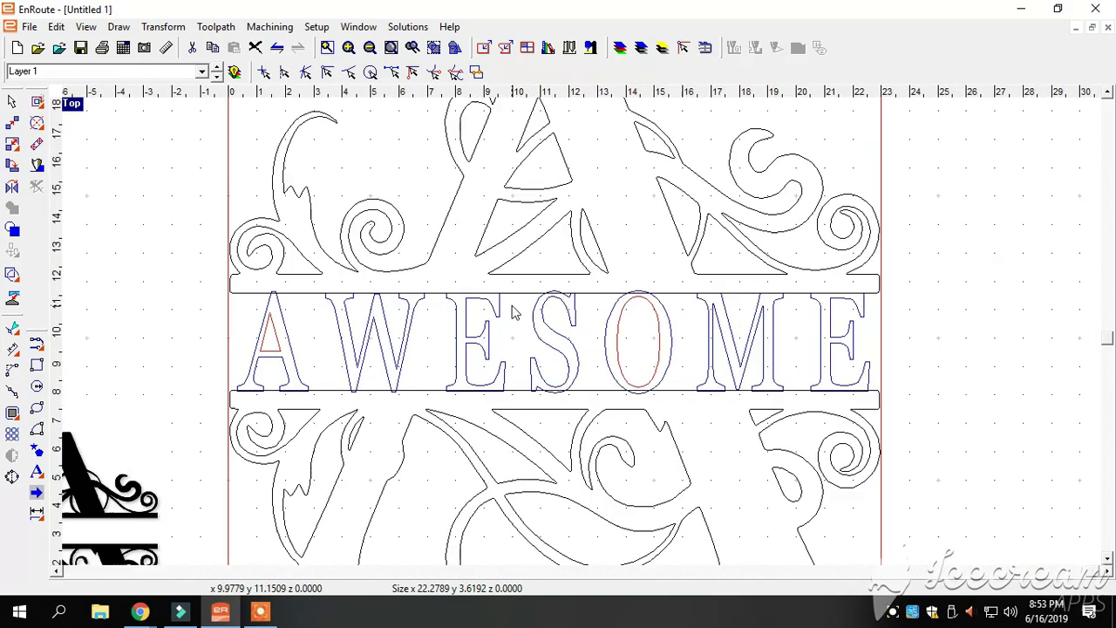
{"action": "scroll", "coordinate": [514, 305], "scroll_direction": "down", "scroll_amount": 2}
{"action": "scroll", "coordinate": [514, 310], "scroll_direction": "down", "scroll_amount": 3}
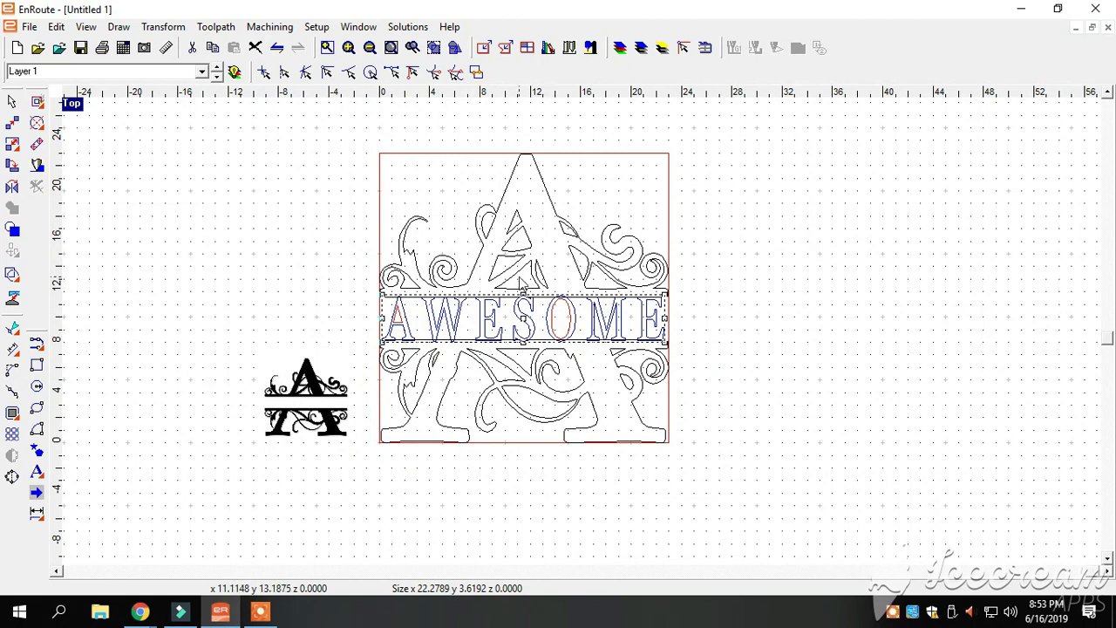
{"action": "left_click_drag", "start_coordinate": [344, 129], "coordinate": [748, 484]}
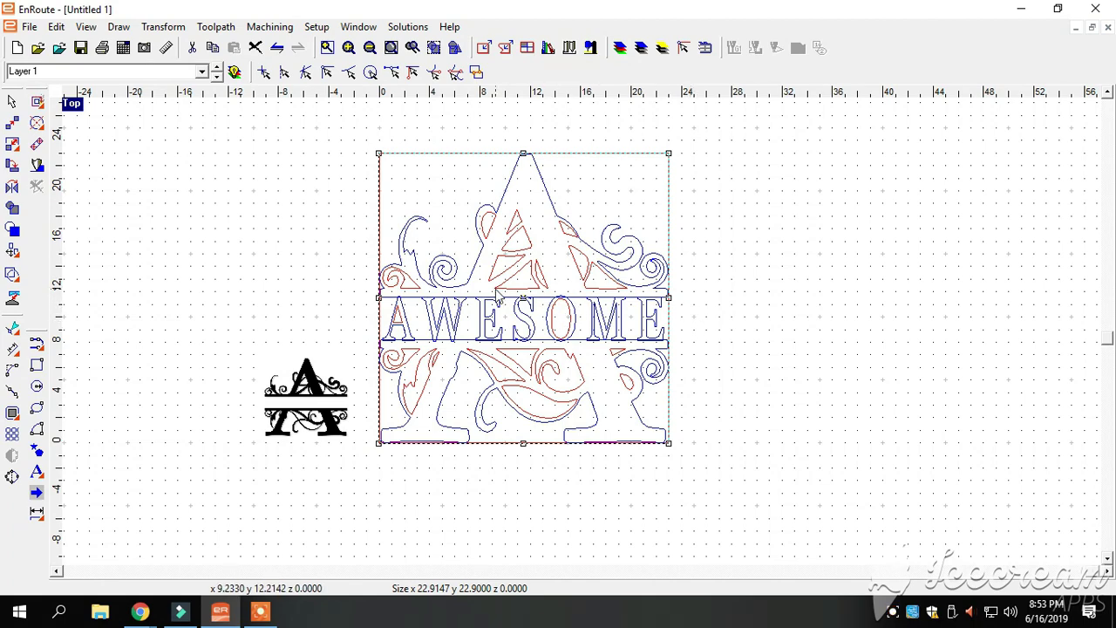
{"action": "left_click", "coordinate": [119, 27]}
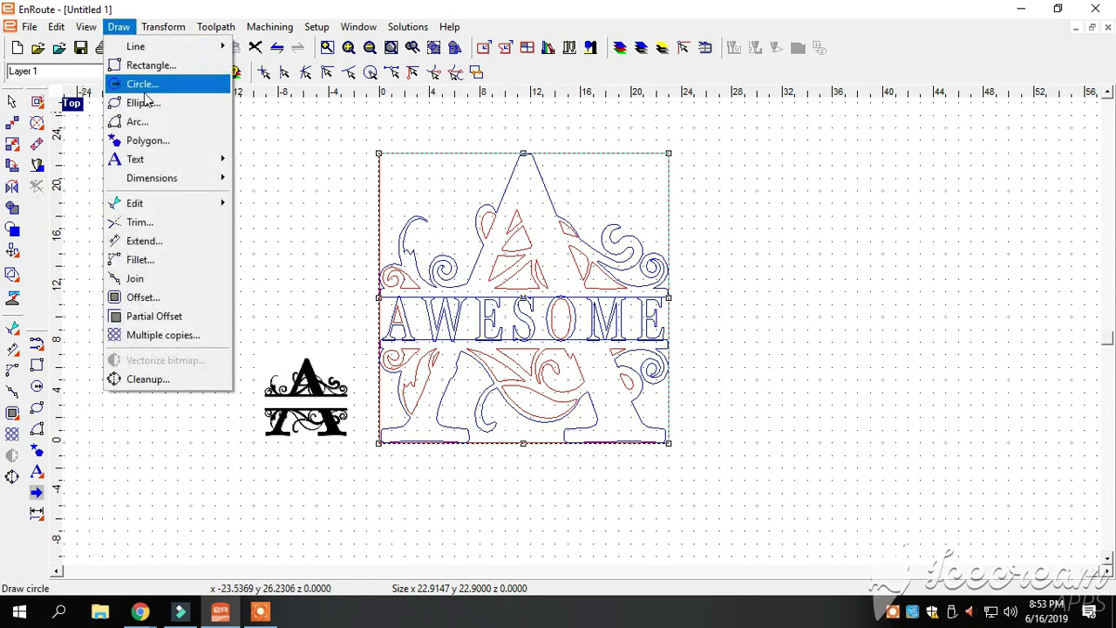
{"action": "left_click", "coordinate": [154, 220]}
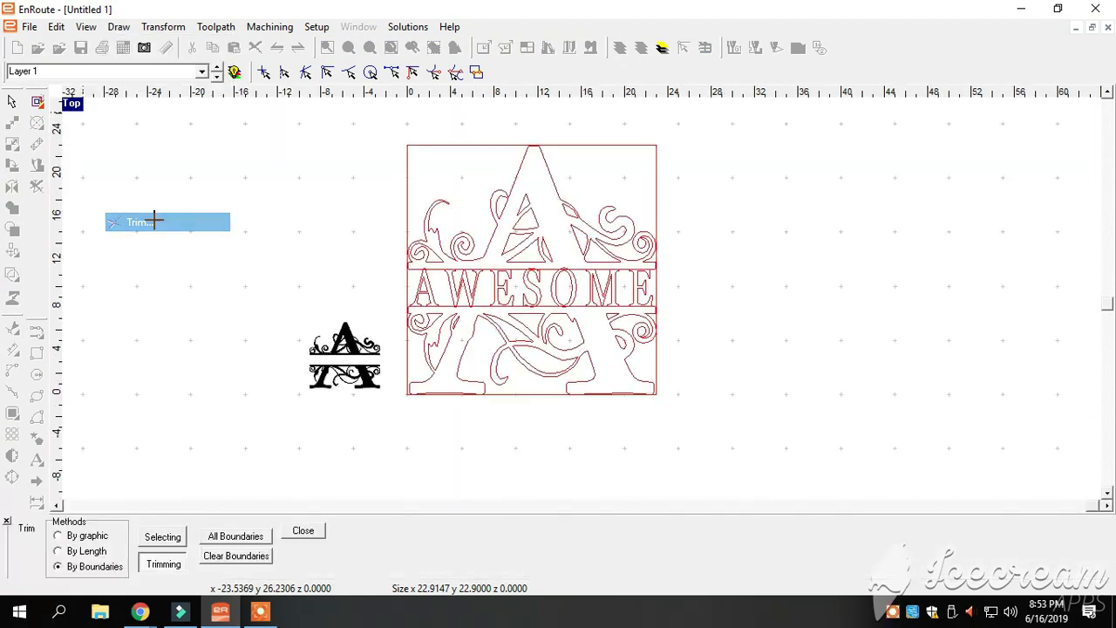
{"action": "scroll", "coordinate": [501, 279], "scroll_direction": "up", "scroll_amount": 3}
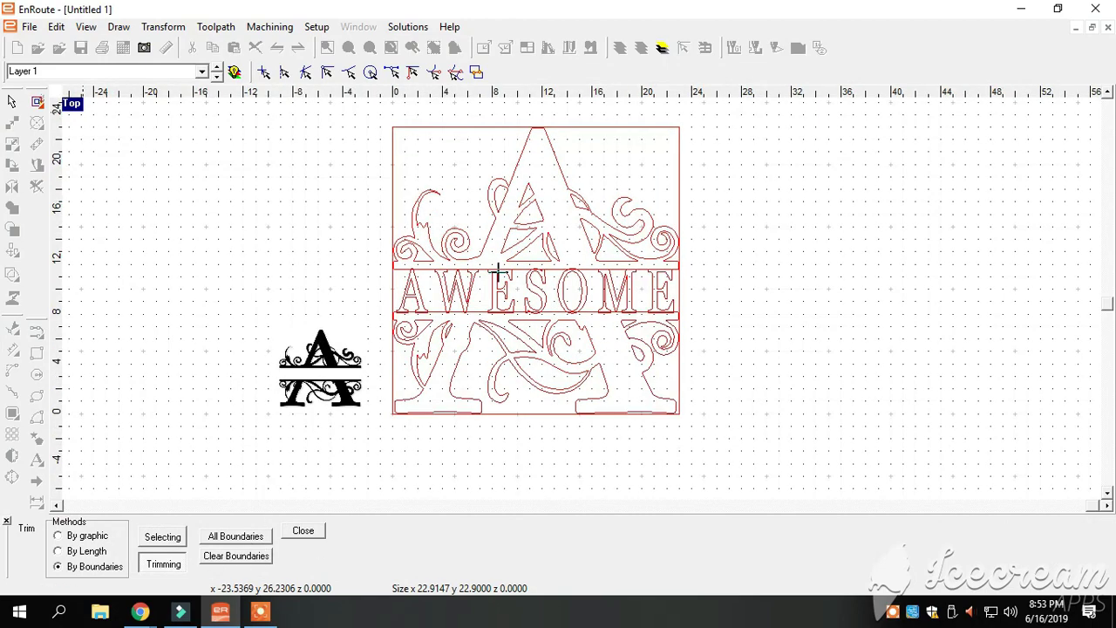
{"action": "scroll", "coordinate": [347, 269], "scroll_direction": "up", "scroll_amount": 6}
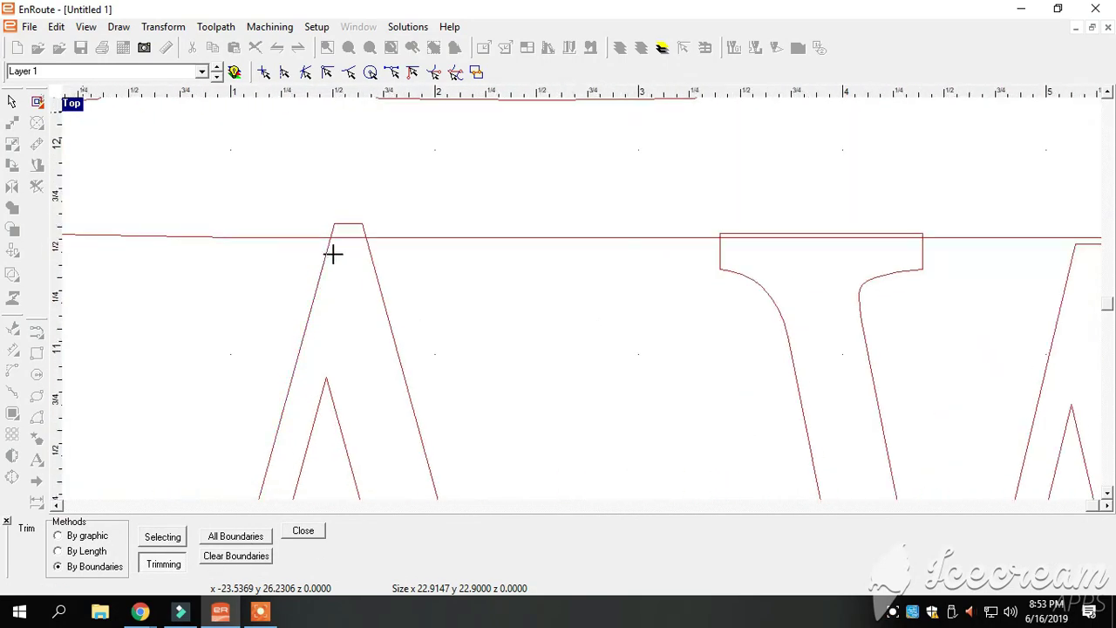
{"action": "left_click", "coordinate": [349, 225]}
{"action": "left_click", "coordinate": [346, 237]}
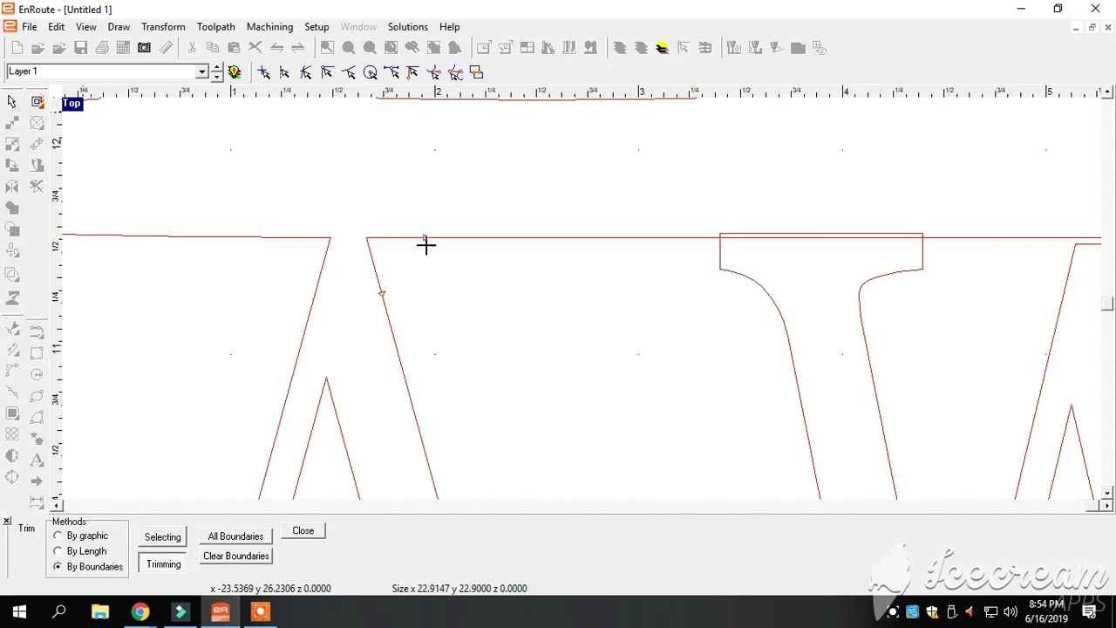
Trim away the upper-bar overlaps at both serifs of the W and along the top of the first E.
{"action": "left_click", "coordinate": [771, 234]}
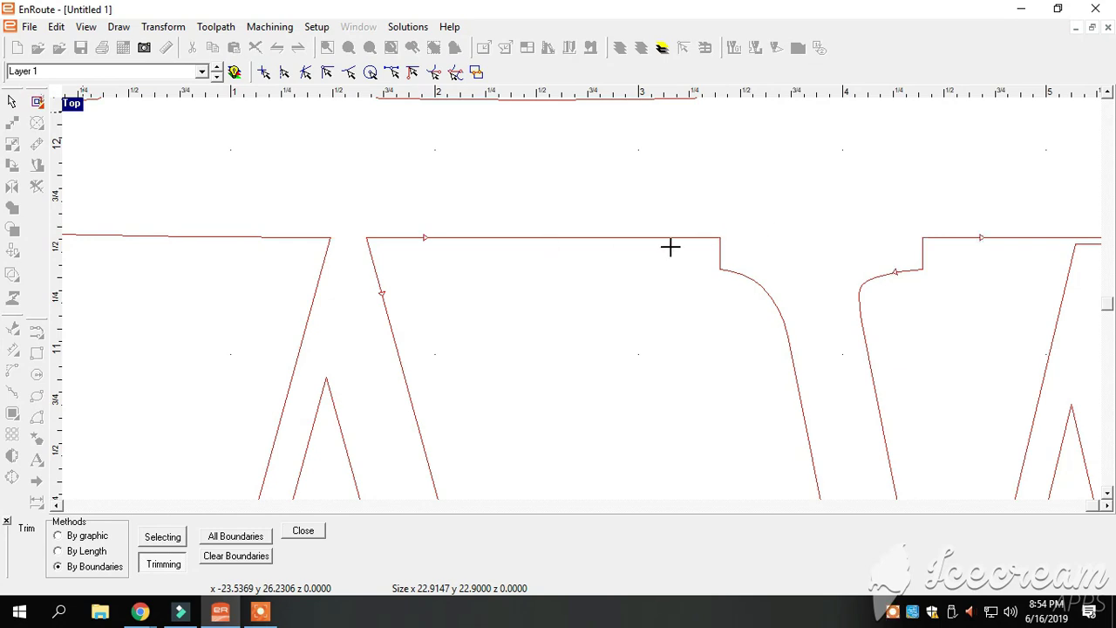
{"action": "scroll", "coordinate": [670, 244], "scroll_direction": "down", "scroll_amount": 5}
{"action": "scroll", "coordinate": [770, 262], "scroll_direction": "up", "scroll_amount": 5}
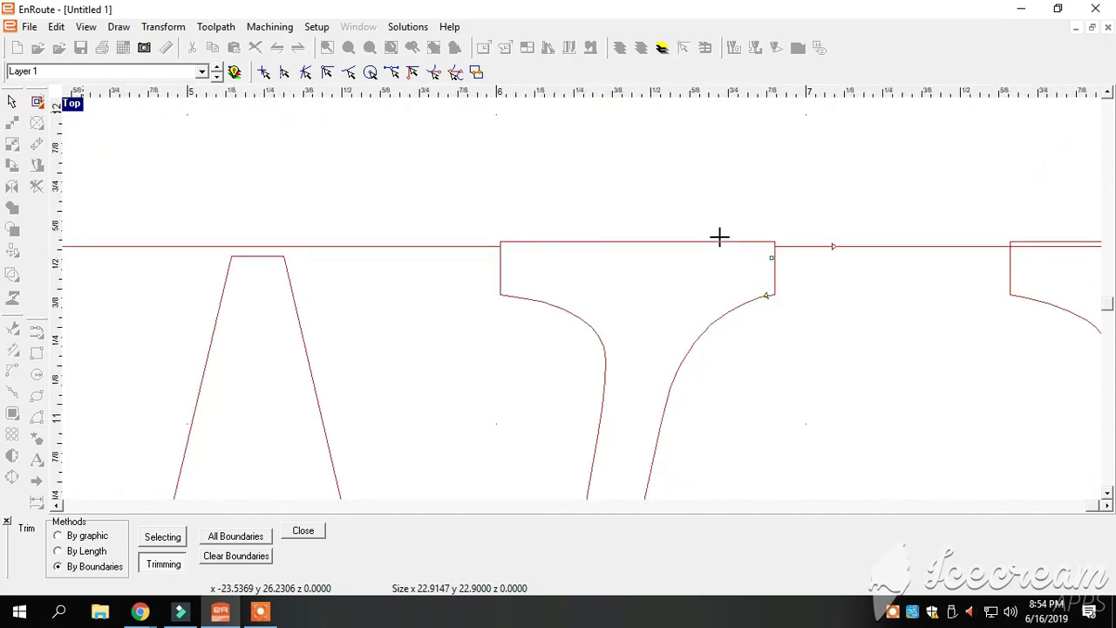
{"action": "left_click", "coordinate": [717, 236]}
{"action": "scroll", "coordinate": [707, 241], "scroll_direction": "down", "scroll_amount": 3}
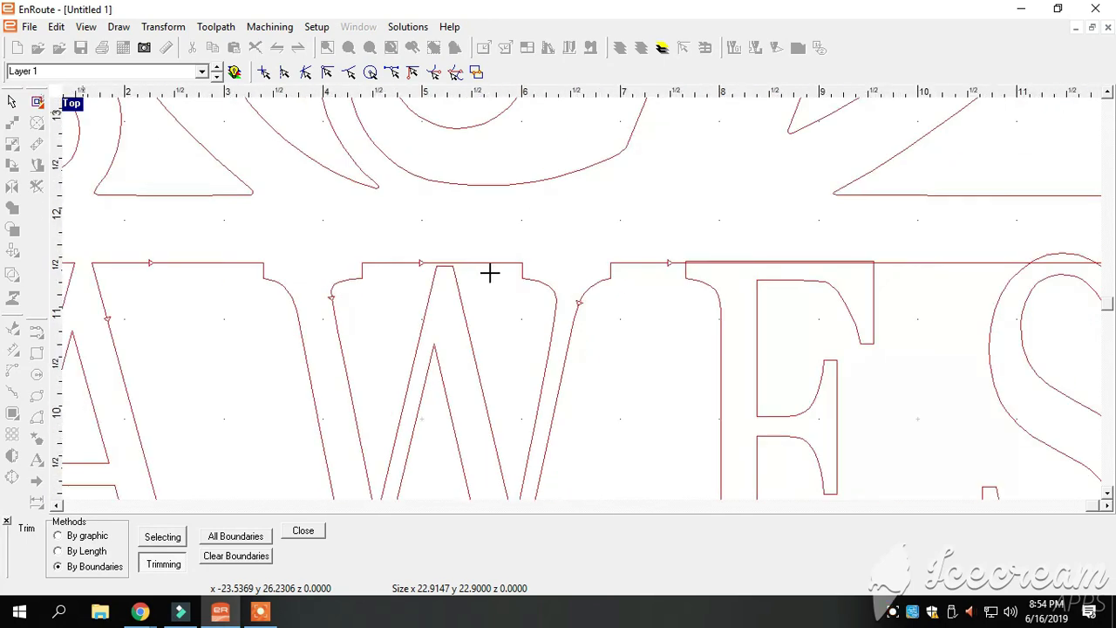
{"action": "left_click", "coordinate": [753, 255]}
Trim the upper-bar overlaps at the serif and the curved top of the S so it opens into the bar.
{"action": "scroll", "coordinate": [758, 259], "scroll_direction": "down", "scroll_amount": 4}
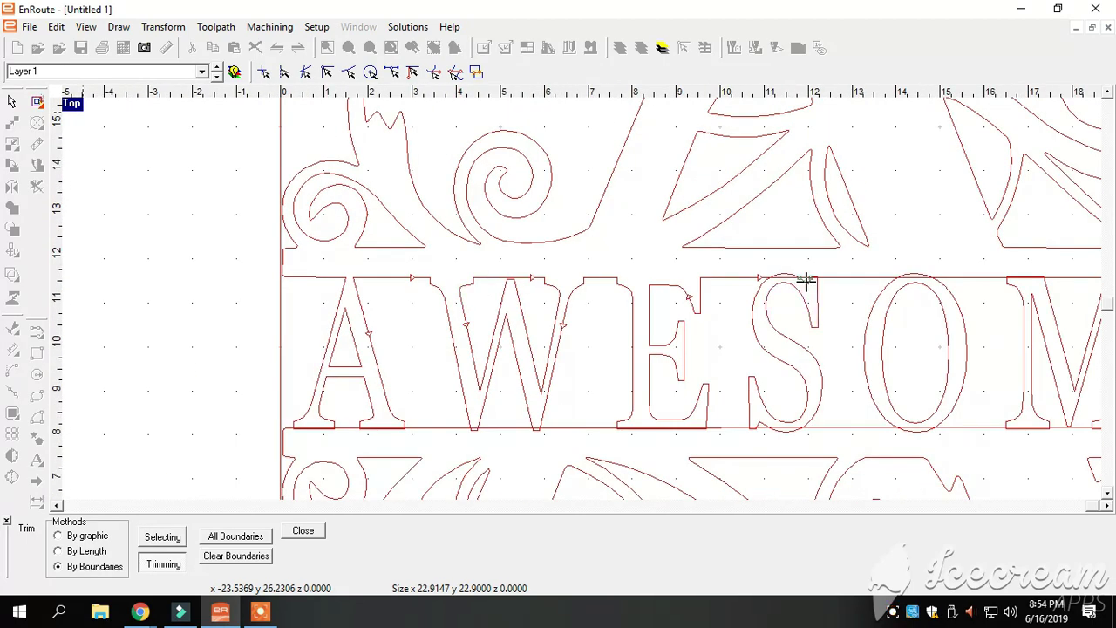
{"action": "scroll", "coordinate": [812, 258], "scroll_direction": "up", "scroll_amount": 8}
{"action": "scroll", "coordinate": [813, 259], "scroll_direction": "up", "scroll_amount": 1}
{"action": "left_click", "coordinate": [864, 229]}
{"action": "left_click", "coordinate": [864, 219]}
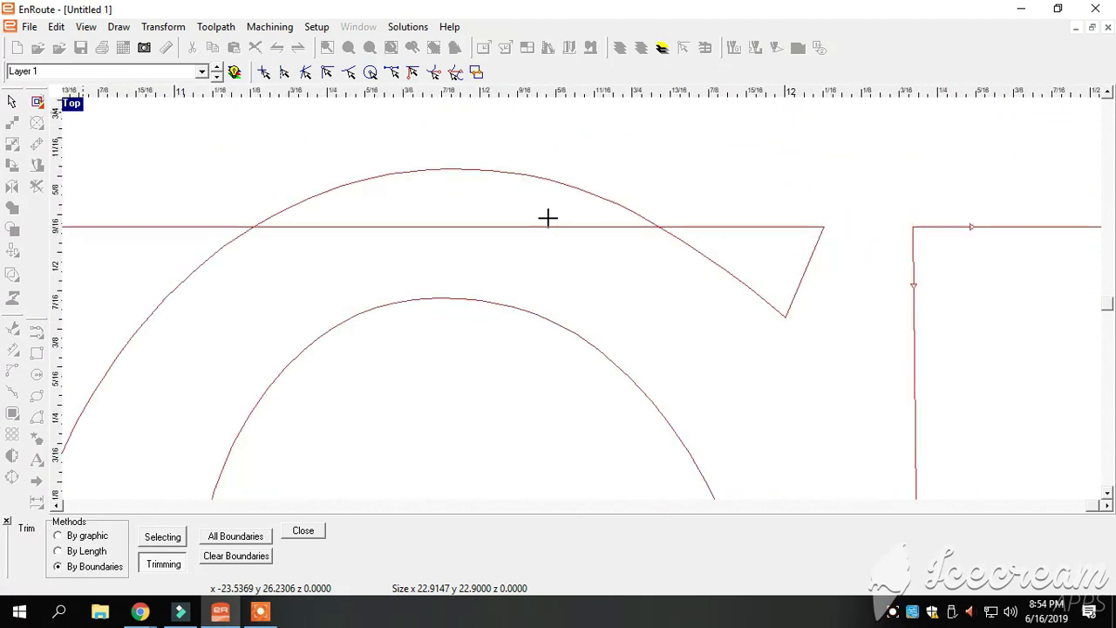
{"action": "left_click", "coordinate": [502, 226]}
{"action": "left_click", "coordinate": [503, 173]}
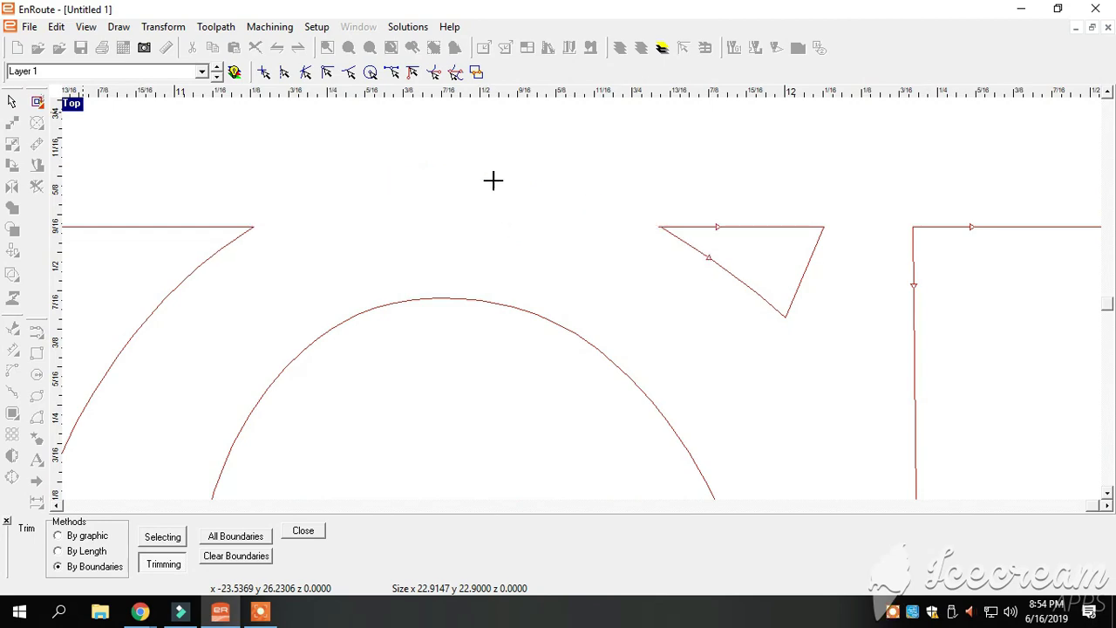
Trim the upper-bar overlaps at the tops of the O, the M and the last E.
{"action": "scroll", "coordinate": [469, 205], "scroll_direction": "down", "scroll_amount": 3}
{"action": "scroll", "coordinate": [384, 233], "scroll_direction": "down", "scroll_amount": 5}
{"action": "left_click", "coordinate": [572, 222]}
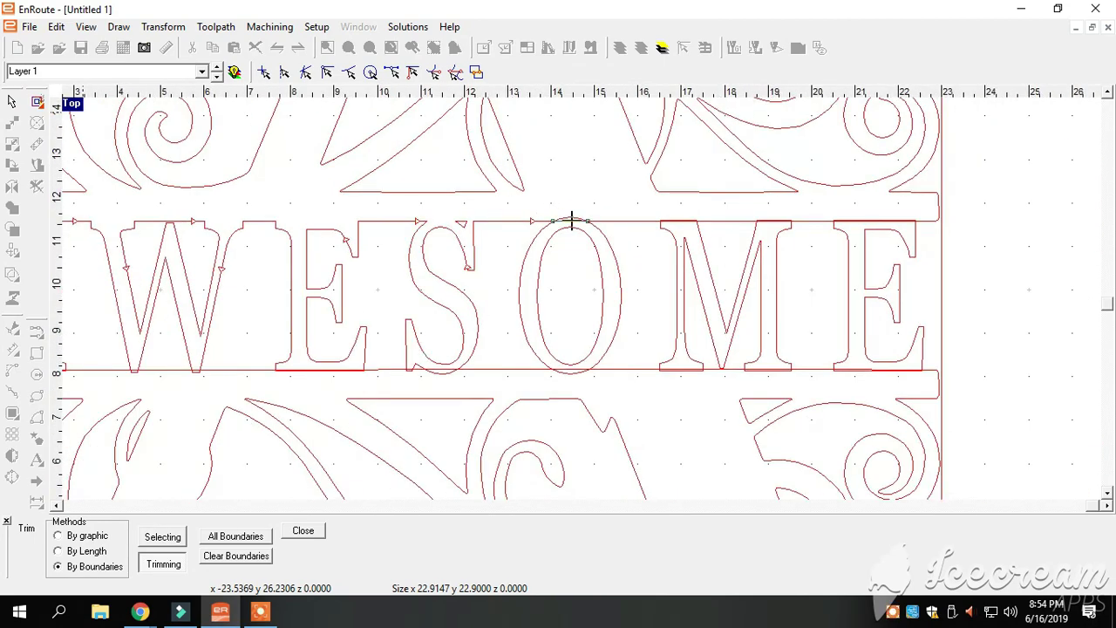
{"action": "left_click", "coordinate": [680, 219]}
{"action": "left_click", "coordinate": [689, 219]}
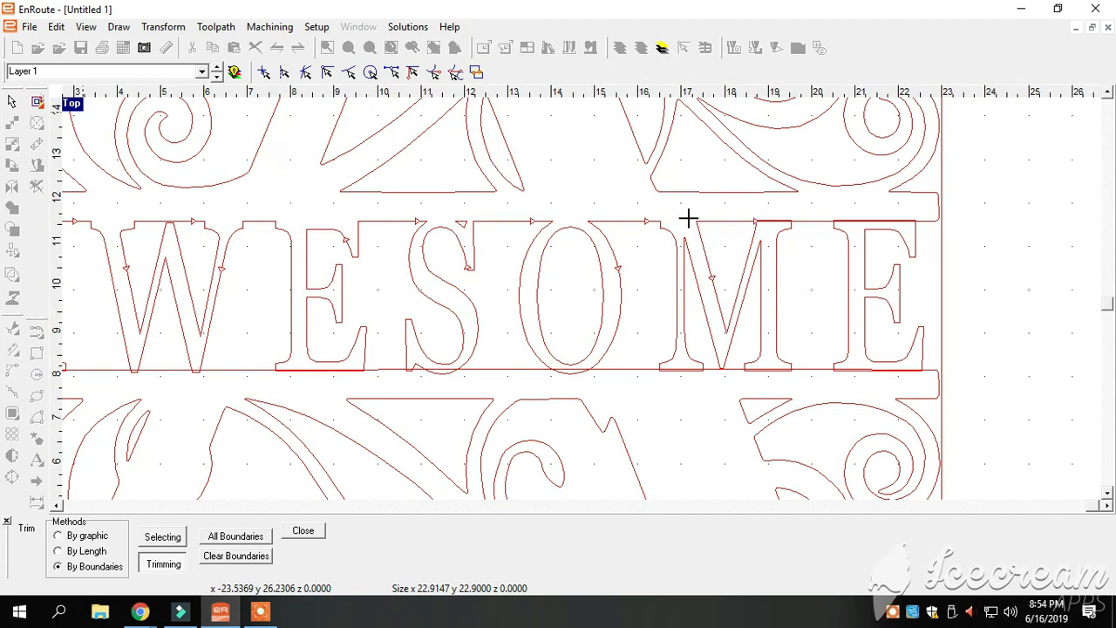
{"action": "left_click", "coordinate": [858, 219]}
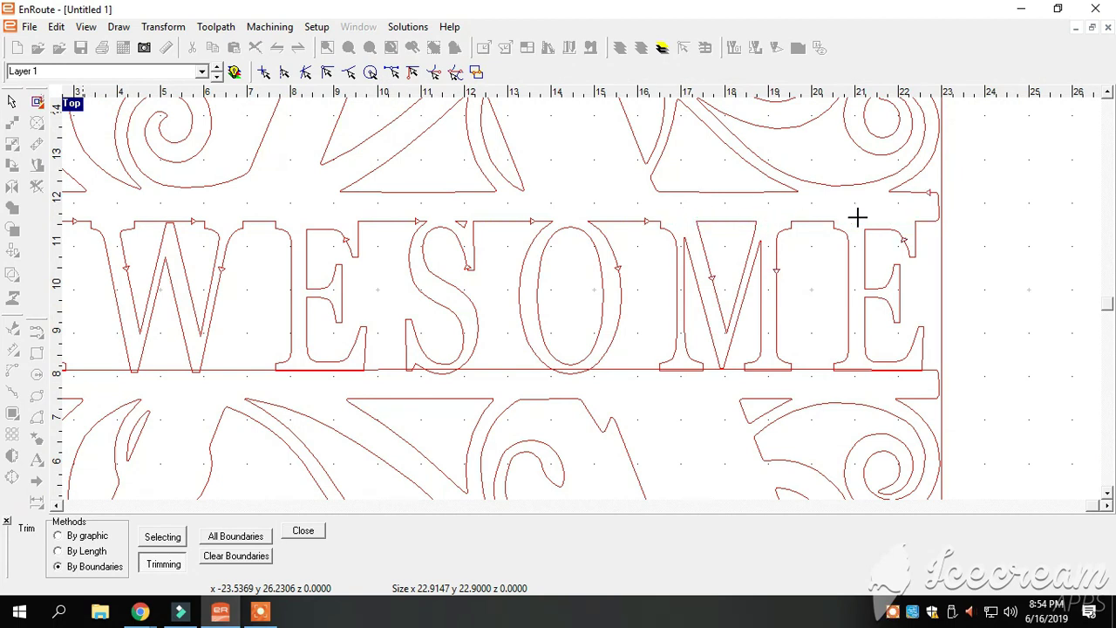
Trim the lower-bar overlaps at the feet of the last E and the M and at the bottom of the O.
{"action": "left_click", "coordinate": [867, 371]}
{"action": "left_click", "coordinate": [768, 372]}
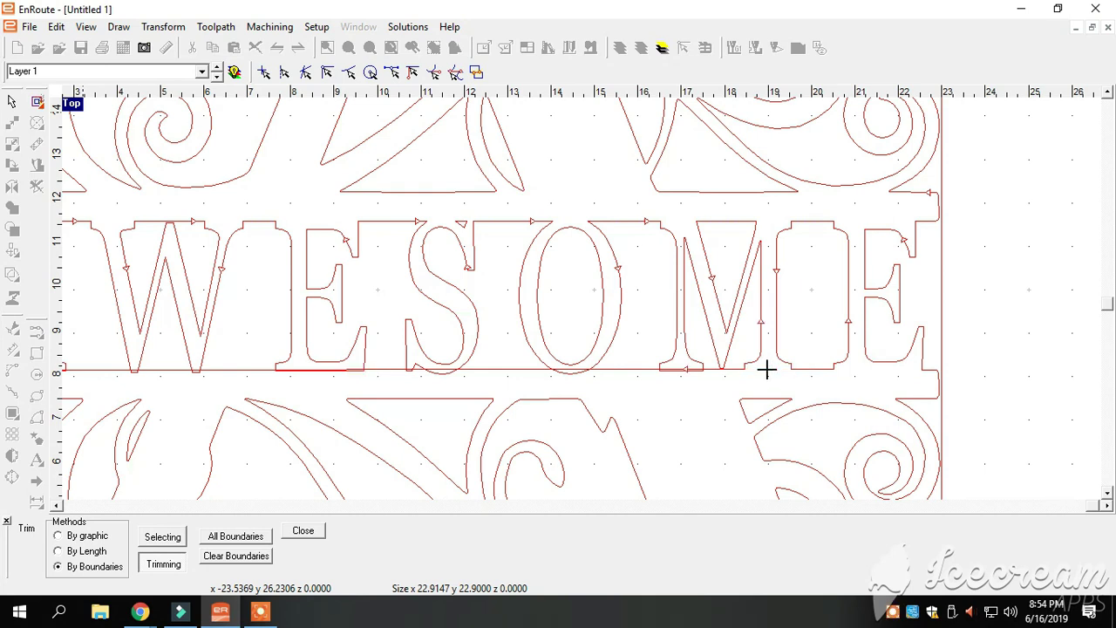
{"action": "left_click", "coordinate": [679, 369]}
{"action": "left_click", "coordinate": [571, 371]}
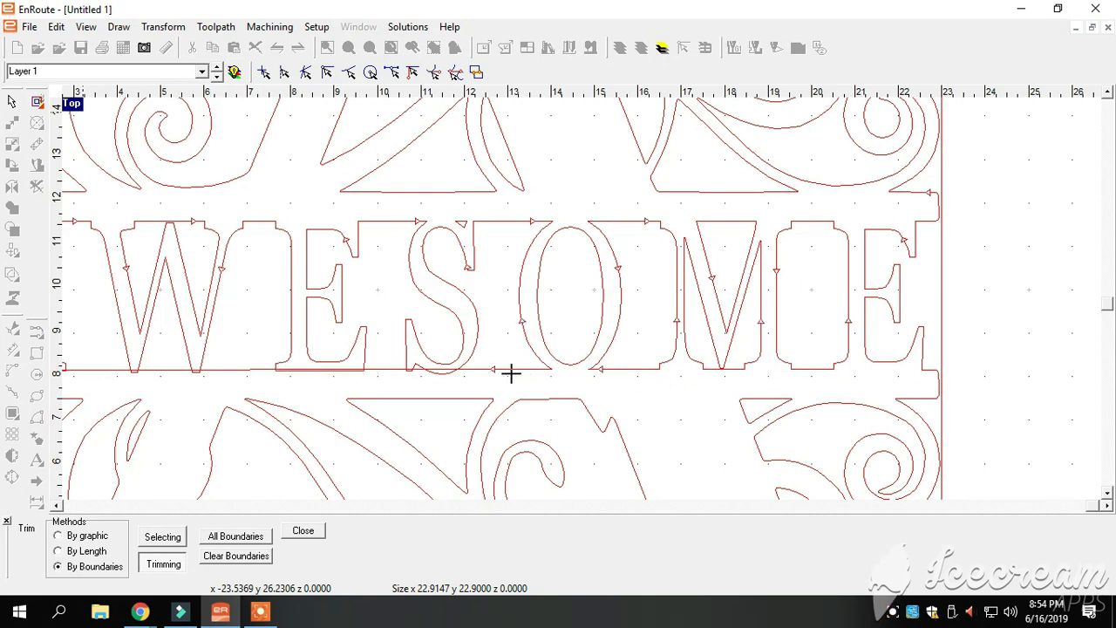
Trim the lower-bar overlaps at the bottom curve and serif of the S and along the base of the first E.
{"action": "left_click", "coordinate": [443, 369]}
{"action": "scroll", "coordinate": [410, 371], "scroll_direction": "up", "scroll_amount": 2}
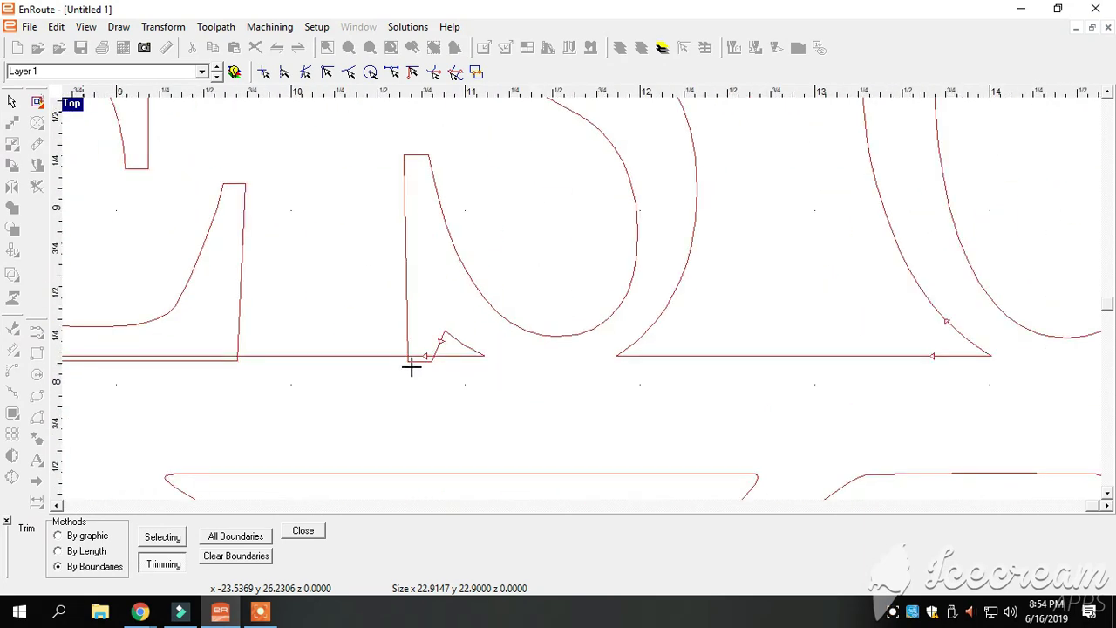
{"action": "scroll", "coordinate": [438, 366], "scroll_direction": "down", "scroll_amount": 1}
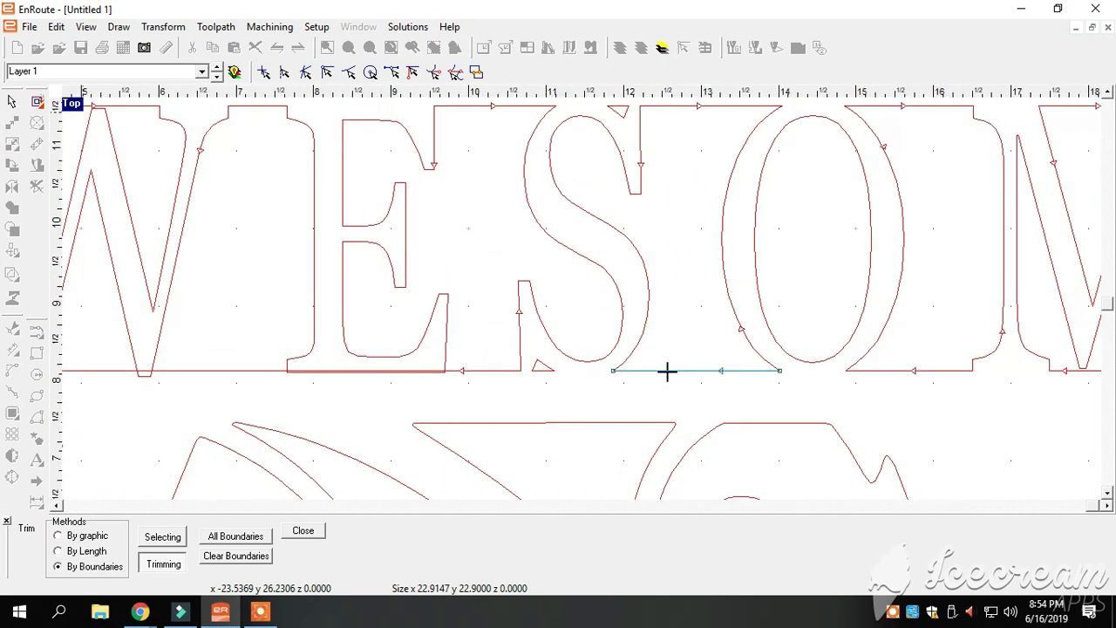
{"action": "left_click", "coordinate": [362, 370]}
Trim the lower-bar overlaps at the two bottom points of the W.
{"action": "scroll", "coordinate": [637, 369], "scroll_direction": "down", "scroll_amount": 1}
{"action": "scroll", "coordinate": [312, 403], "scroll_direction": "up", "scroll_amount": 2}
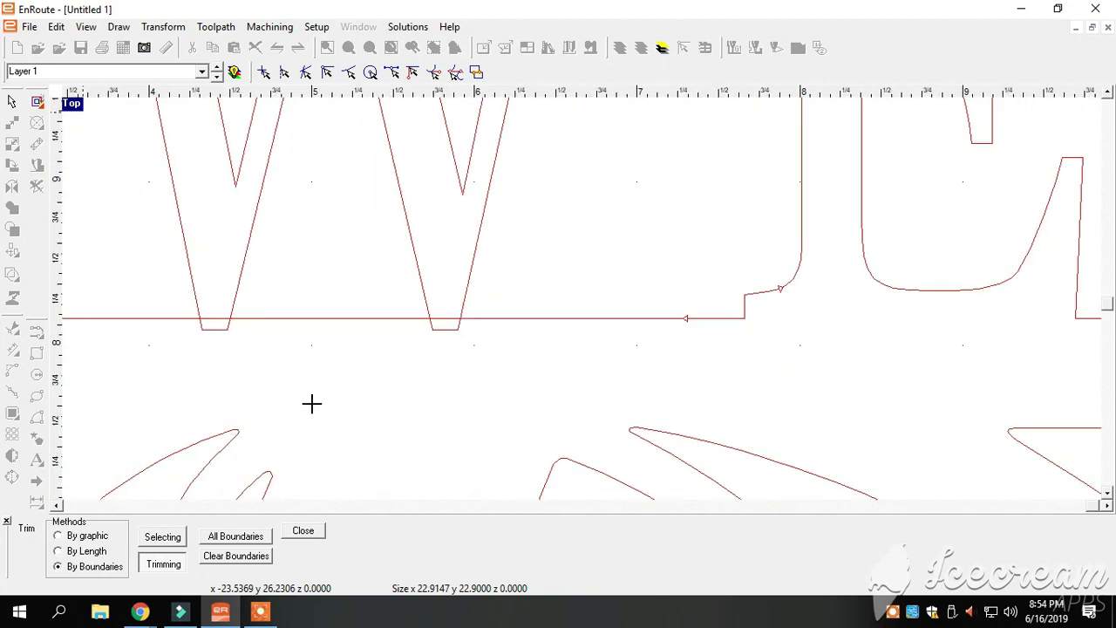
{"action": "left_click", "coordinate": [211, 329]}
{"action": "left_click", "coordinate": [436, 328]}
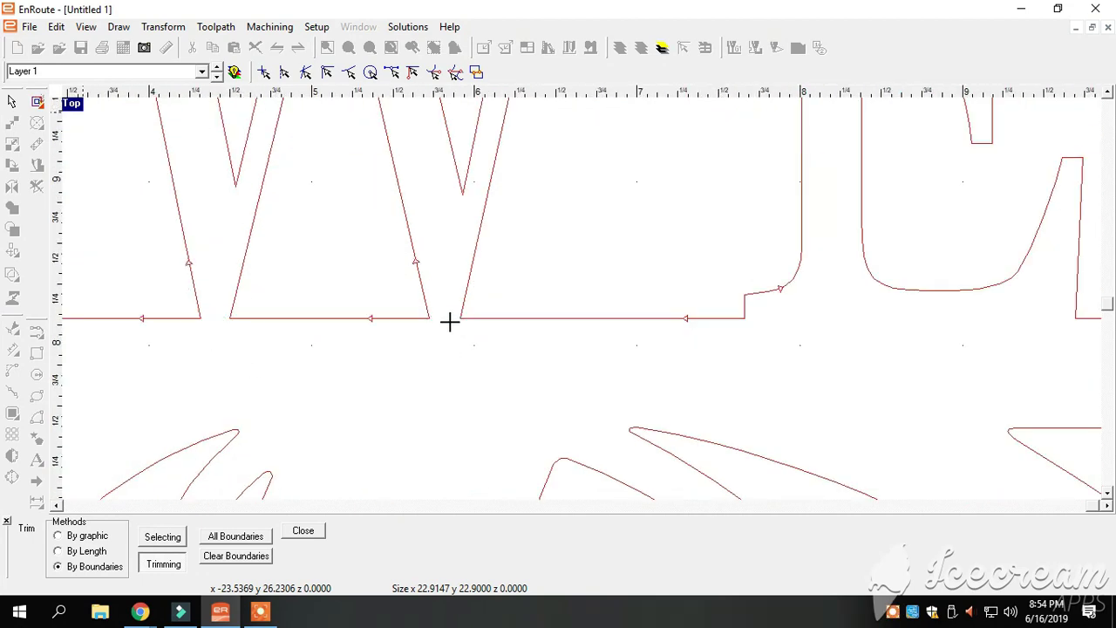
Trim the lower-bar overlaps at both feet of the letter A and end the trimming.
{"action": "scroll", "coordinate": [724, 357], "scroll_direction": "down", "scroll_amount": 2}
{"action": "scroll", "coordinate": [465, 361], "scroll_direction": "up", "scroll_amount": 2}
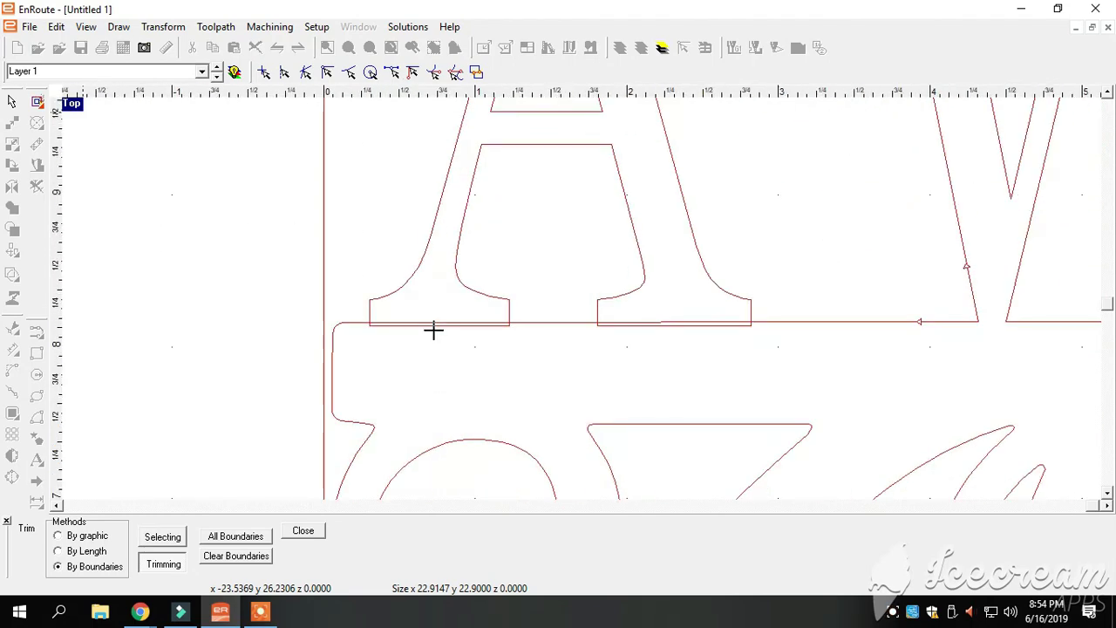
{"action": "left_click", "coordinate": [433, 329]}
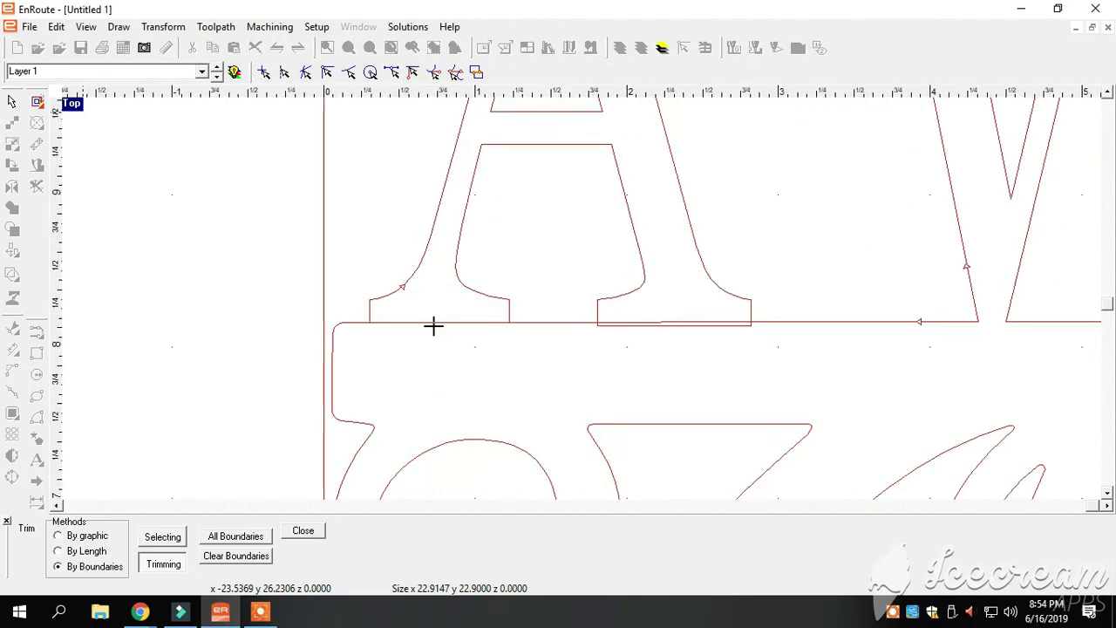
{"action": "left_click", "coordinate": [690, 324]}
{"action": "scroll", "coordinate": [456, 349], "scroll_direction": "down", "scroll_amount": 3}
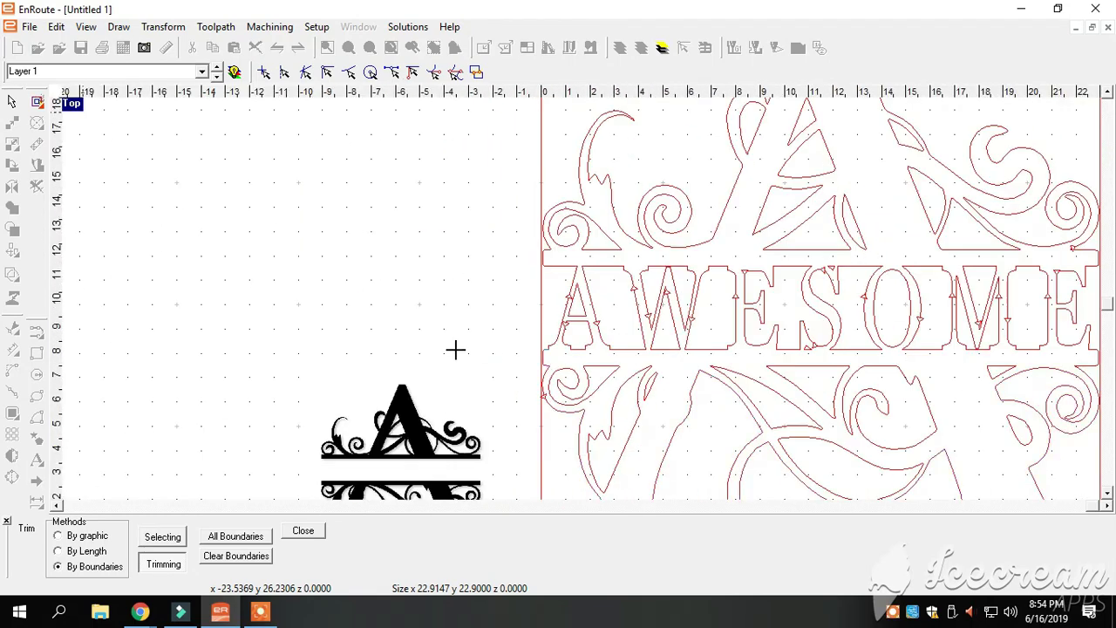
{"action": "scroll", "coordinate": [455, 349], "scroll_direction": "down", "scroll_amount": 3}
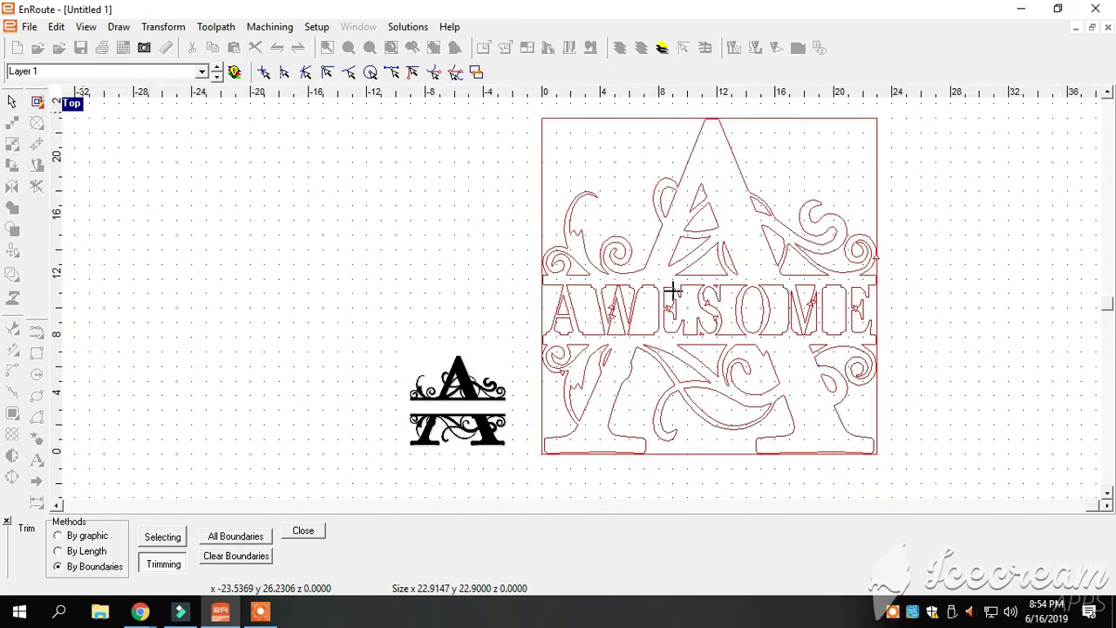
{"action": "key", "text": "Escape"}
Select the entire monogram design and merge its open segments into joined contours with a merge tolerance of 0.0010.
{"action": "scroll", "coordinate": [591, 275], "scroll_direction": "down", "scroll_amount": 2}
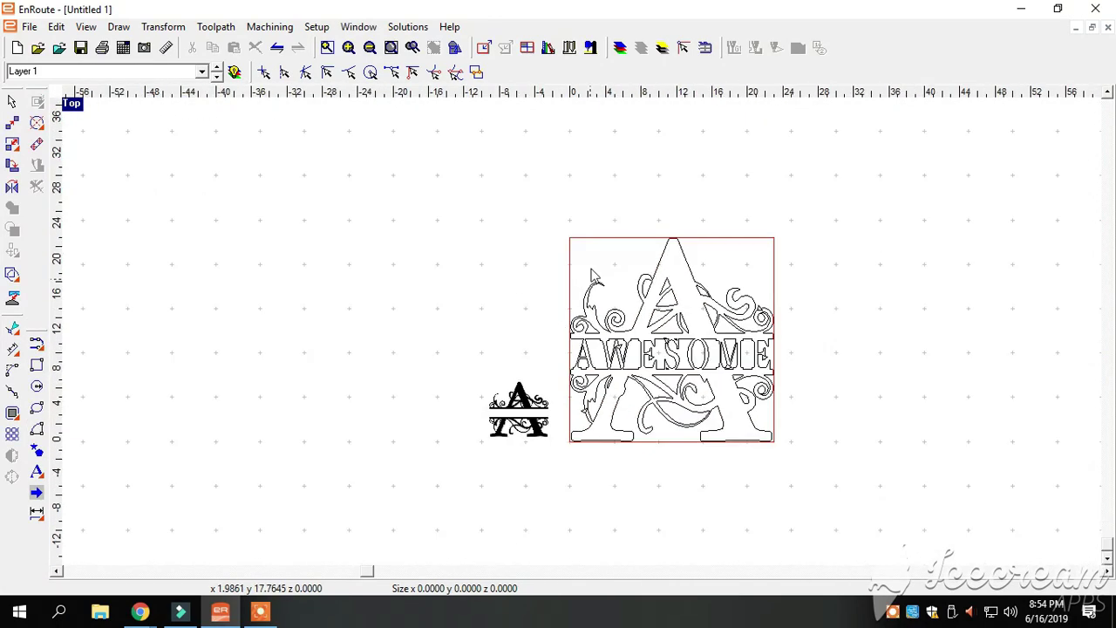
{"action": "left_click_drag", "start_coordinate": [542, 219], "coordinate": [880, 461]}
{"action": "scroll", "coordinate": [842, 370], "scroll_direction": "up", "scroll_amount": 1}
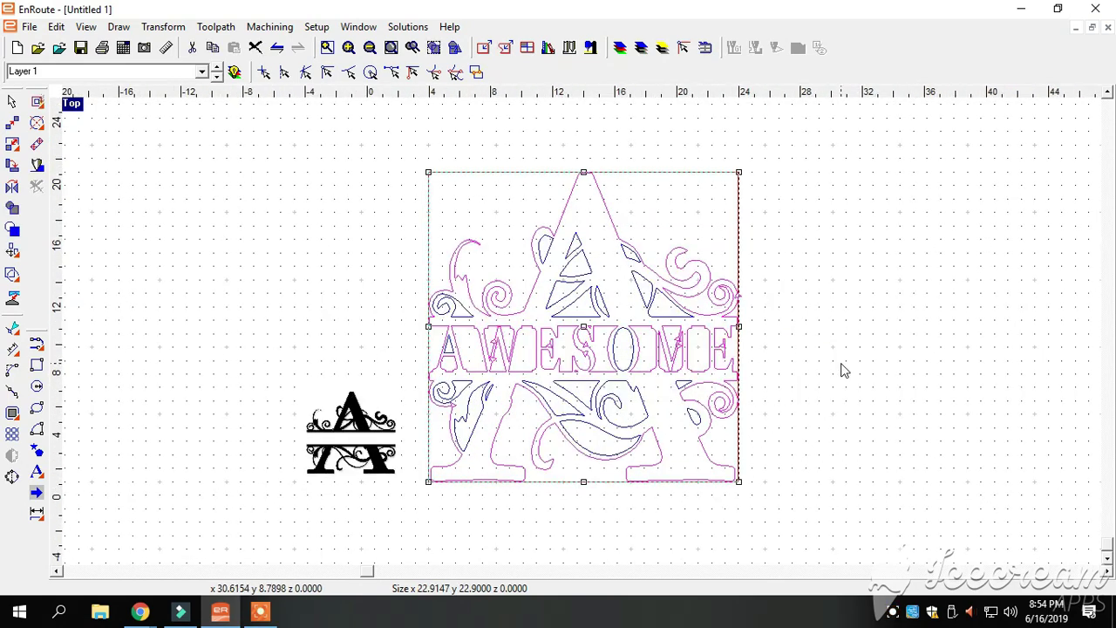
{"action": "scroll", "coordinate": [843, 370], "scroll_direction": "up", "scroll_amount": 1}
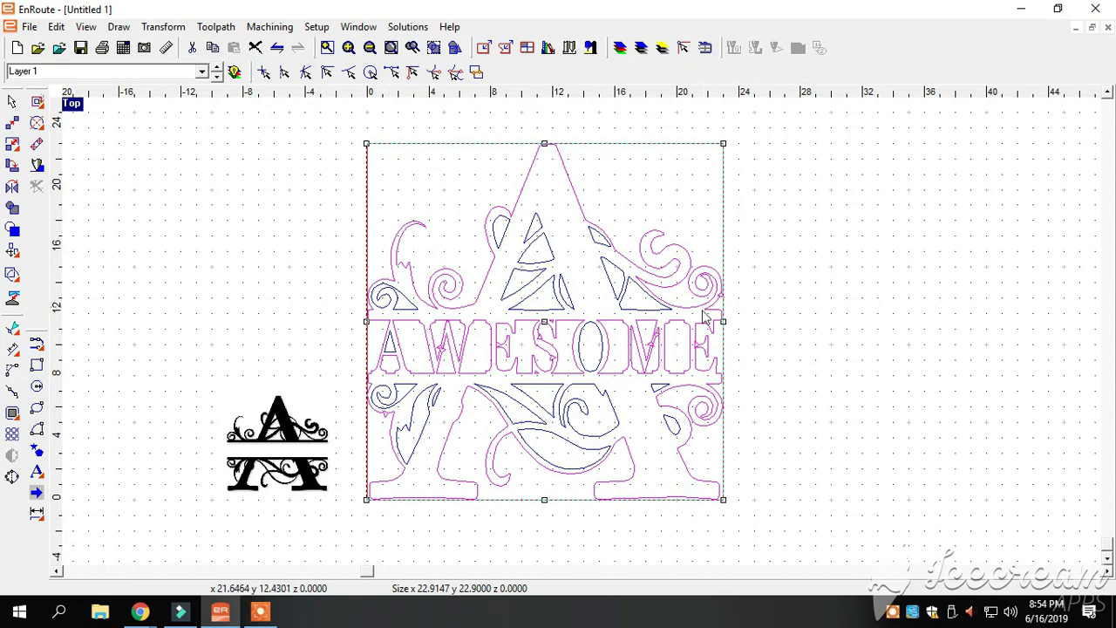
{"action": "scroll", "coordinate": [661, 337], "scroll_direction": "up", "scroll_amount": 1}
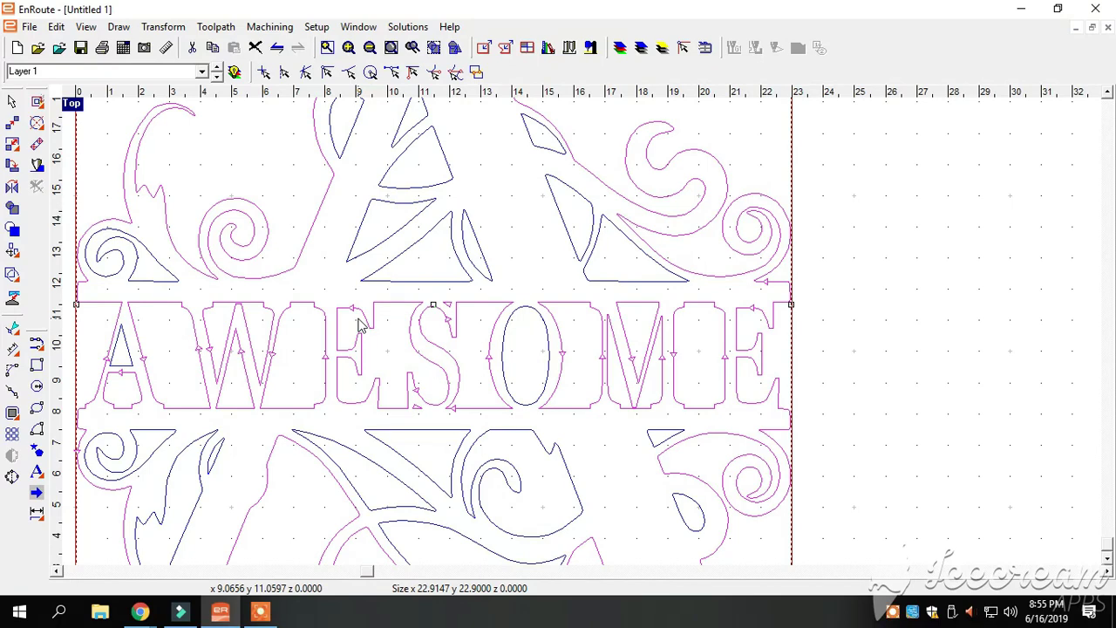
{"action": "scroll", "coordinate": [360, 324], "scroll_direction": "down", "scroll_amount": 3}
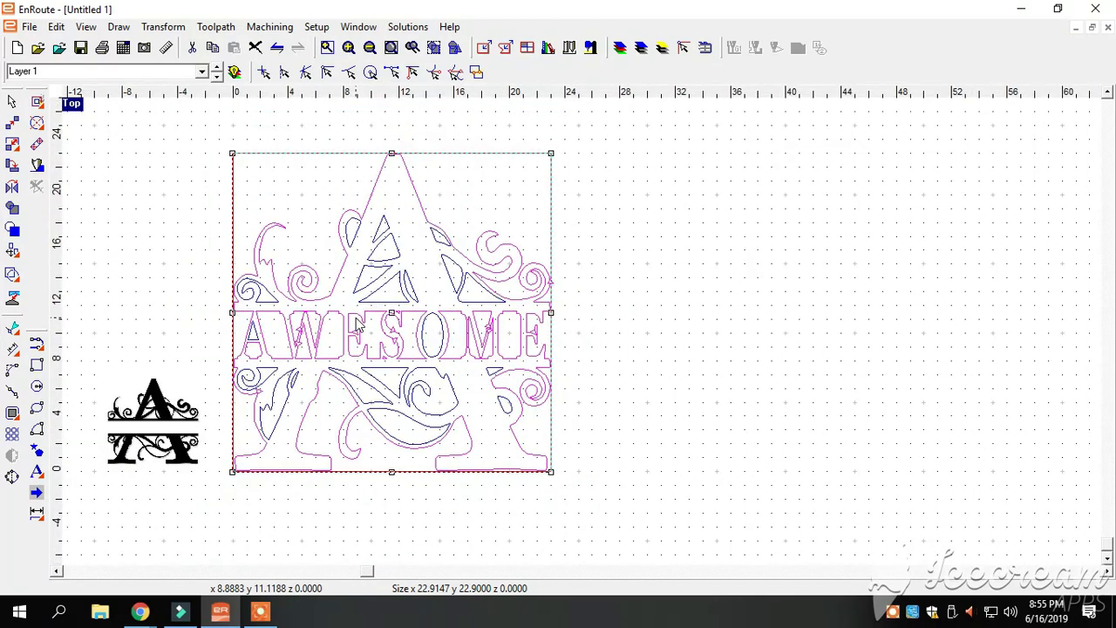
{"action": "left_click", "coordinate": [168, 32]}
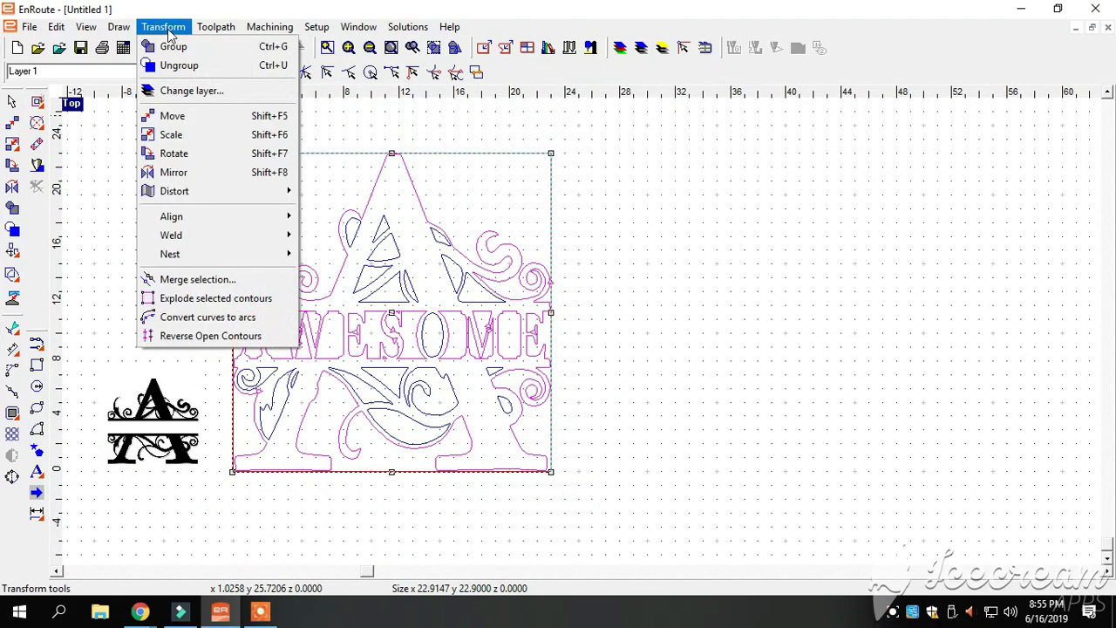
{"action": "left_click", "coordinate": [193, 280]}
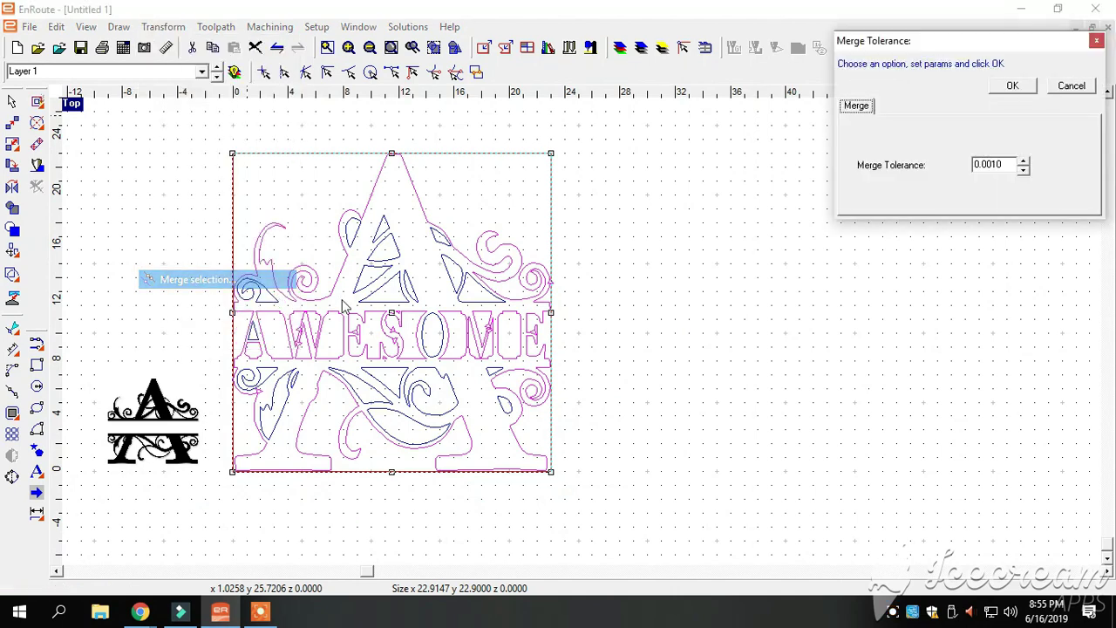
{"action": "left_click", "coordinate": [1018, 91]}
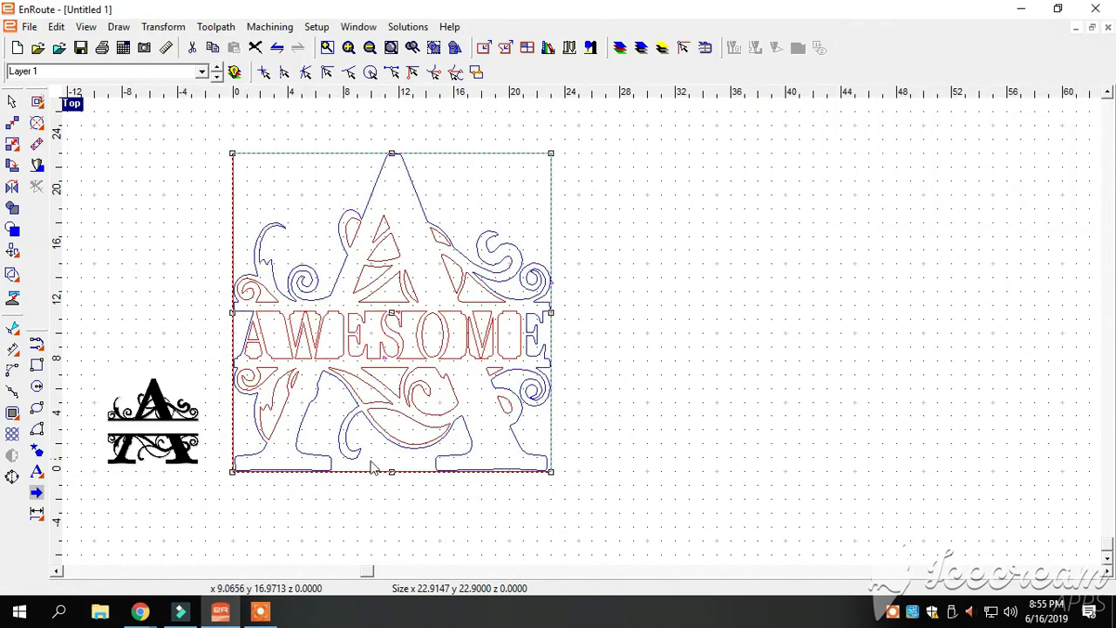
Ungroup the merged sign design and clear the selection.
{"action": "scroll", "coordinate": [362, 377], "scroll_direction": "up", "scroll_amount": 3}
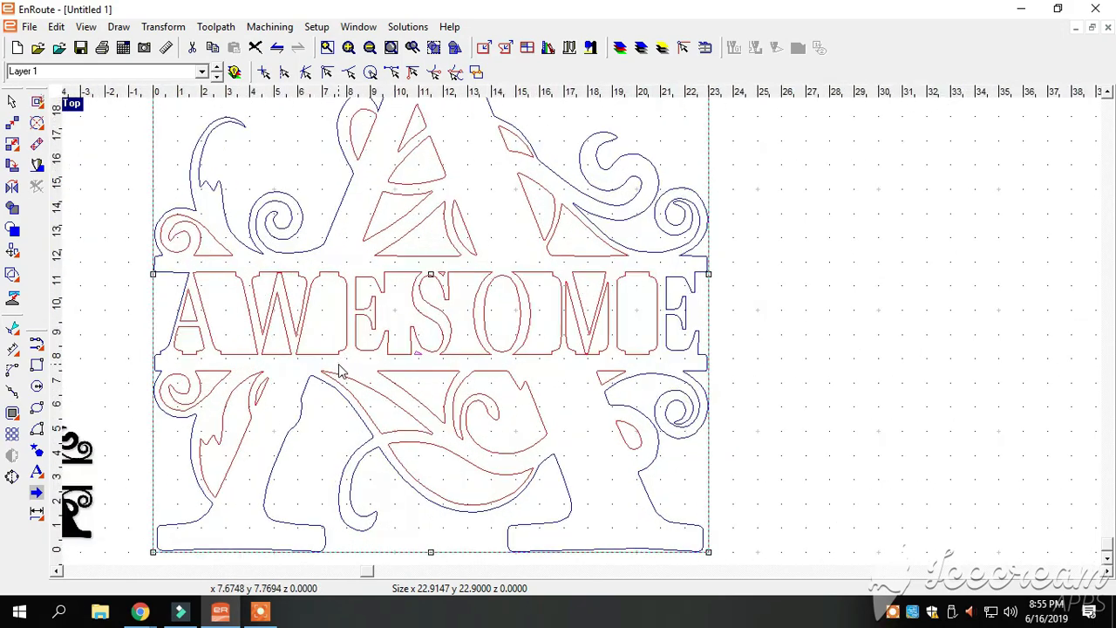
{"action": "scroll", "coordinate": [345, 361], "scroll_direction": "up", "scroll_amount": 2}
{"action": "scroll", "coordinate": [443, 373], "scroll_direction": "up", "scroll_amount": 2}
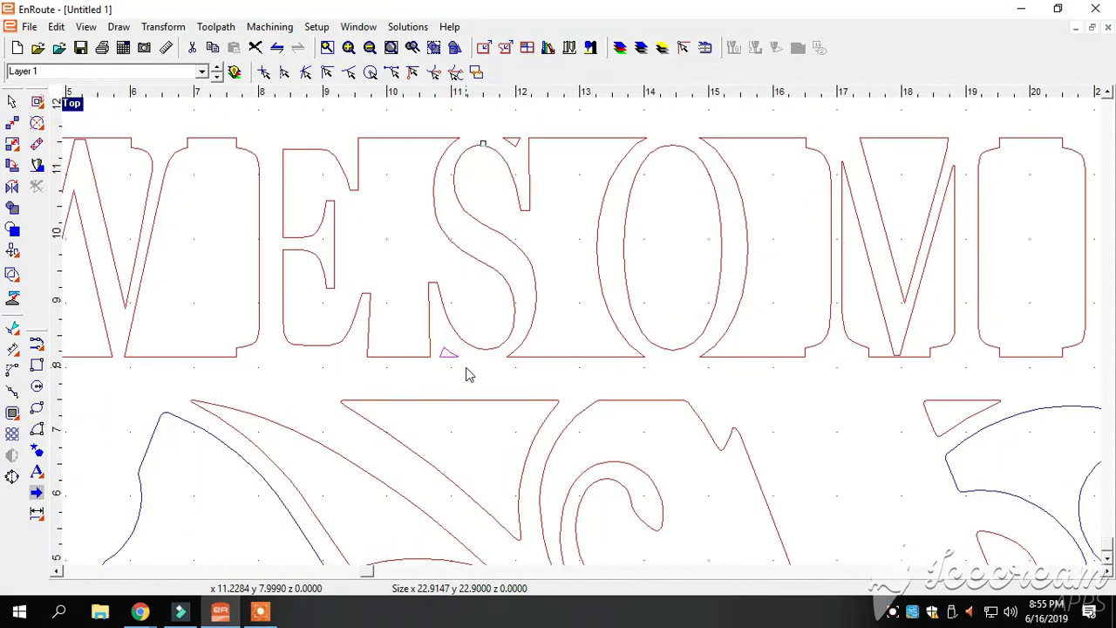
{"action": "left_click", "coordinate": [491, 320]}
{"action": "left_click", "coordinate": [447, 353]}
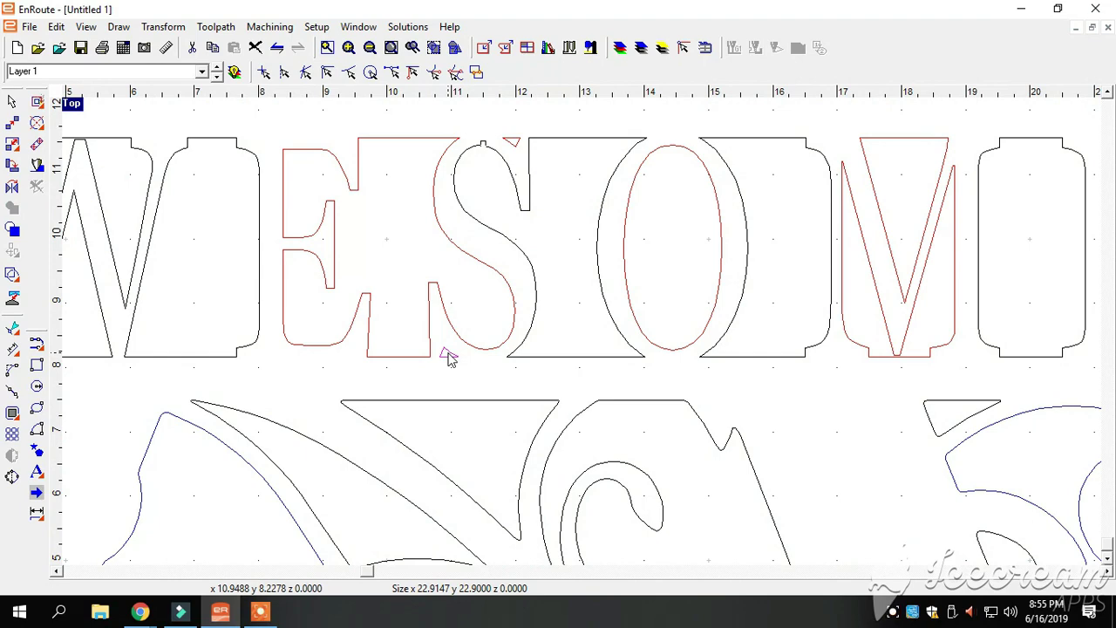
{"action": "scroll", "coordinate": [447, 354], "scroll_direction": "down", "scroll_amount": 3}
{"action": "left_click", "coordinate": [121, 27]}
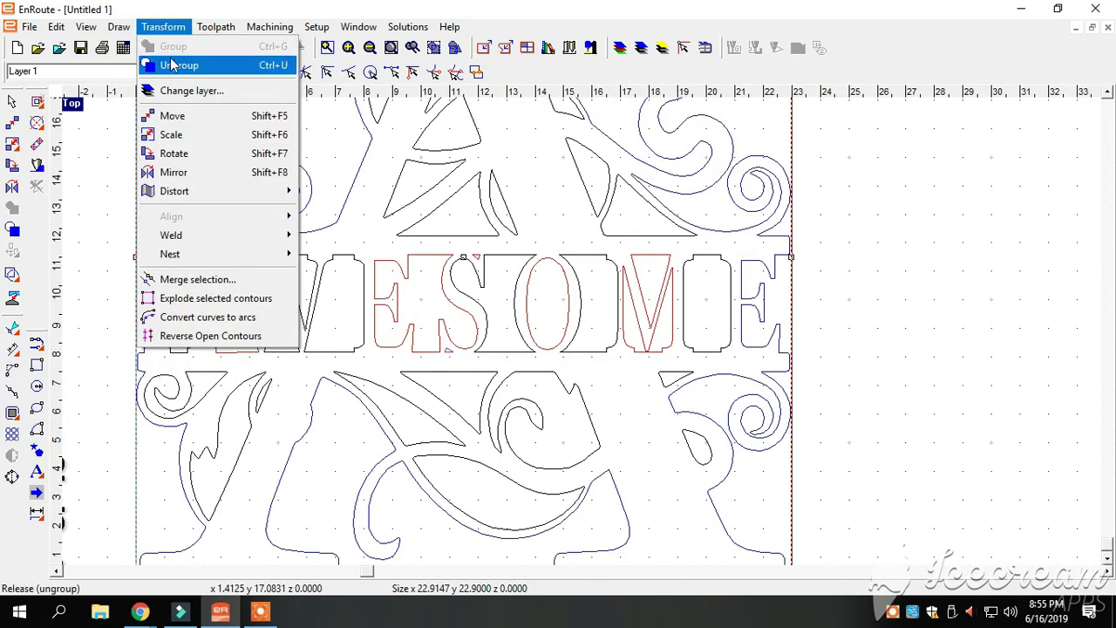
{"action": "left_click", "coordinate": [175, 66]}
{"action": "left_click", "coordinate": [548, 225]}
{"action": "scroll", "coordinate": [543, 253], "scroll_direction": "down", "scroll_amount": 2}
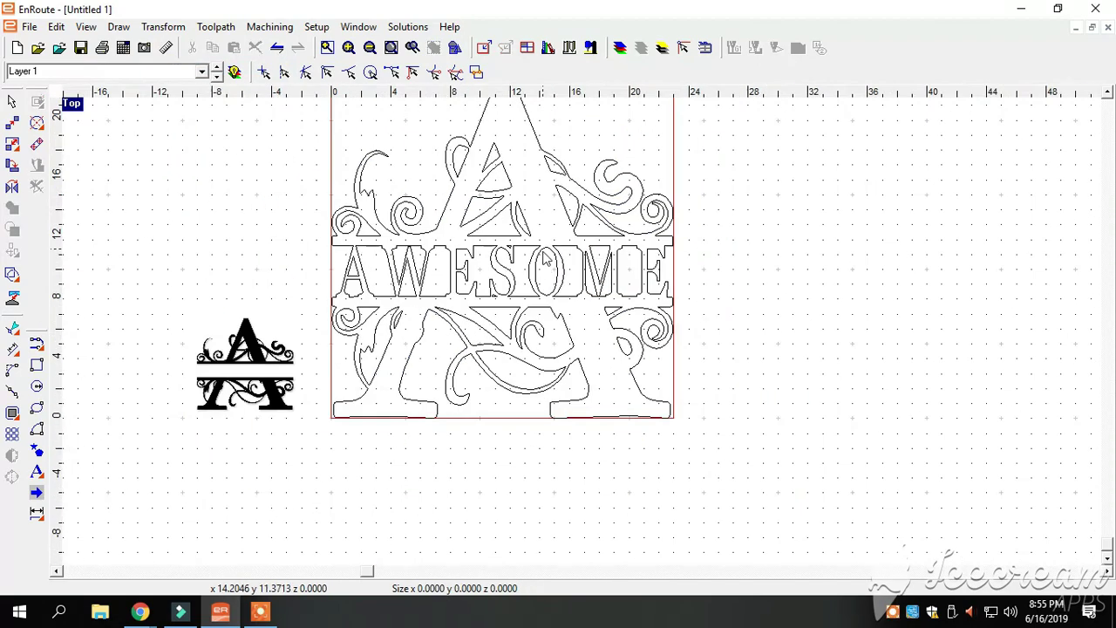
Ungroup the contour between the first E and the S from the small leftover triangles beside the S.
{"action": "scroll", "coordinate": [515, 233], "scroll_direction": "up", "scroll_amount": 3}
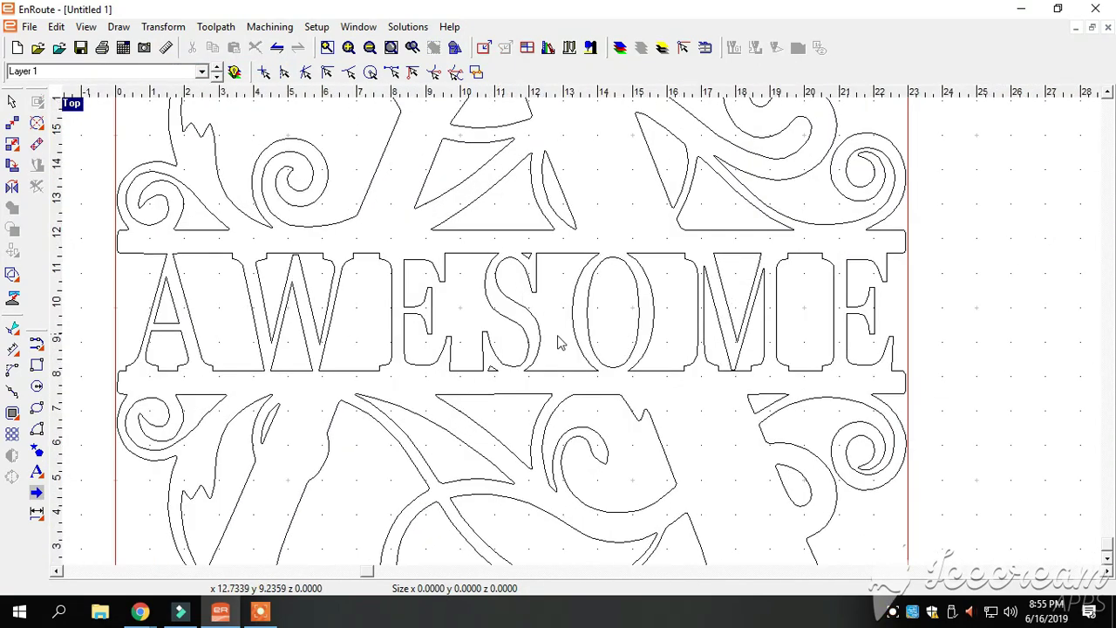
{"action": "scroll", "coordinate": [527, 259], "scroll_direction": "up", "scroll_amount": 2}
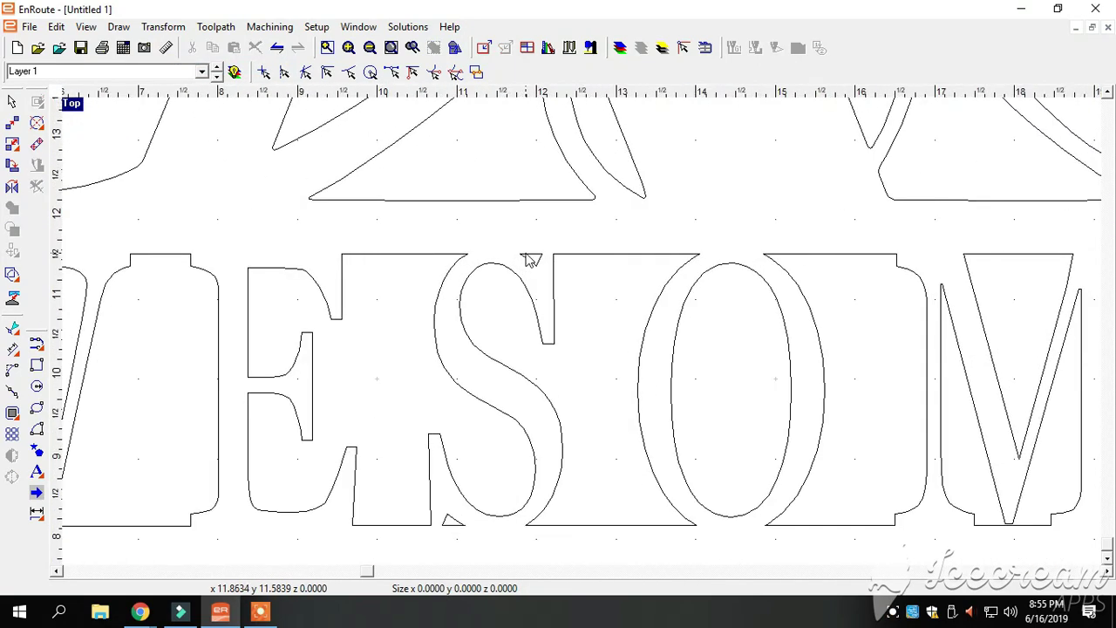
{"action": "left_click", "coordinate": [537, 269]}
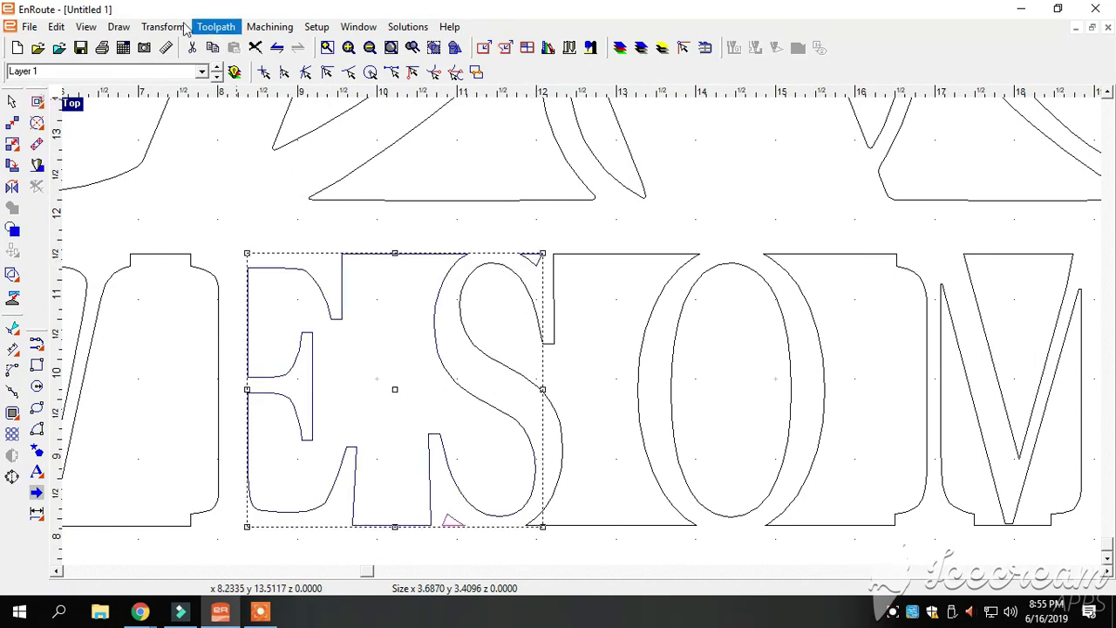
{"action": "left_click", "coordinate": [119, 26]}
{"action": "left_click", "coordinate": [163, 27]}
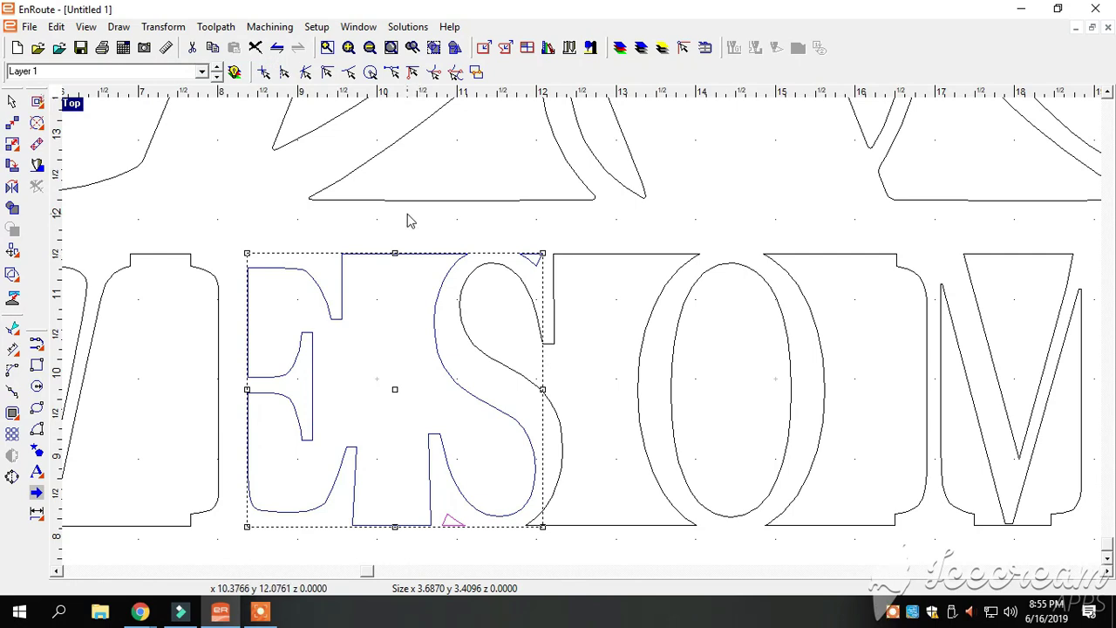
Delete the two small leftover triangles at the lower and upper serifs of the S.
{"action": "left_click_drag", "start_coordinate": [521, 247], "coordinate": [531, 260]}
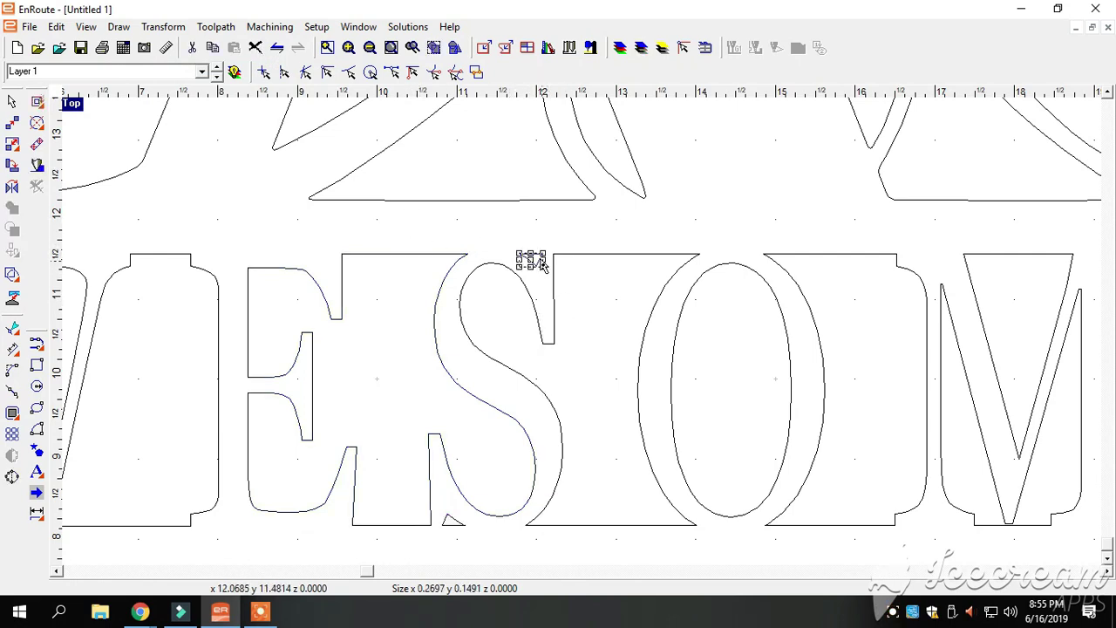
{"action": "left_click", "coordinate": [544, 262]}
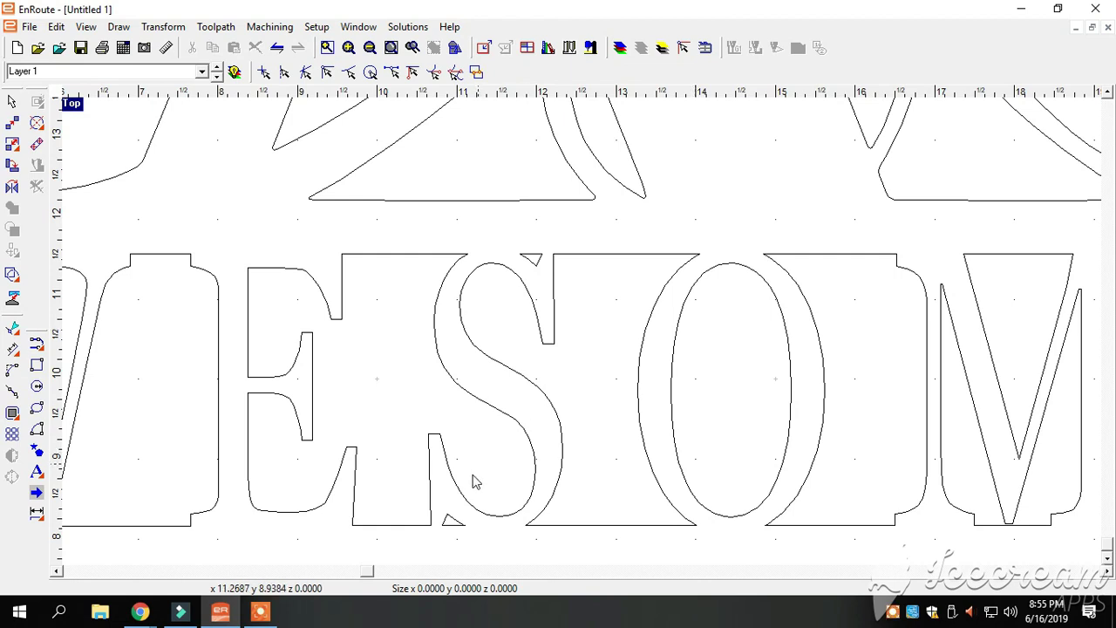
{"action": "left_click", "coordinate": [454, 519]}
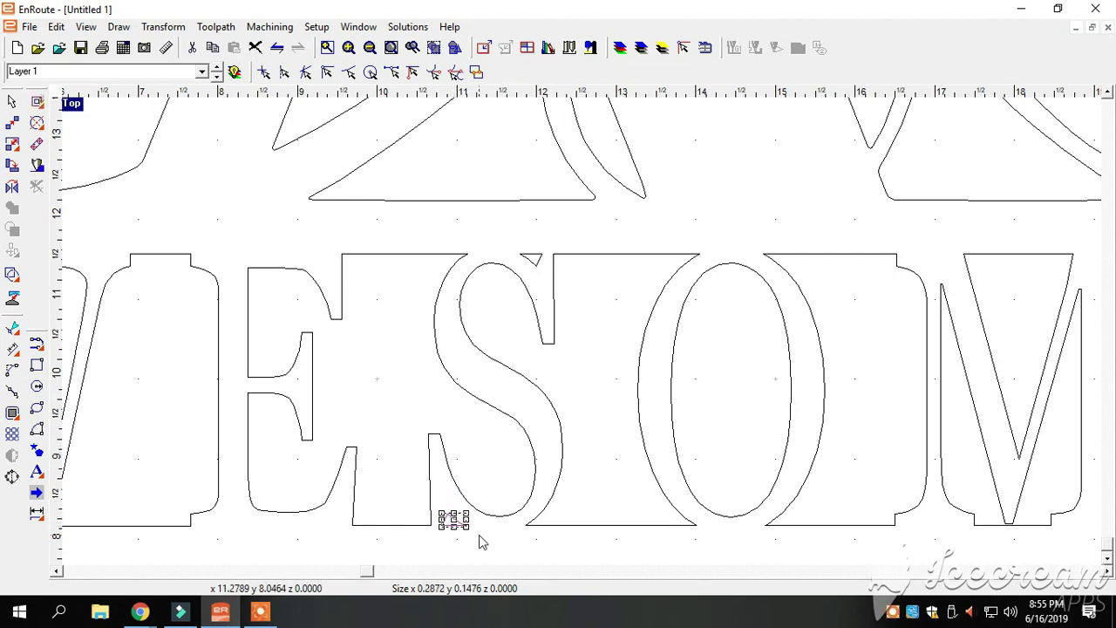
{"action": "key", "text": "Delete"}
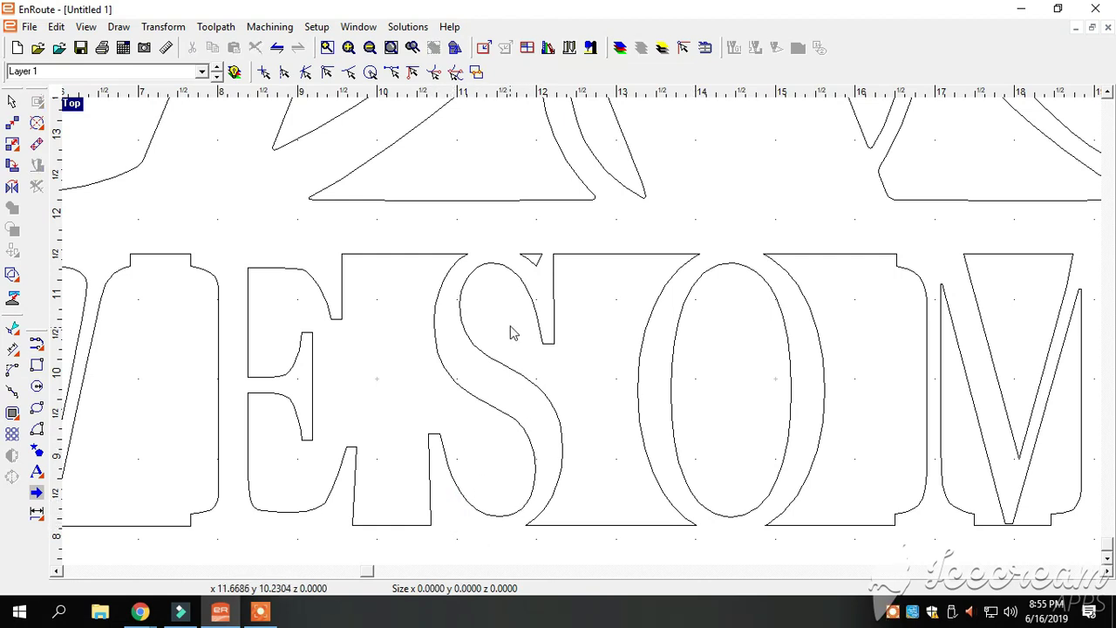
{"action": "left_click", "coordinate": [538, 266]}
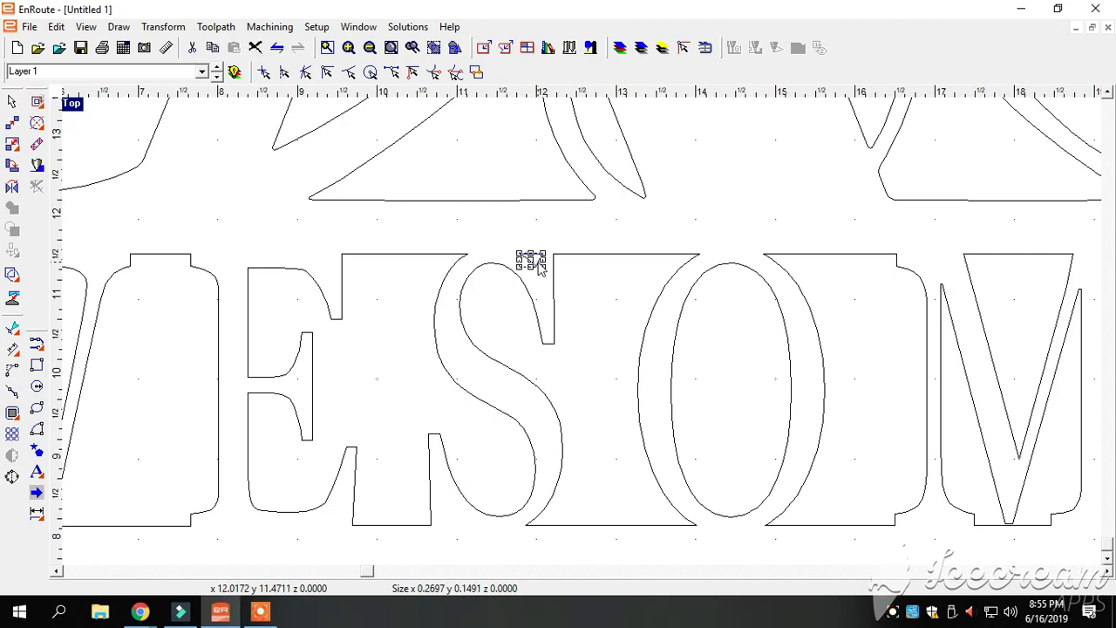
{"action": "key", "text": "Delete"}
Examine how the AWESOME letters meet the bars, especially the W's middle peak and the M's lower point.
{"action": "scroll", "coordinate": [349, 319], "scroll_direction": "down", "scroll_amount": 4}
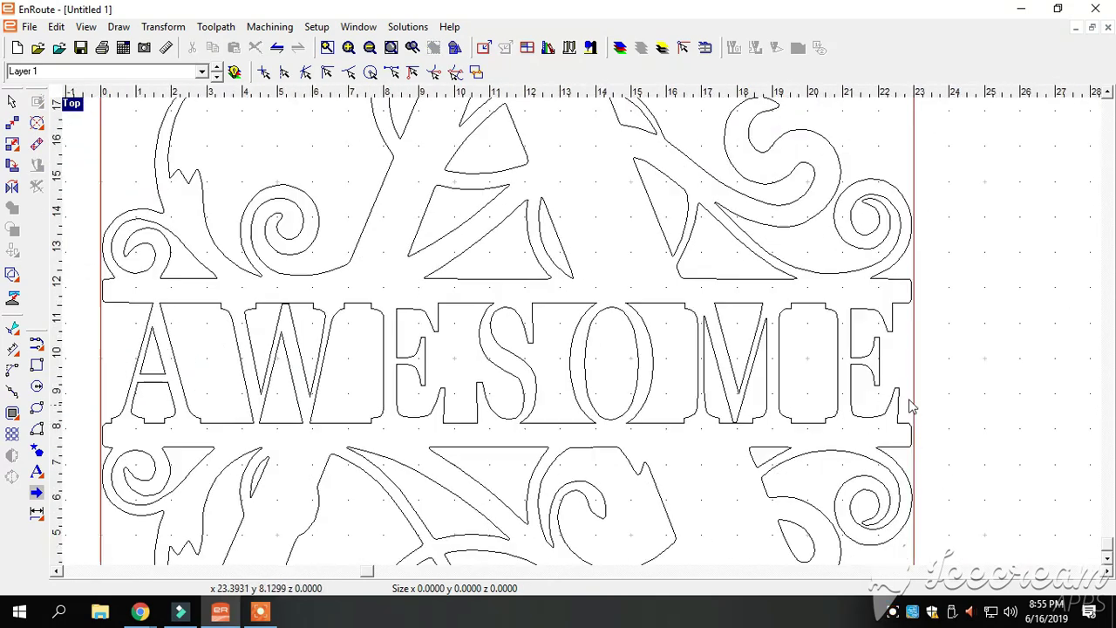
{"action": "scroll", "coordinate": [911, 405], "scroll_direction": "down", "scroll_amount": 1}
{"action": "scroll", "coordinate": [454, 394], "scroll_direction": "up", "scroll_amount": 2}
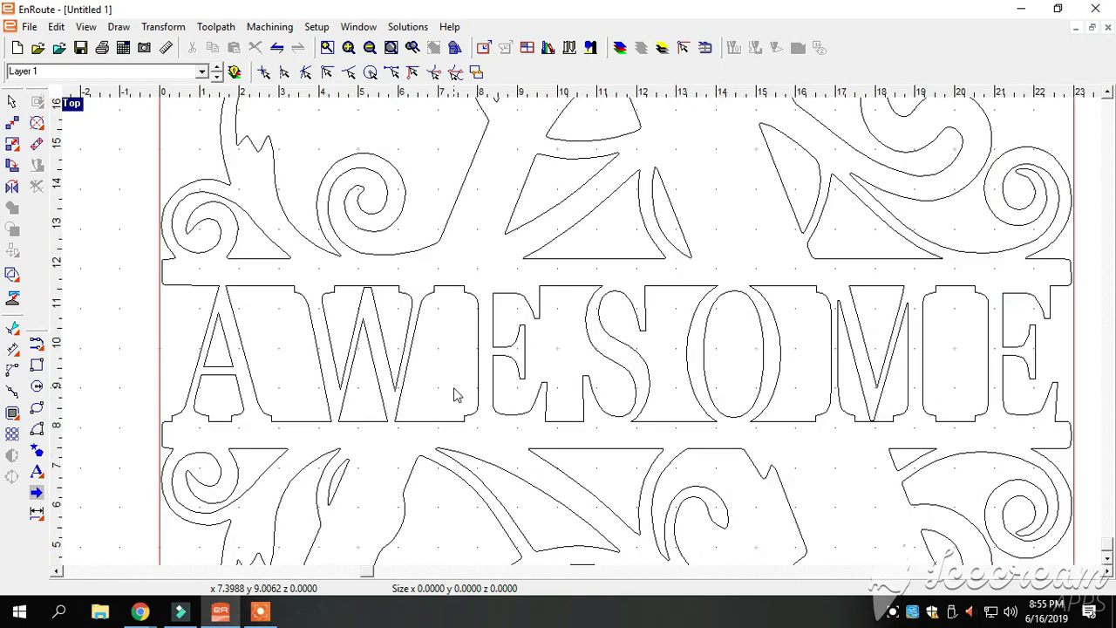
{"action": "scroll", "coordinate": [455, 394], "scroll_direction": "down", "scroll_amount": 2}
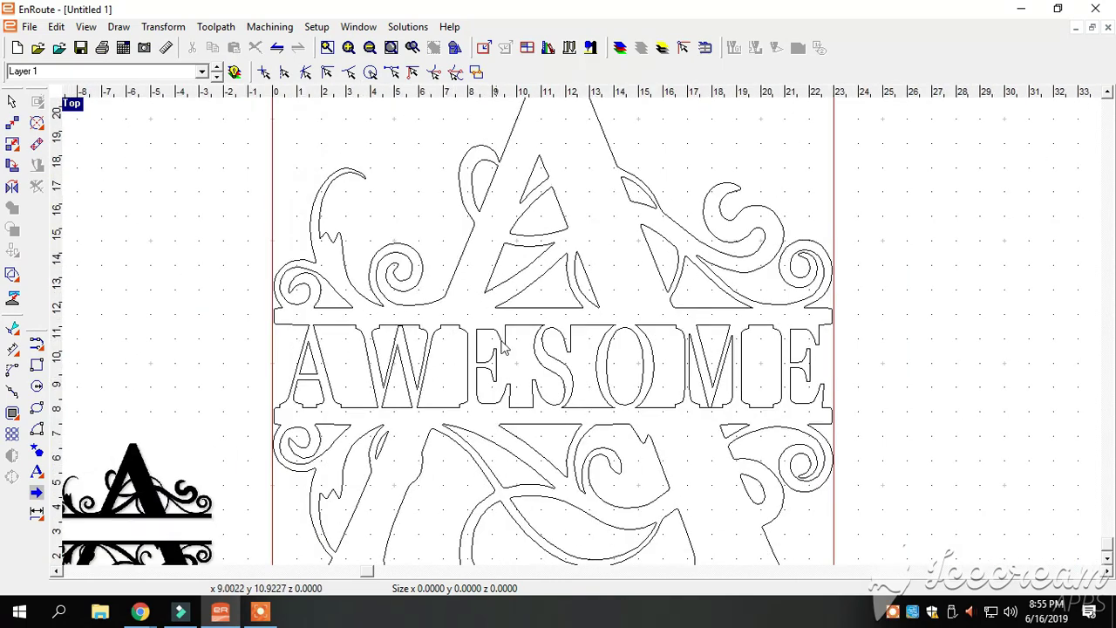
{"action": "scroll", "coordinate": [503, 347], "scroll_direction": "up", "scroll_amount": 3}
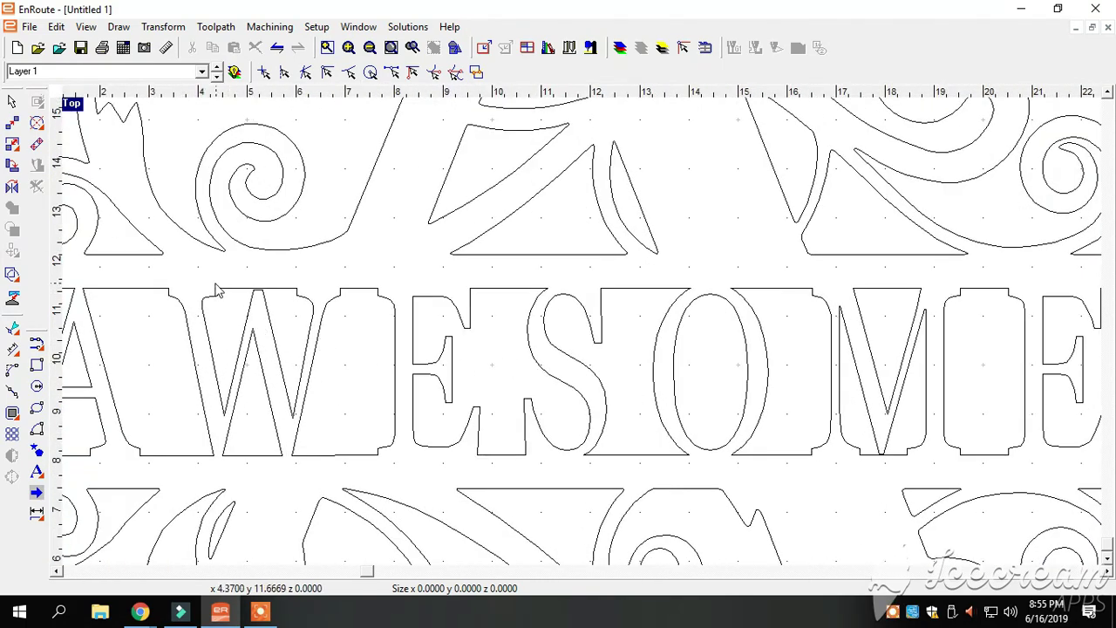
{"action": "scroll", "coordinate": [214, 291], "scroll_direction": "up", "scroll_amount": 5}
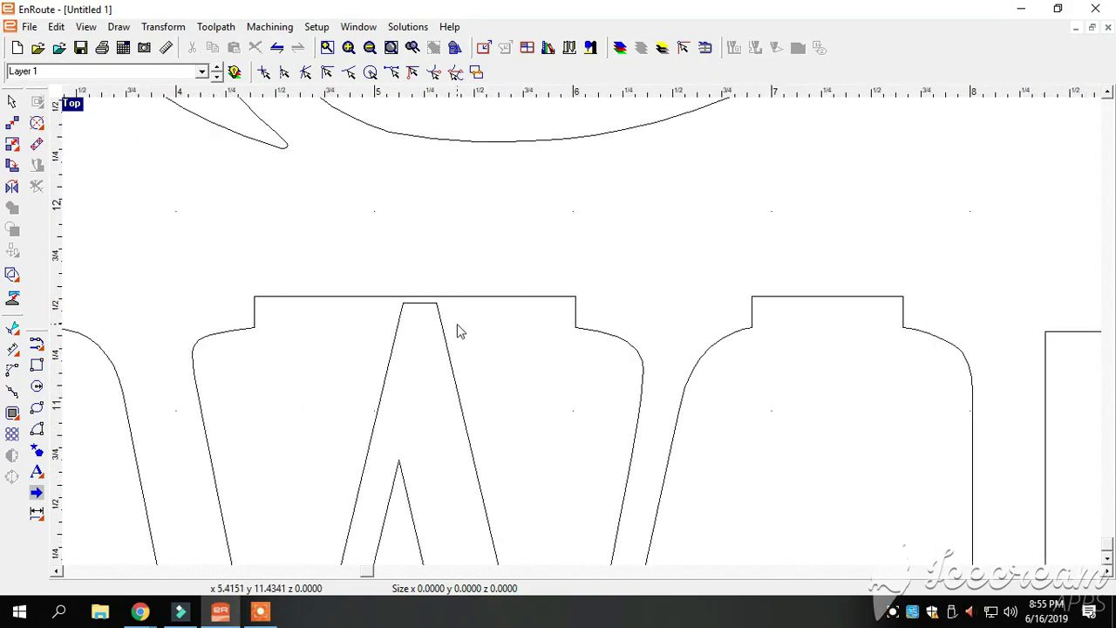
{"action": "scroll", "coordinate": [198, 292], "scroll_direction": "down", "scroll_amount": 5}
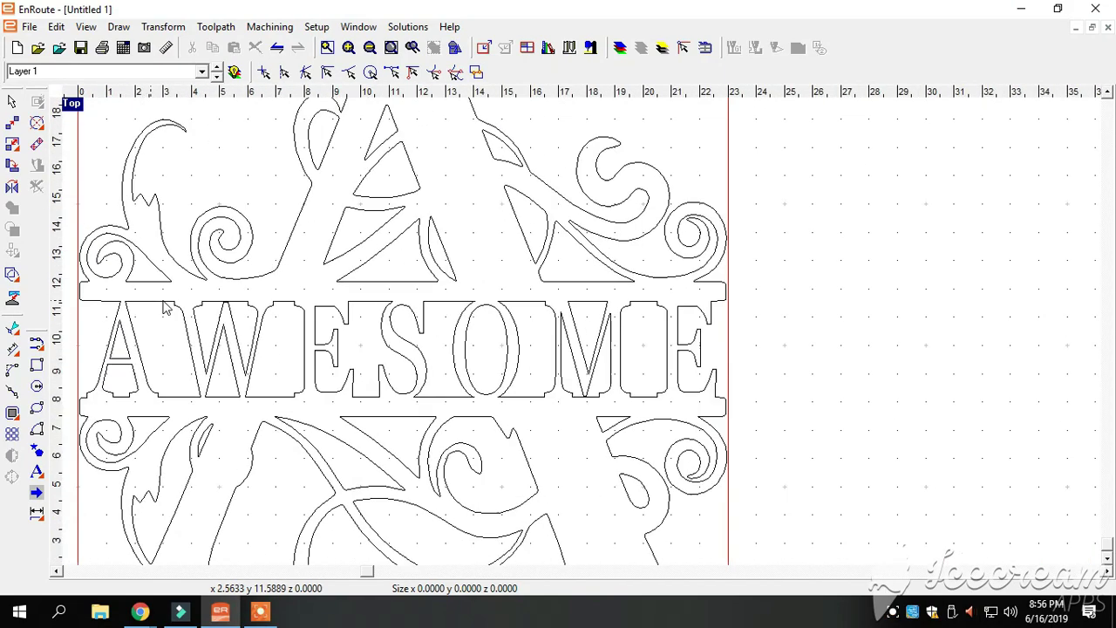
{"action": "scroll", "coordinate": [619, 379], "scroll_direction": "up", "scroll_amount": 6}
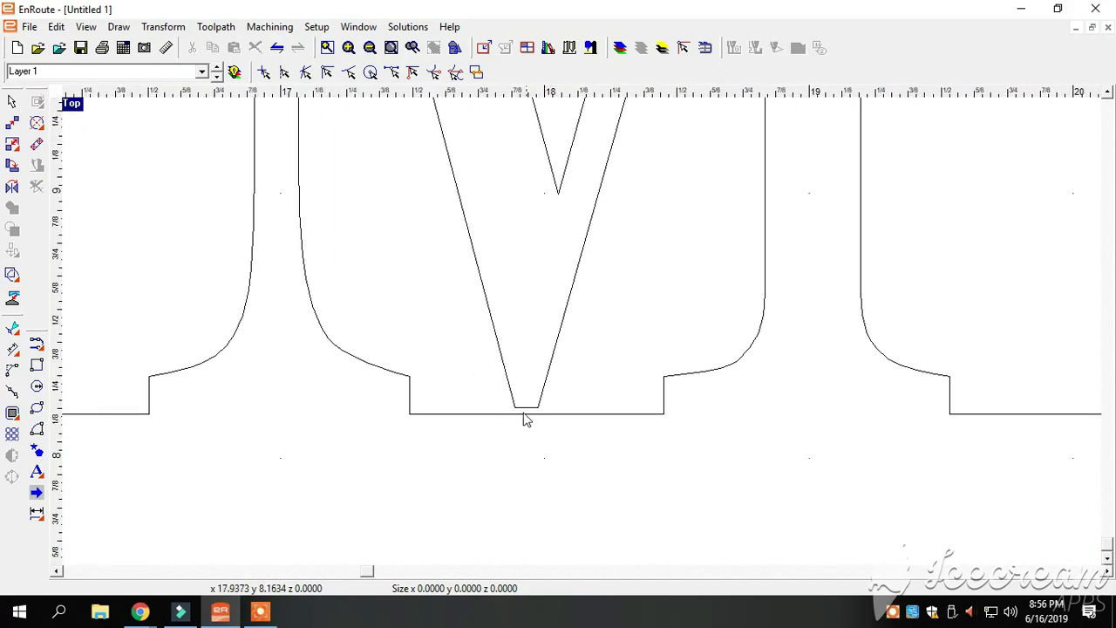
{"action": "scroll", "coordinate": [524, 408], "scroll_direction": "up", "scroll_amount": 1}
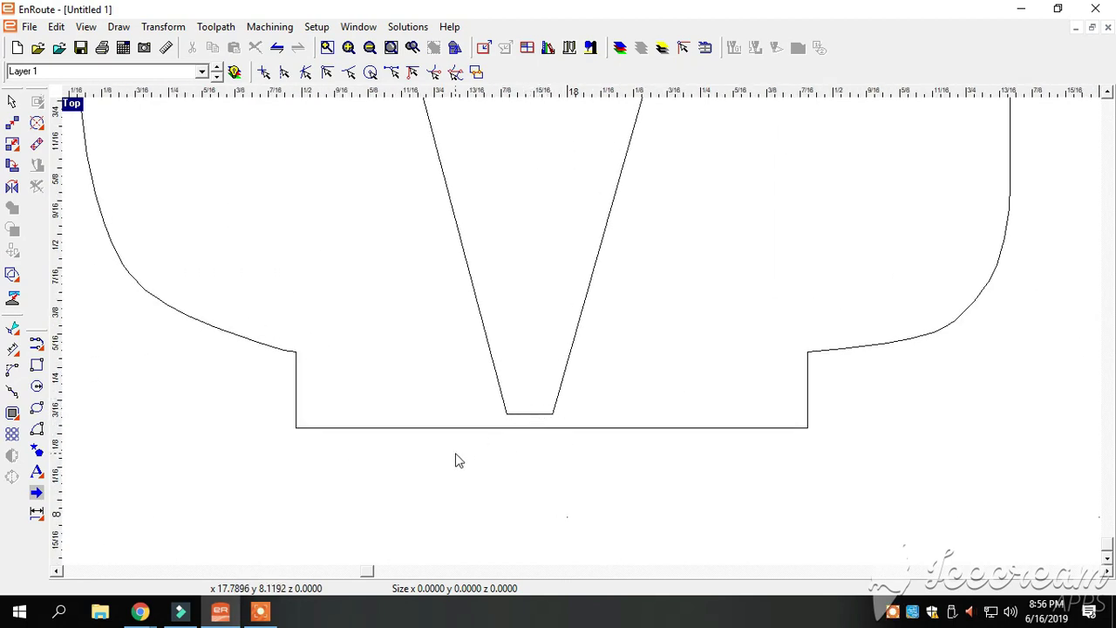
{"action": "scroll", "coordinate": [469, 425], "scroll_direction": "down", "scroll_amount": 1}
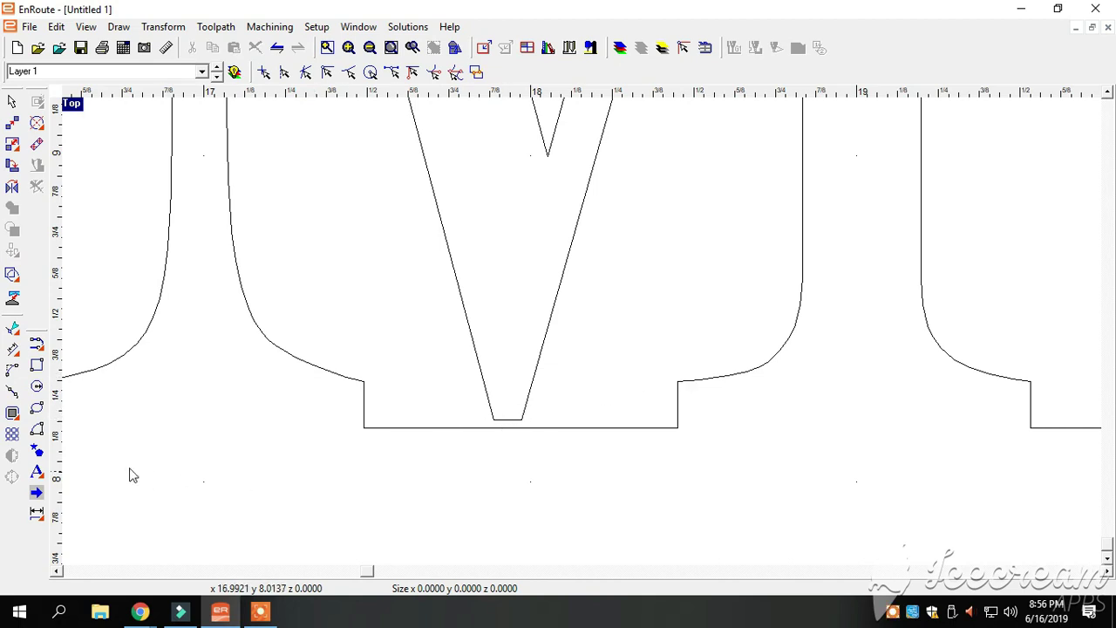
Draw a narrow upright rectangle bridging the M's lower point and the bar edge, with its lower corner at about X 17.94, Y 8.12.
{"action": "left_click", "coordinate": [36, 364]}
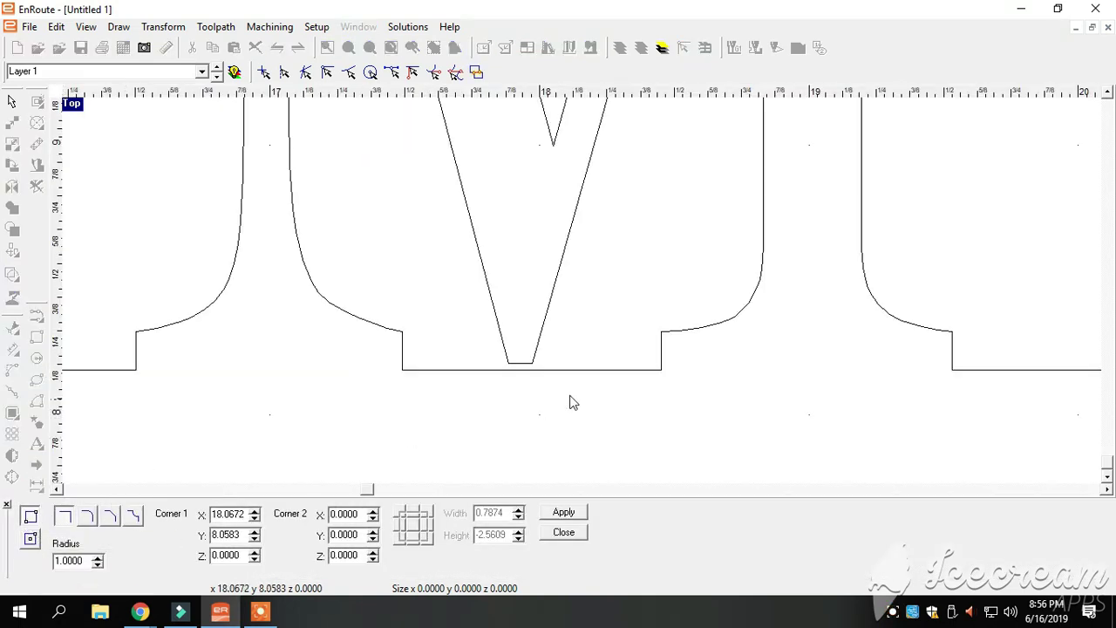
{"action": "left_click_drag", "start_coordinate": [515, 357], "coordinate": [526, 390]}
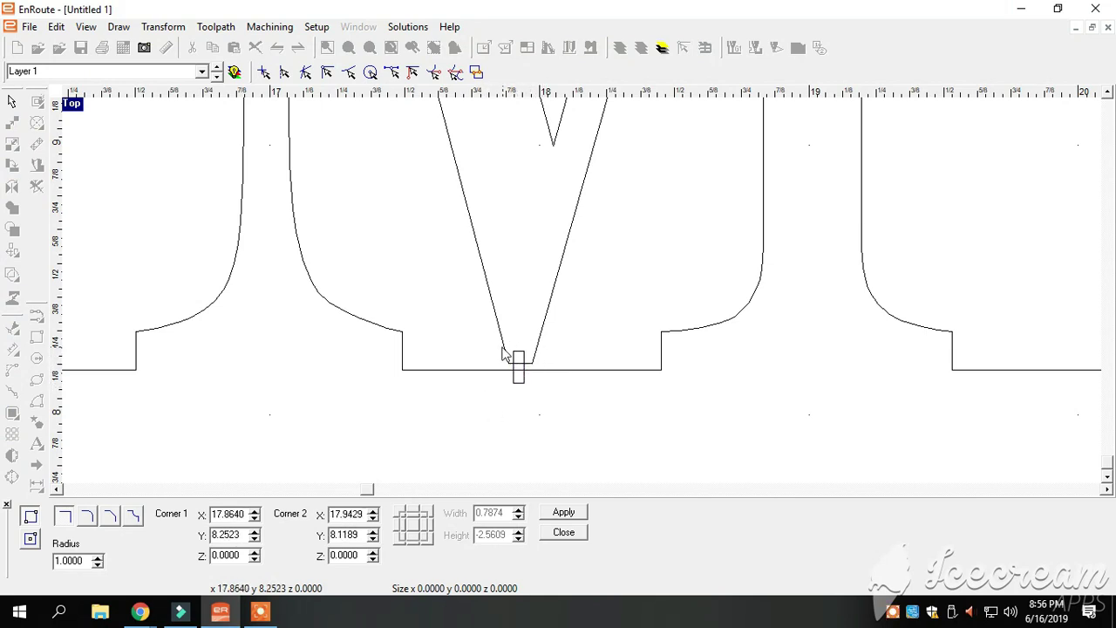
{"action": "scroll", "coordinate": [689, 447], "scroll_direction": "down", "scroll_amount": 3}
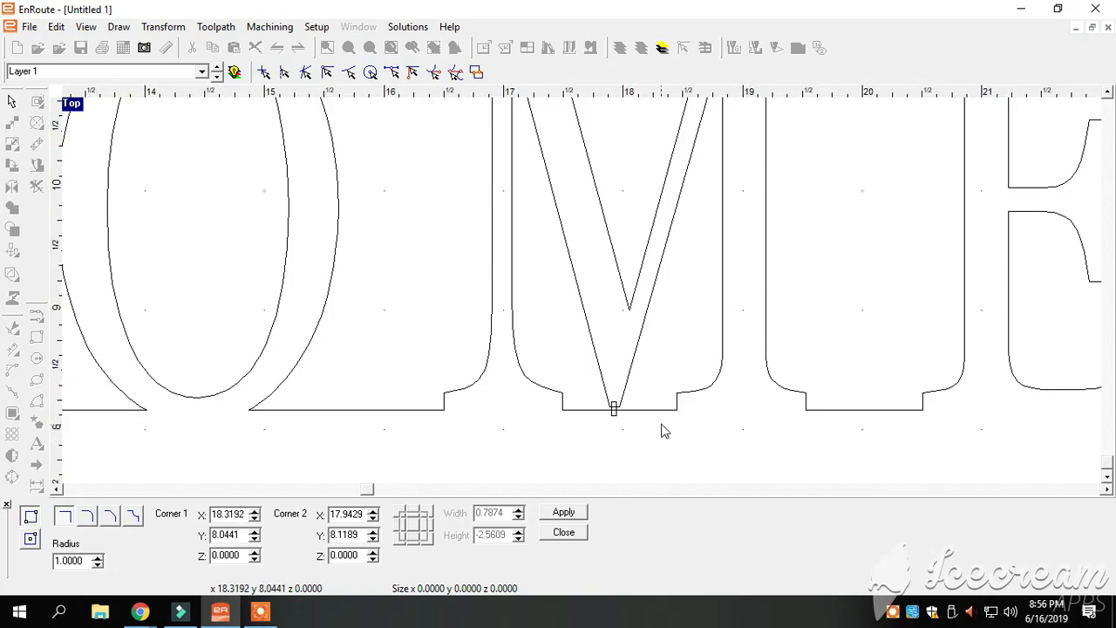
{"action": "scroll", "coordinate": [663, 428], "scroll_direction": "down", "scroll_amount": 6}
{"action": "scroll", "coordinate": [440, 331], "scroll_direction": "up", "scroll_amount": 8}
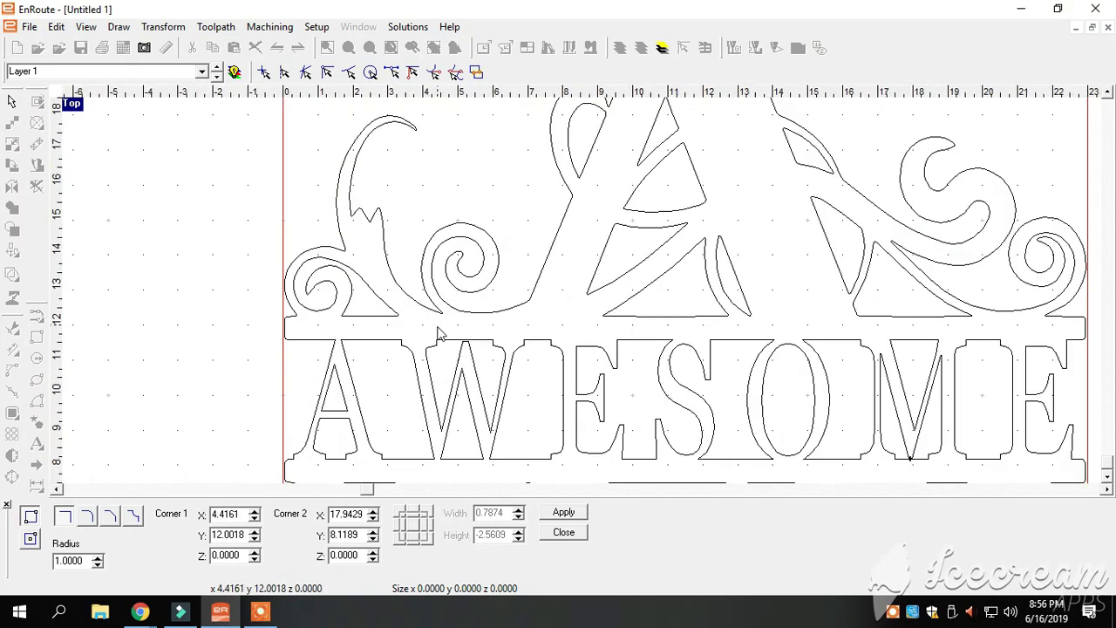
Draw a narrow upright rectangle bridging the W's middle peak and the bar edge, with its lower corner at about X 5.26, Y 11.49.
{"action": "left_click_drag", "start_coordinate": [512, 338], "coordinate": [532, 375]}
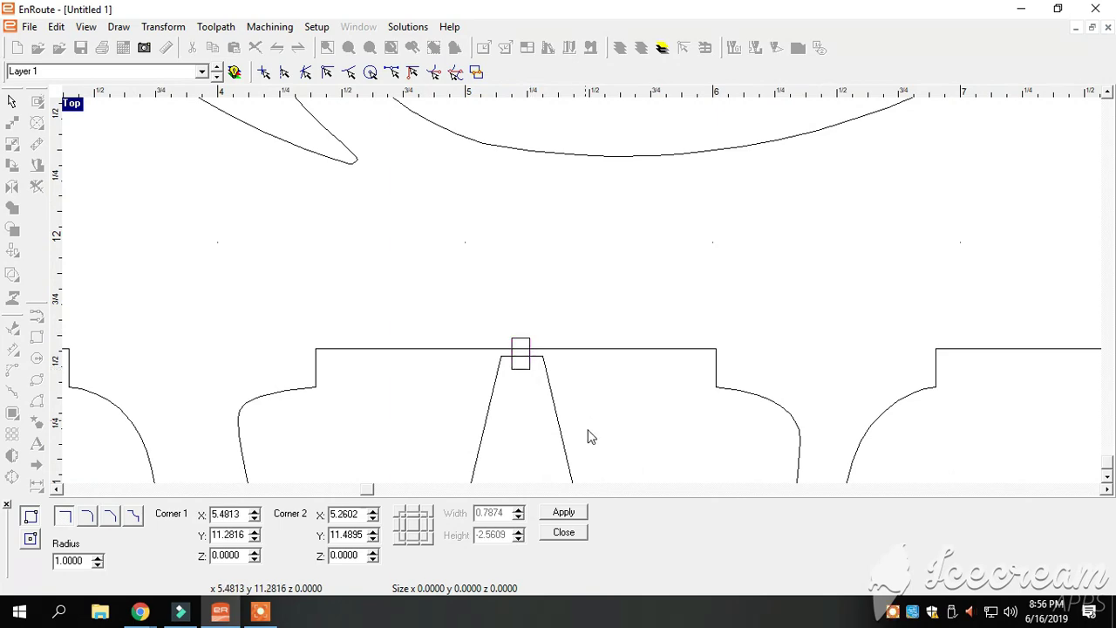
{"action": "left_click", "coordinate": [565, 533]}
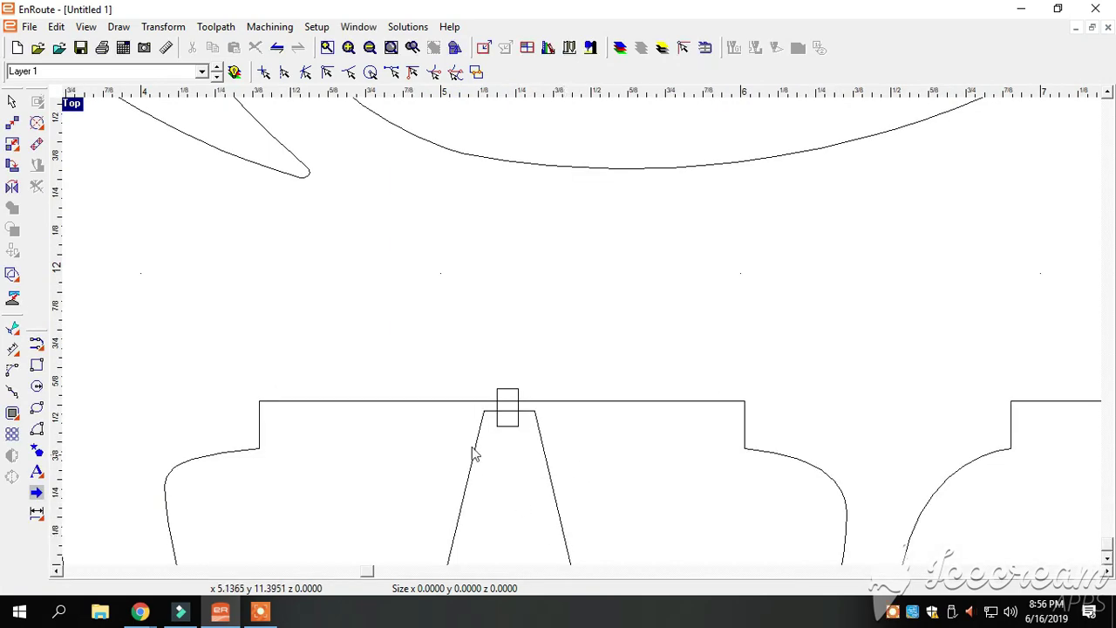
{"action": "scroll", "coordinate": [473, 453], "scroll_direction": "down", "scroll_amount": 4}
{"action": "scroll", "coordinate": [375, 340], "scroll_direction": "down", "scroll_amount": 1}
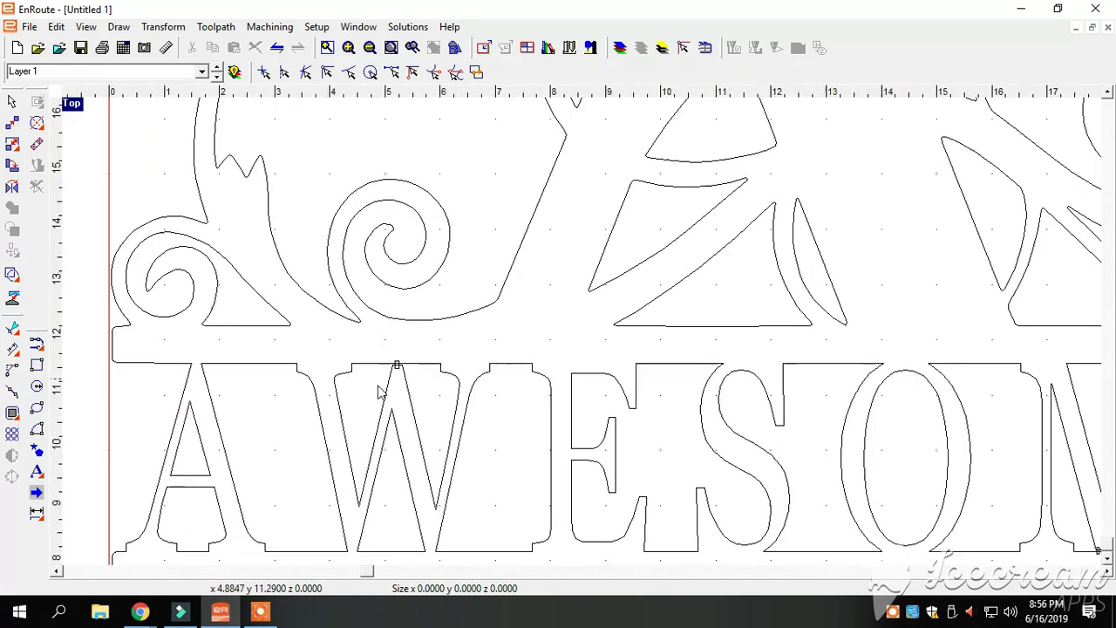
Trim by boundaries the rectangle ends and crossing segments at the W's middle peak, opening the letter into the upper bar.
{"action": "scroll", "coordinate": [388, 371], "scroll_direction": "up", "scroll_amount": 3}
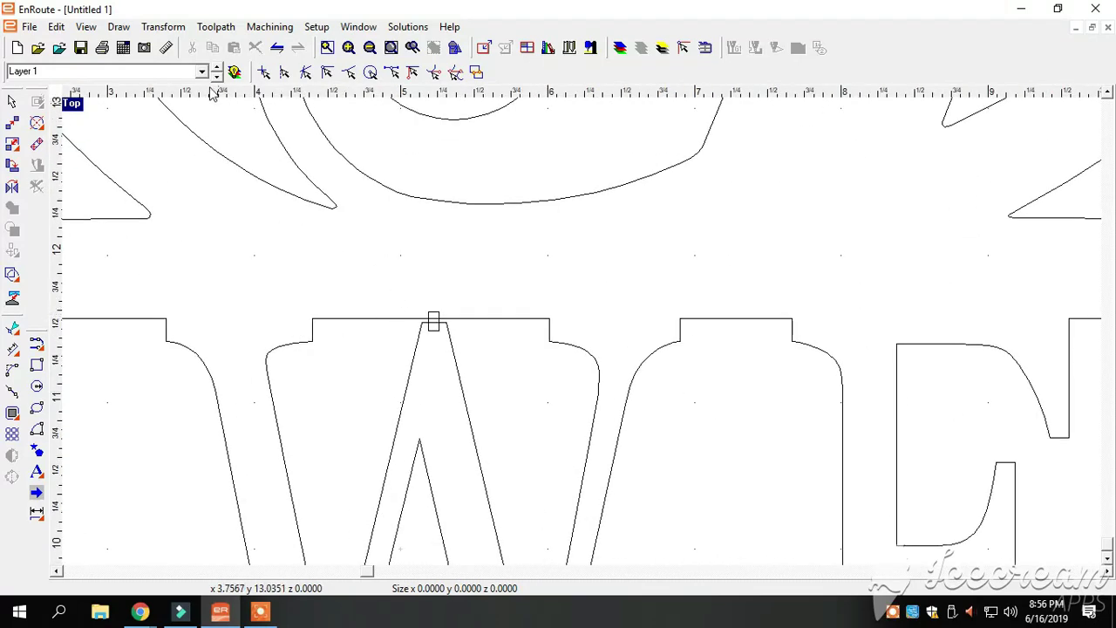
{"action": "left_click", "coordinate": [119, 26]}
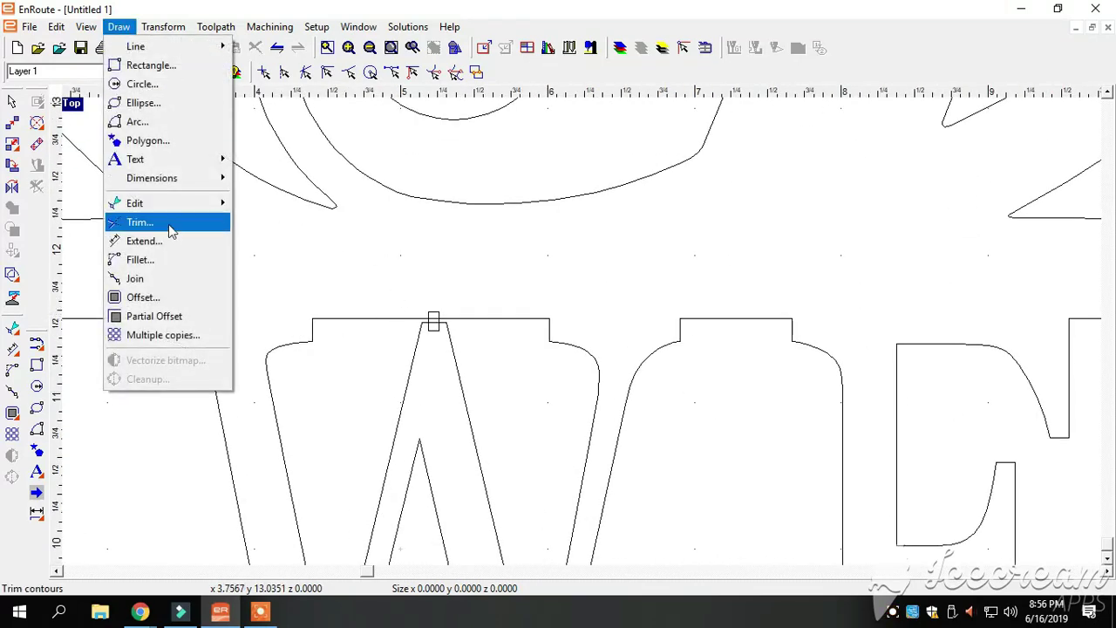
{"action": "left_click", "coordinate": [140, 222]}
{"action": "scroll", "coordinate": [456, 292], "scroll_direction": "up", "scroll_amount": 4}
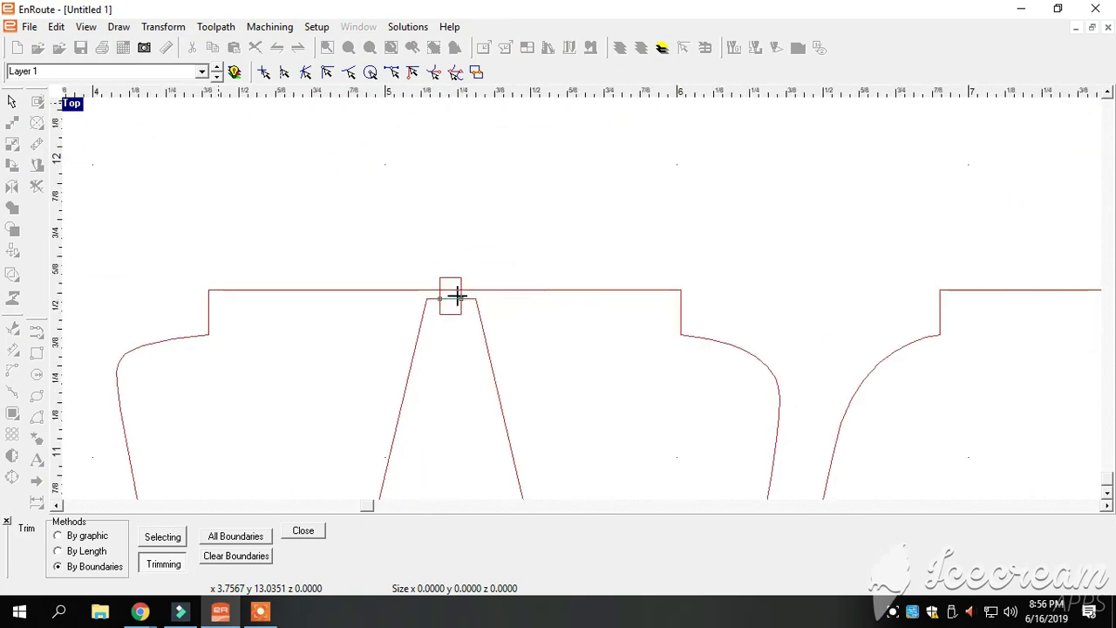
{"action": "left_click", "coordinate": [443, 354]}
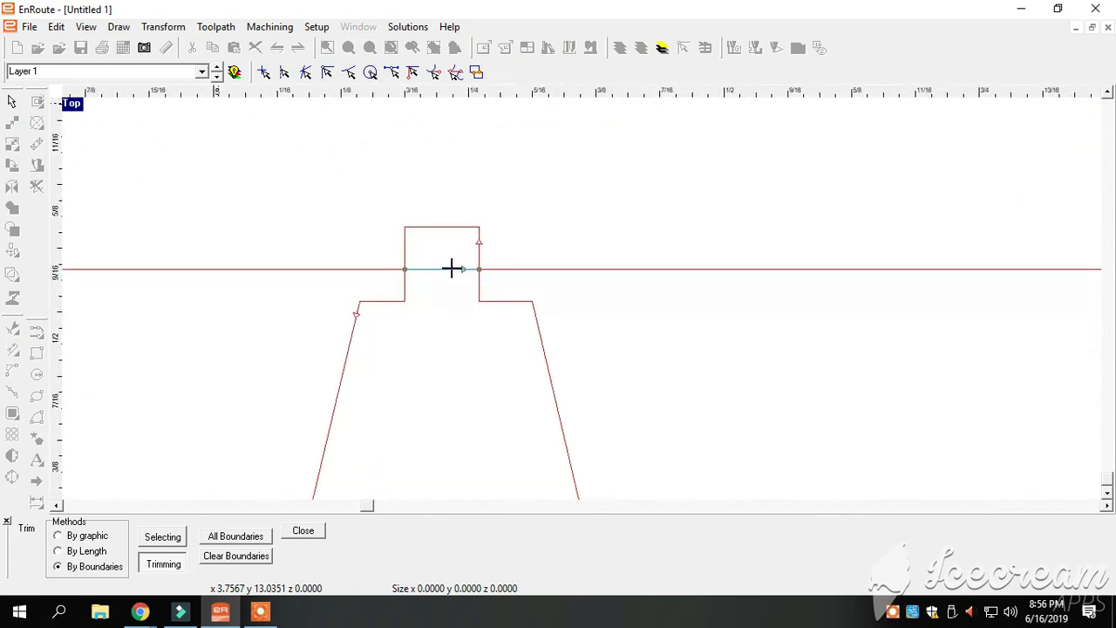
{"action": "left_click", "coordinate": [451, 269]}
{"action": "scroll", "coordinate": [333, 312], "scroll_direction": "down", "scroll_amount": 5}
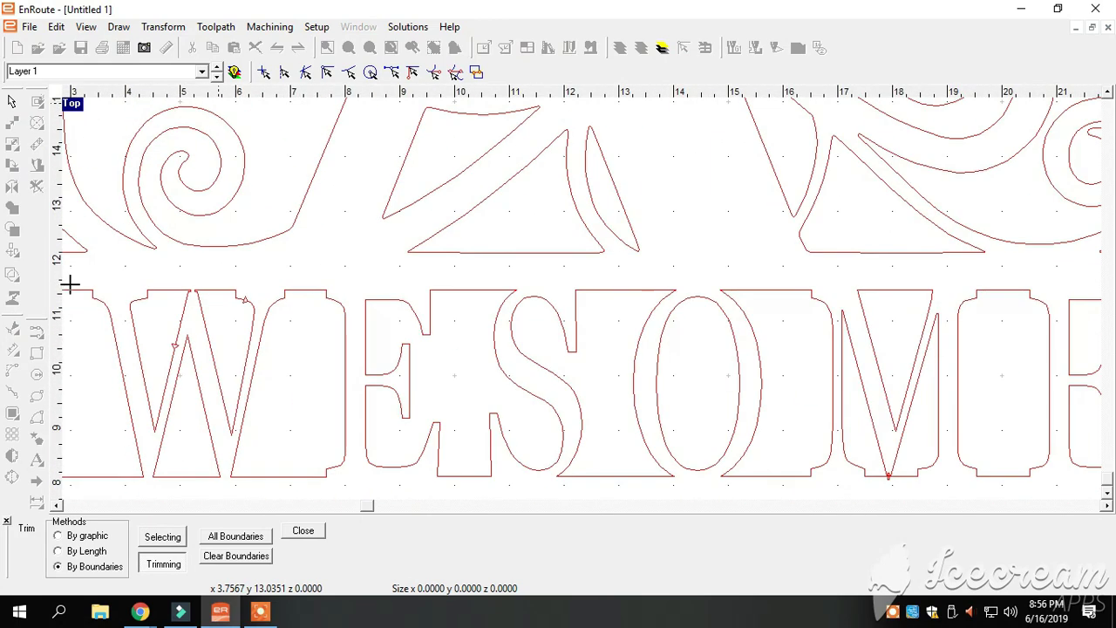
Trim the rectangle ends and crossing segments at the M's lower point, opening the letter into the lower bar.
{"action": "scroll", "coordinate": [722, 386], "scroll_direction": "down", "scroll_amount": 2}
{"action": "scroll", "coordinate": [787, 450], "scroll_direction": "up", "scroll_amount": 6}
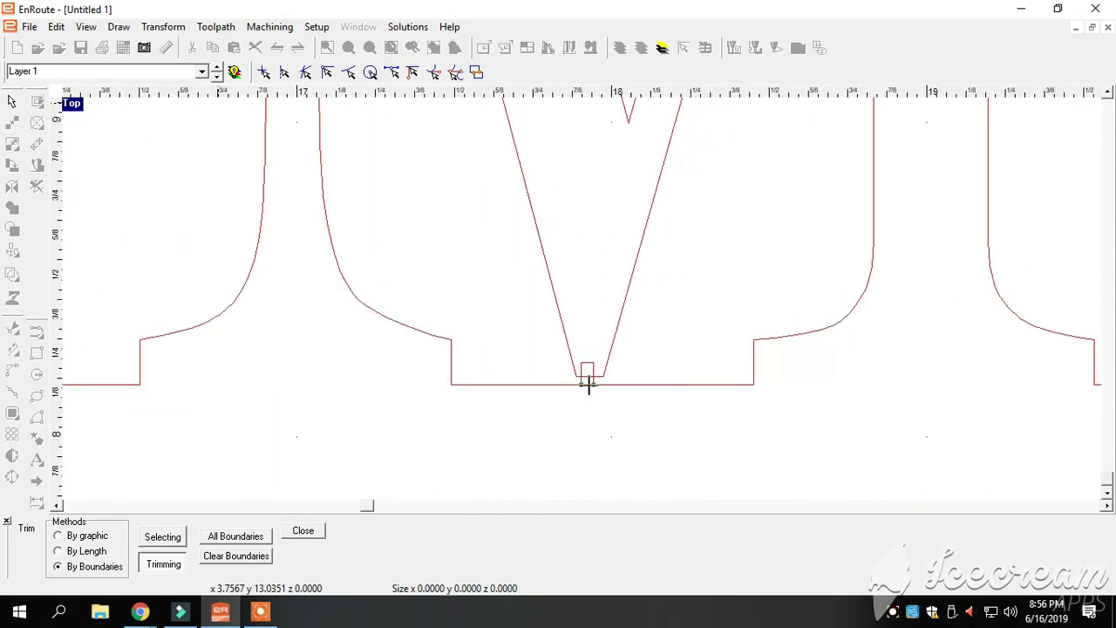
{"action": "scroll", "coordinate": [584, 361], "scroll_direction": "down", "scroll_amount": 3}
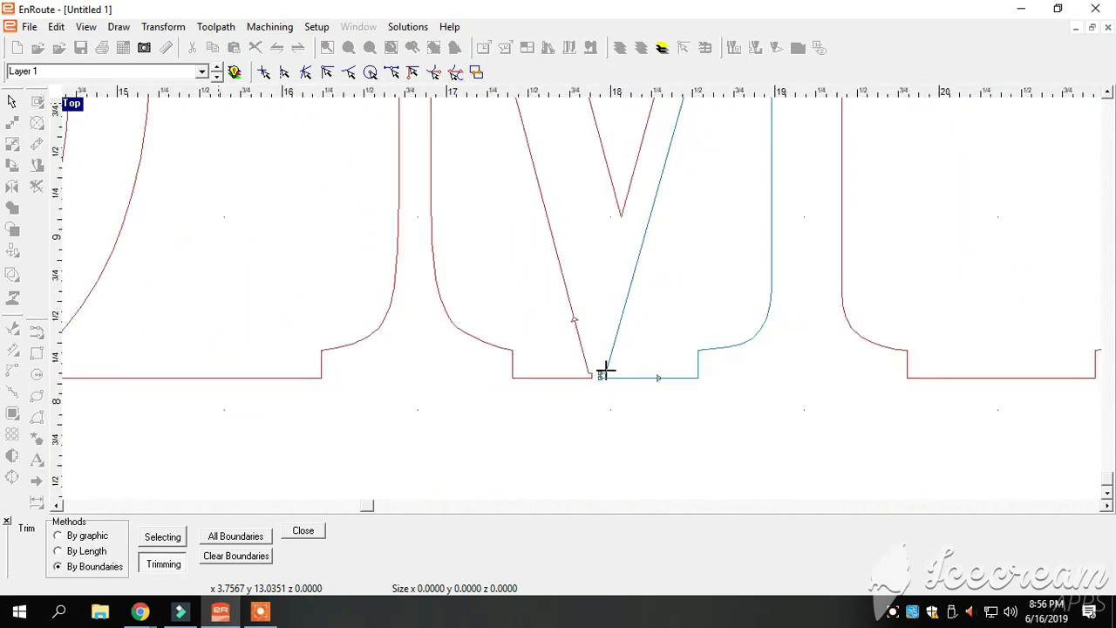
{"action": "left_click", "coordinate": [302, 530]}
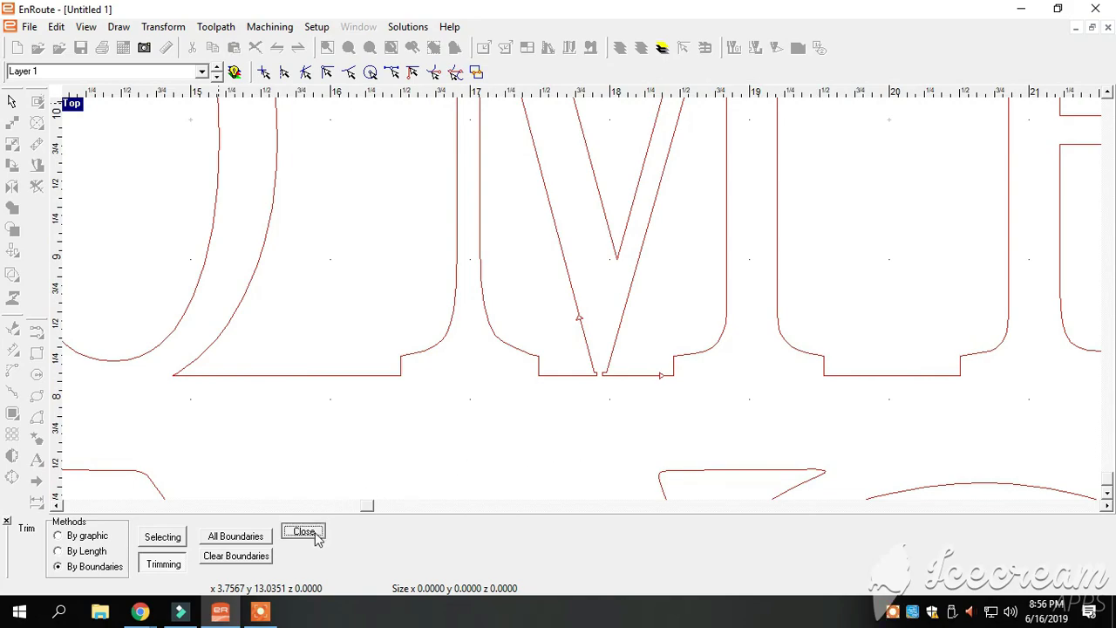
Select the whole monogram design and merge its trimmed contours with a merge tolerance of 0.0010.
{"action": "scroll", "coordinate": [498, 455], "scroll_direction": "down", "scroll_amount": 6}
{"action": "scroll", "coordinate": [582, 353], "scroll_direction": "down", "scroll_amount": 1}
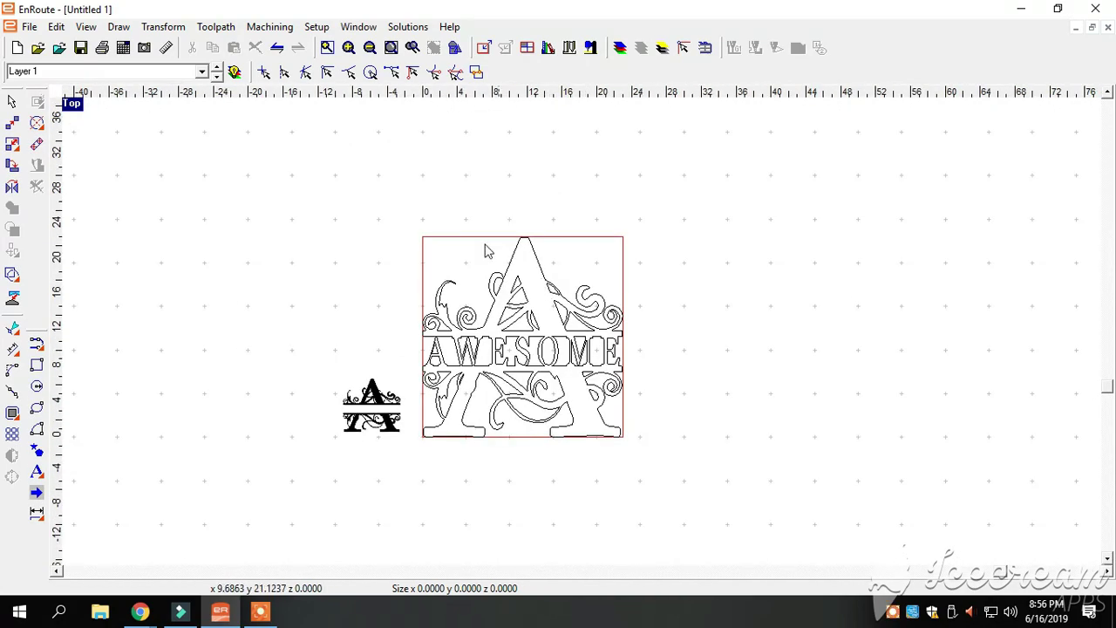
{"action": "left_click_drag", "start_coordinate": [419, 230], "coordinate": [682, 416]}
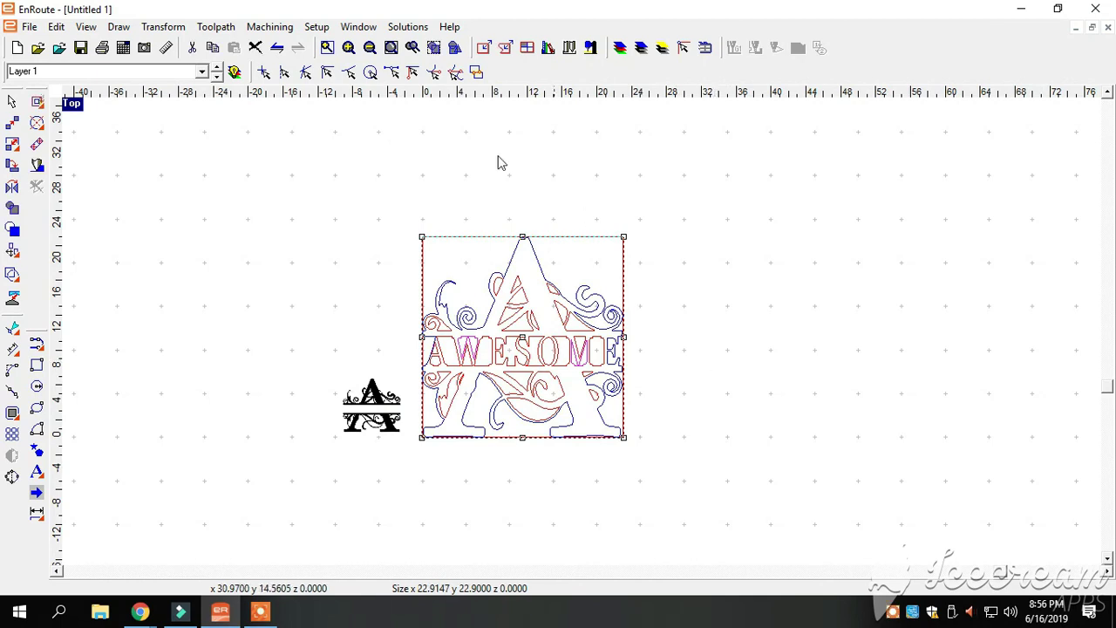
{"action": "left_click", "coordinate": [163, 26]}
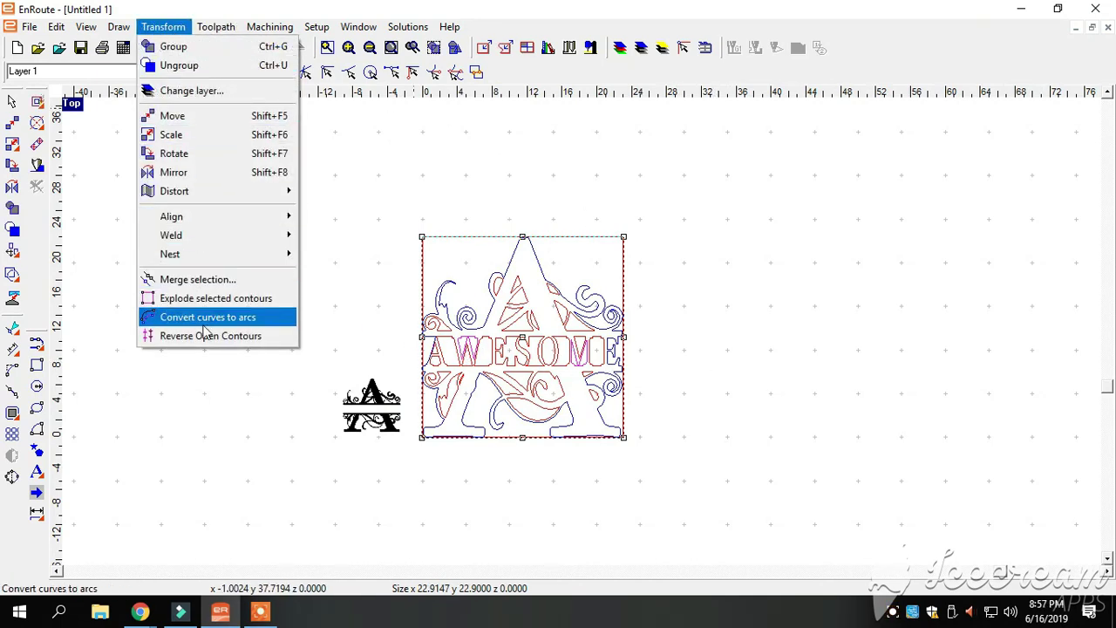
{"action": "left_click", "coordinate": [197, 280]}
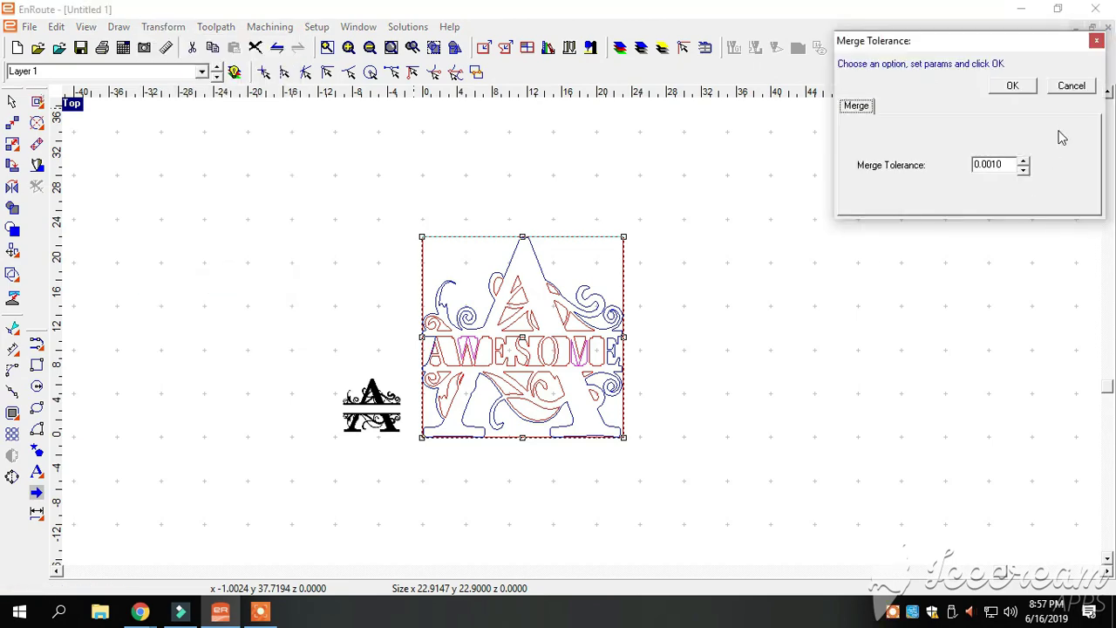
{"action": "left_click", "coordinate": [1013, 86]}
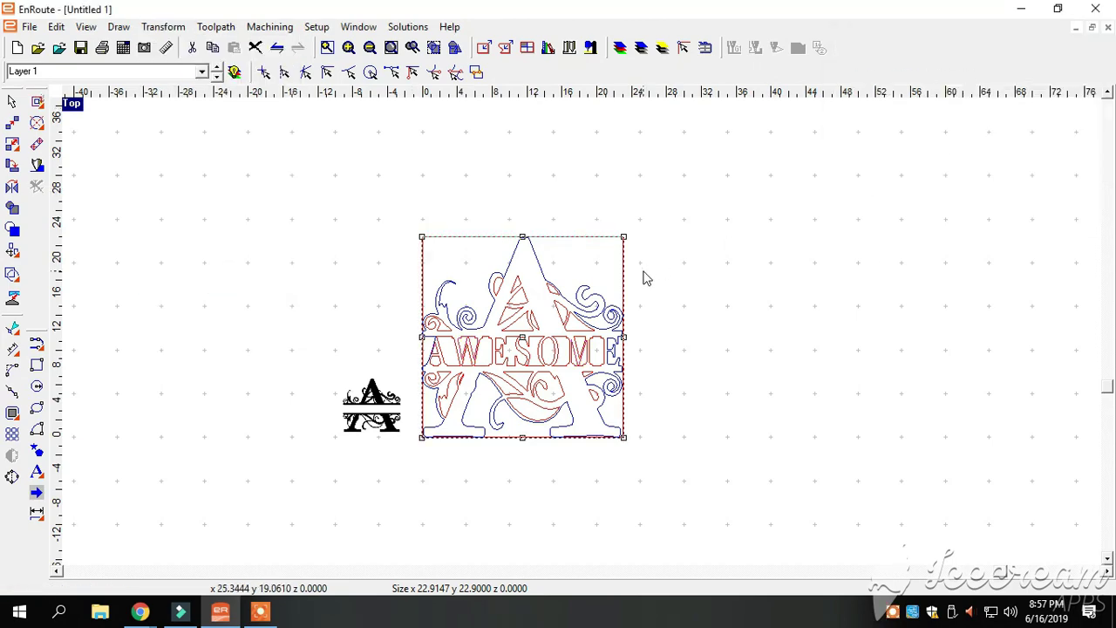
Linearize the small notches on both sides of the W's middle peak so its slanted edges run straight to the bar edge.
{"action": "scroll", "coordinate": [498, 373], "scroll_direction": "up", "scroll_amount": 1}
{"action": "scroll", "coordinate": [499, 373], "scroll_direction": "up", "scroll_amount": 2}
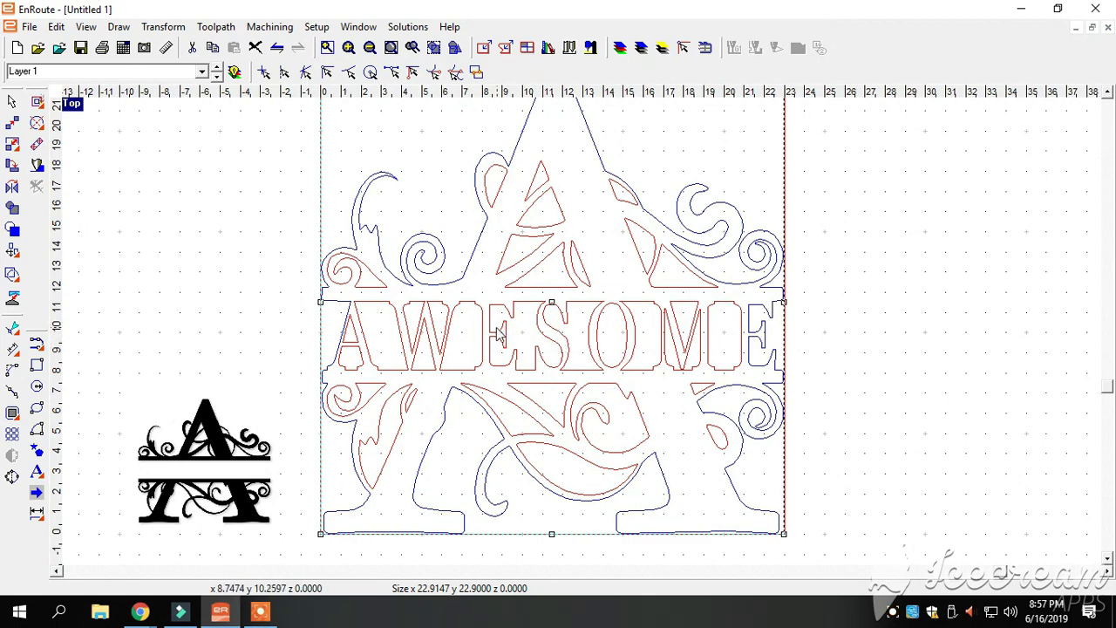
{"action": "scroll", "coordinate": [416, 303], "scroll_direction": "up", "scroll_amount": 1}
{"action": "scroll", "coordinate": [416, 303], "scroll_direction": "up", "scroll_amount": 7}
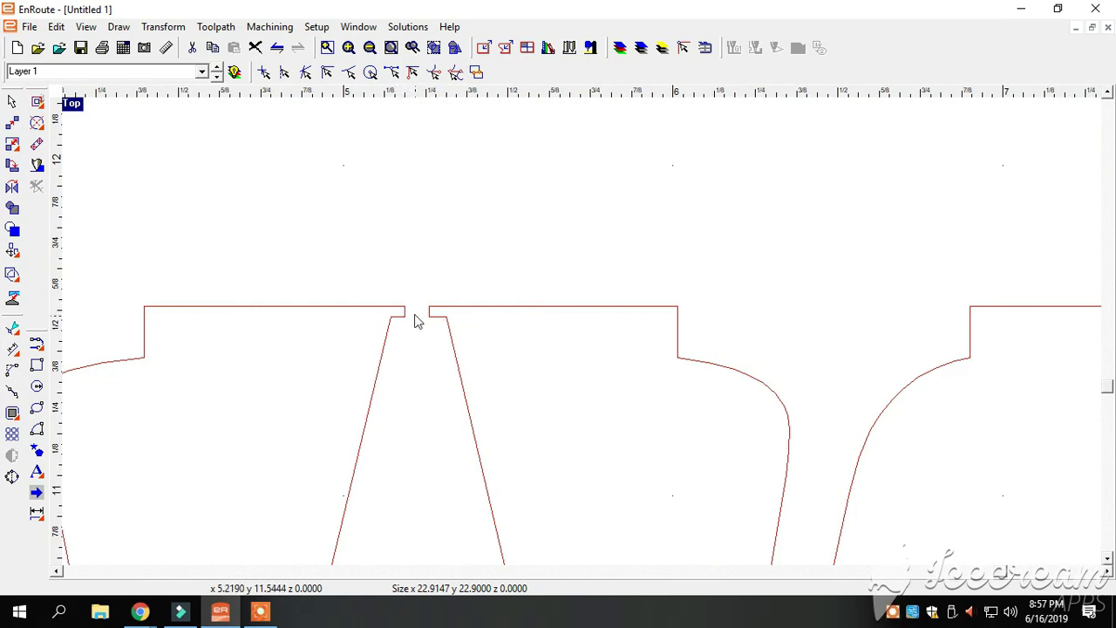
{"action": "left_click", "coordinate": [120, 27]}
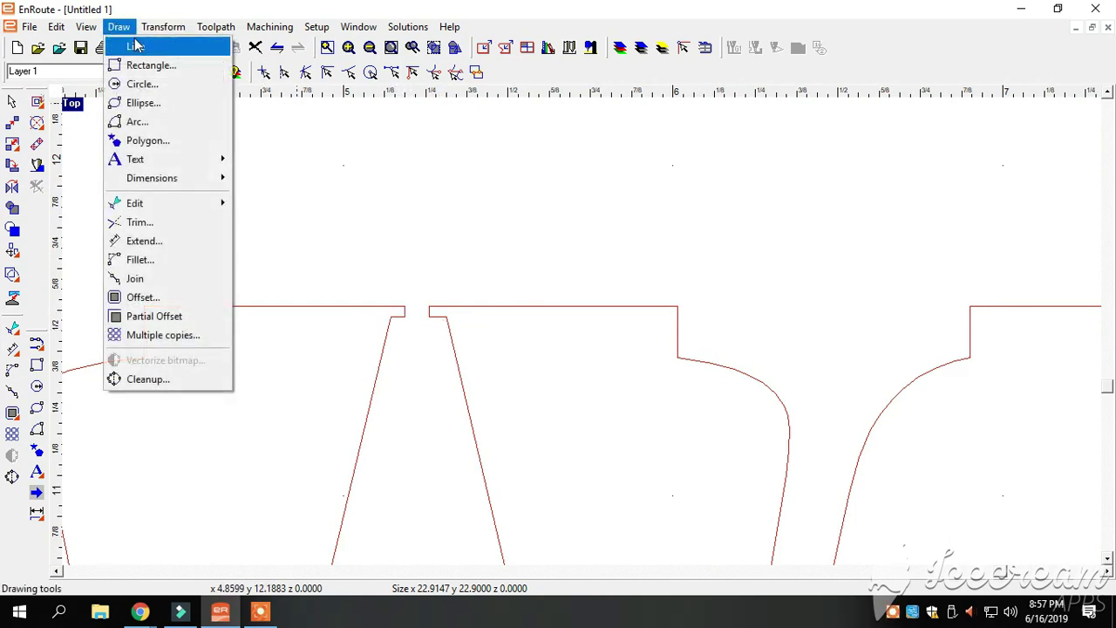
{"action": "mouse_move", "coordinate": [157, 209]}
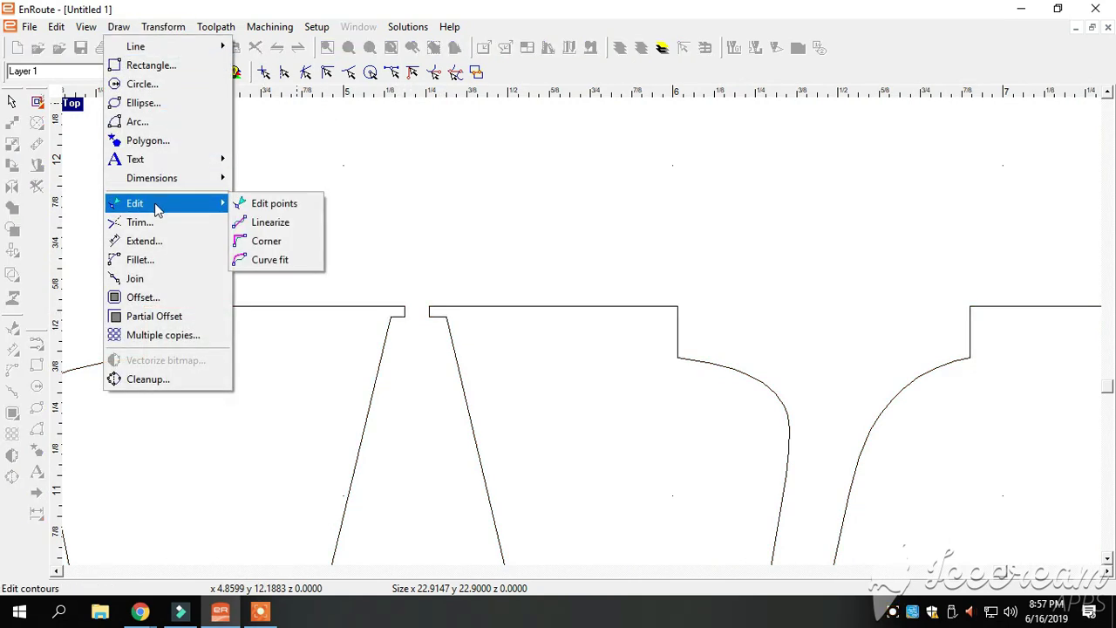
{"action": "left_click", "coordinate": [270, 222]}
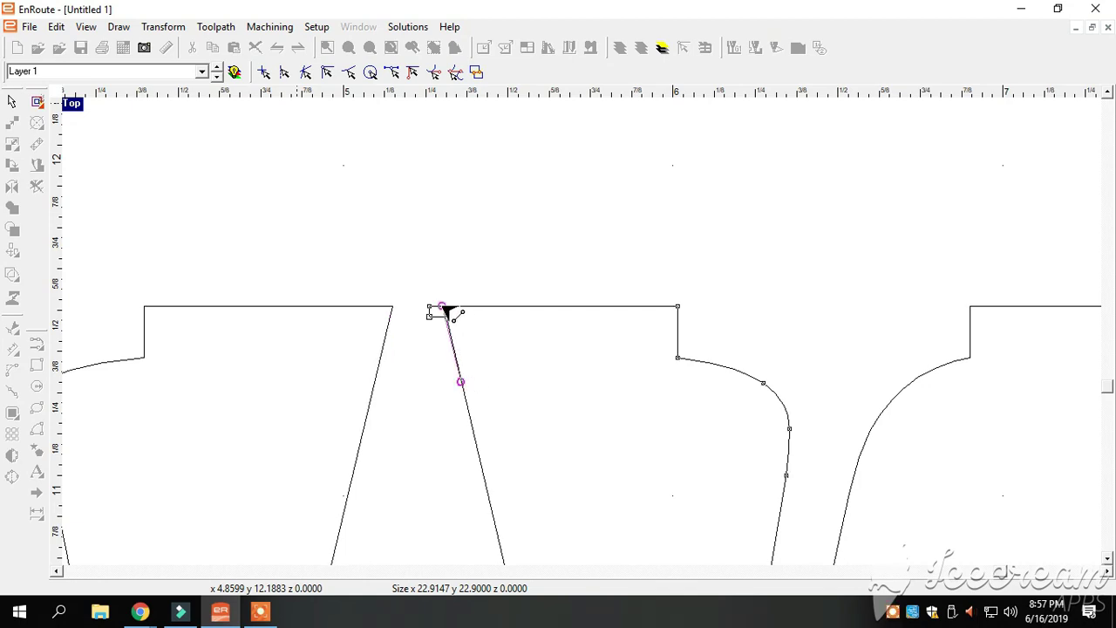
{"action": "scroll", "coordinate": [324, 288], "scroll_direction": "down", "scroll_amount": 4}
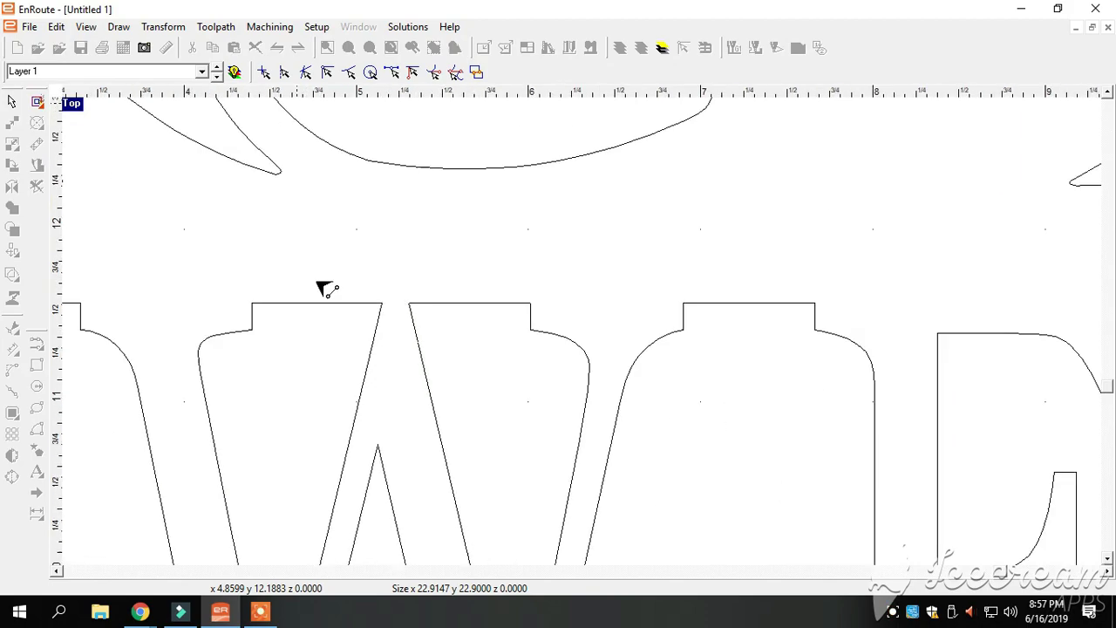
Linearize the small notches on both sides of the M's lower point so its slanted edges run straight to the bar edge.
{"action": "scroll", "coordinate": [195, 351], "scroll_direction": "down", "scroll_amount": 4}
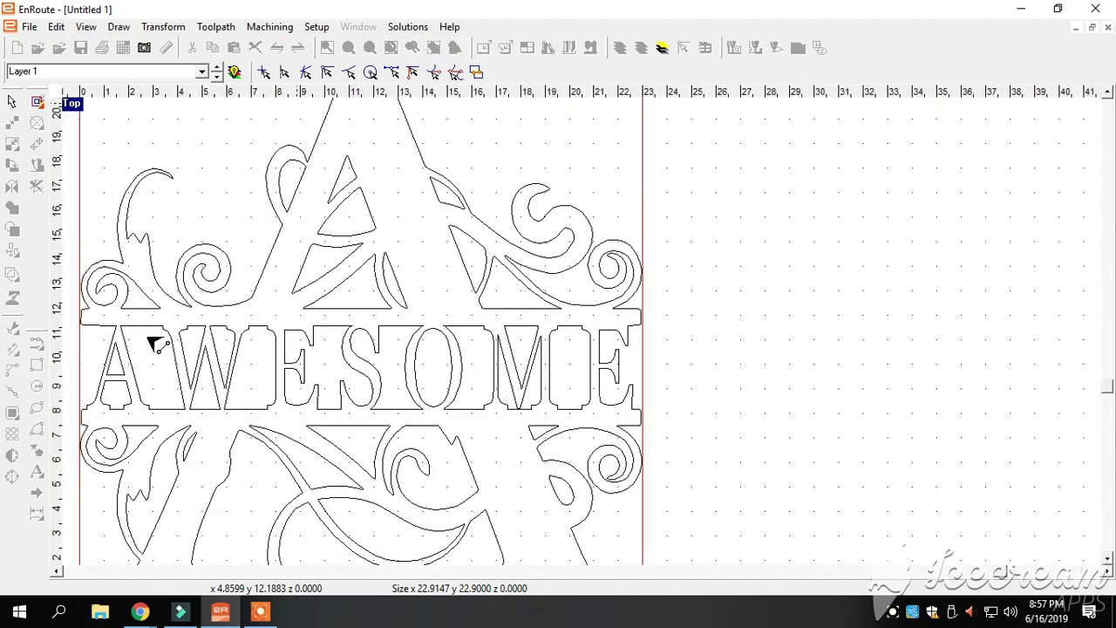
{"action": "scroll", "coordinate": [568, 416], "scroll_direction": "up", "scroll_amount": 4}
{"action": "scroll", "coordinate": [499, 424], "scroll_direction": "up", "scroll_amount": 5}
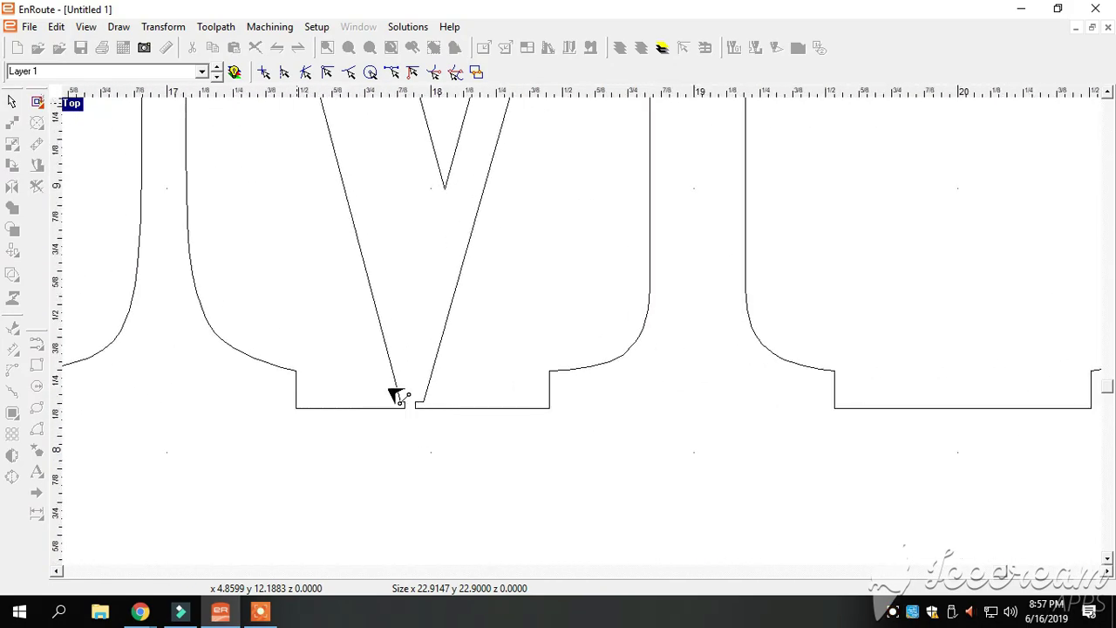
{"action": "left_click", "coordinate": [393, 349]}
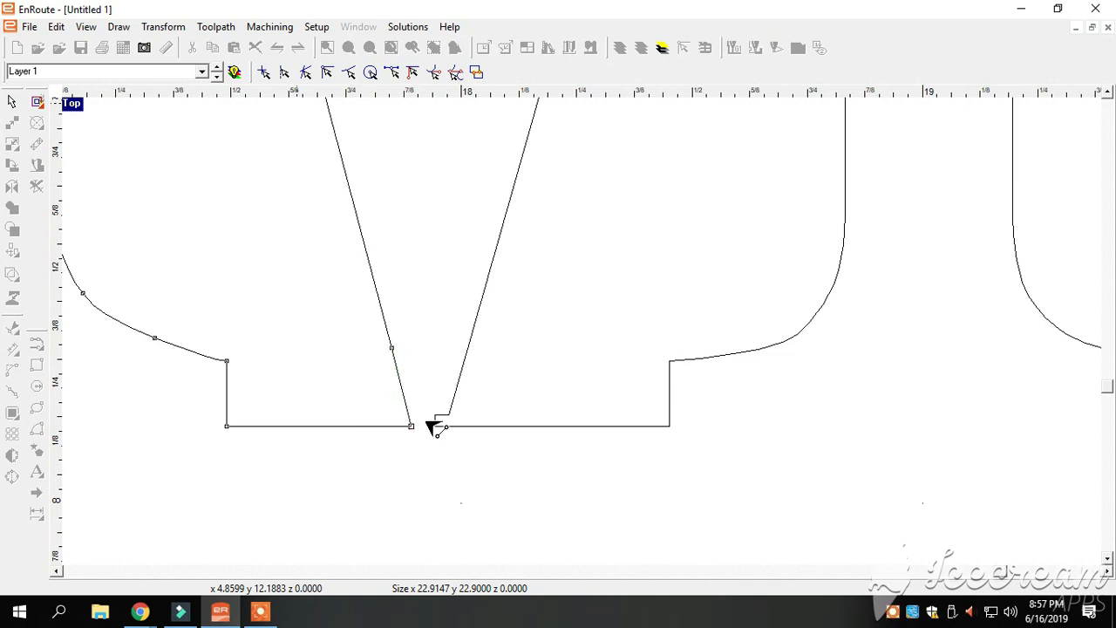
{"action": "left_click", "coordinate": [462, 367]}
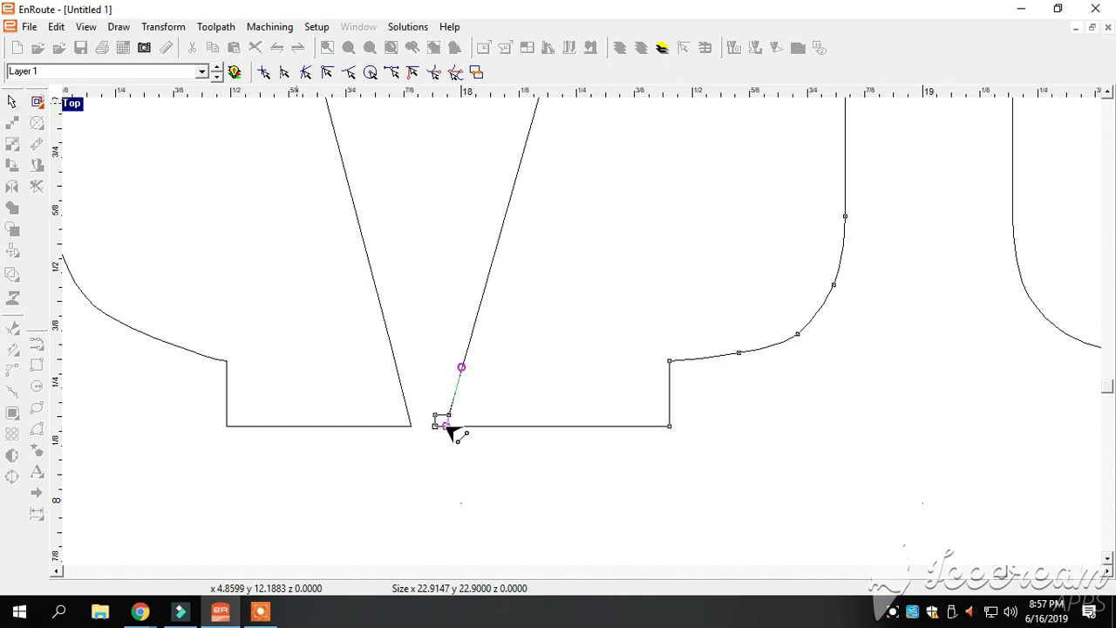
{"action": "left_click_drag", "start_coordinate": [453, 433], "coordinate": [445, 426]}
{"action": "scroll", "coordinate": [445, 414], "scroll_direction": "down", "scroll_amount": 2}
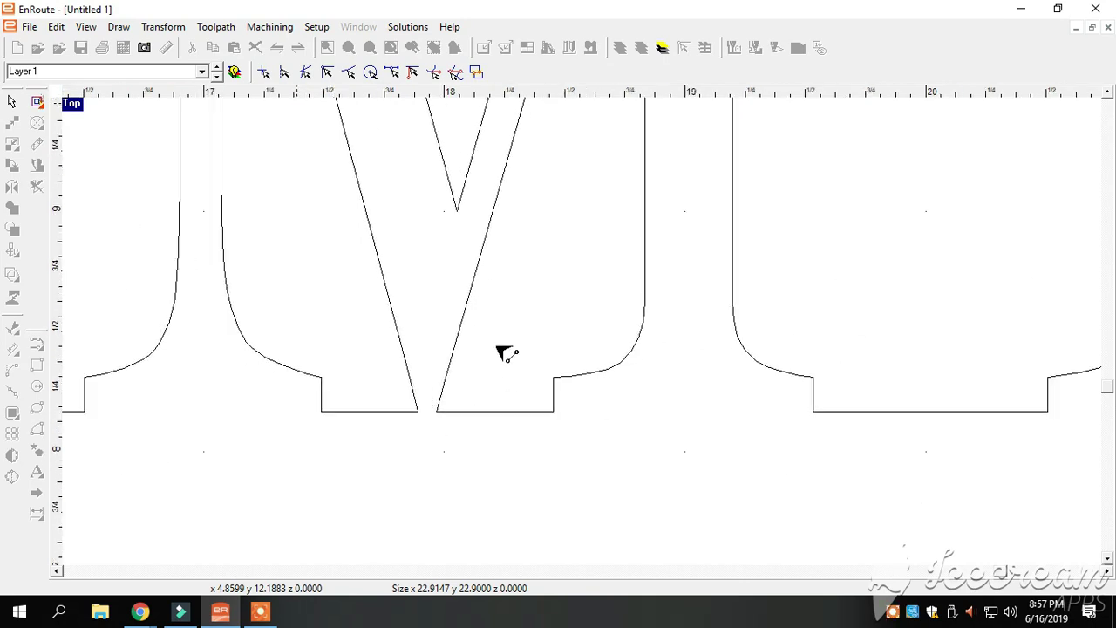
{"action": "scroll", "coordinate": [474, 343], "scroll_direction": "down", "scroll_amount": 5}
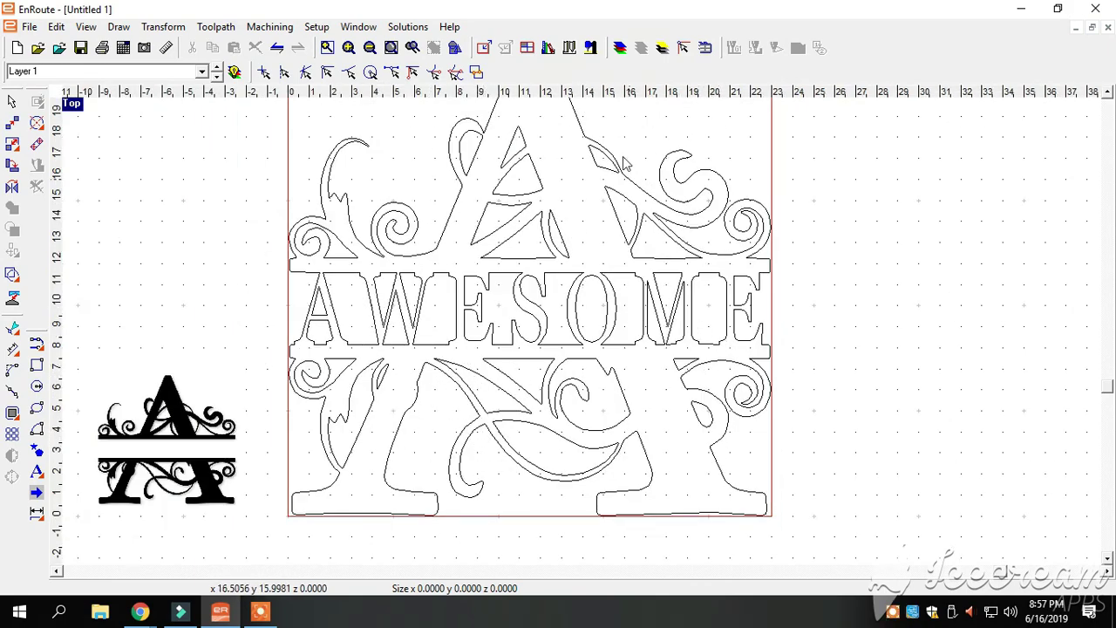
Curve fit the upper arc of the inner contour in the left scroll above the first A, reshaping it into a smoother, higher bend.
{"action": "scroll", "coordinate": [344, 117], "scroll_direction": "up", "scroll_amount": 5}
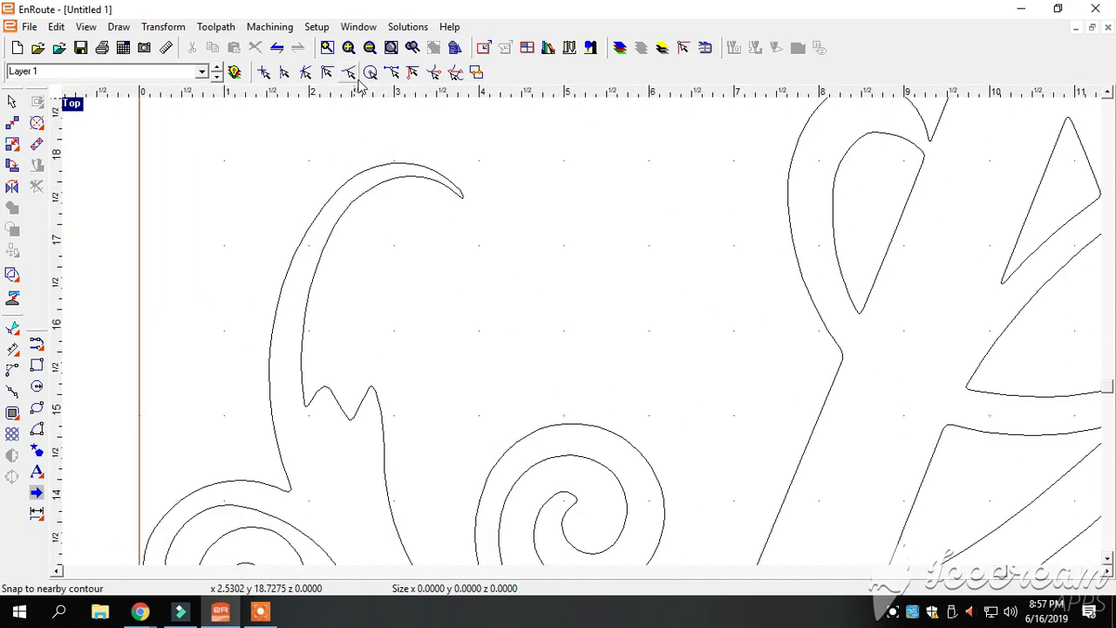
{"action": "scroll", "coordinate": [315, 147], "scroll_direction": "down", "scroll_amount": 5}
{"action": "scroll", "coordinate": [207, 317], "scroll_direction": "up", "scroll_amount": 4}
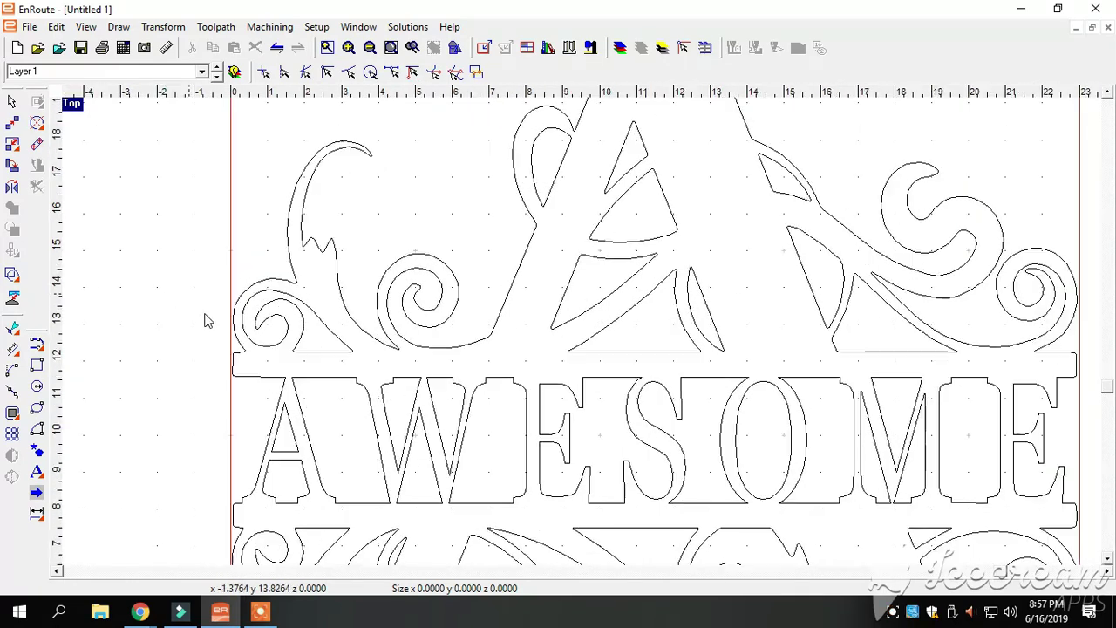
{"action": "scroll", "coordinate": [309, 293], "scroll_direction": "up", "scroll_amount": 2}
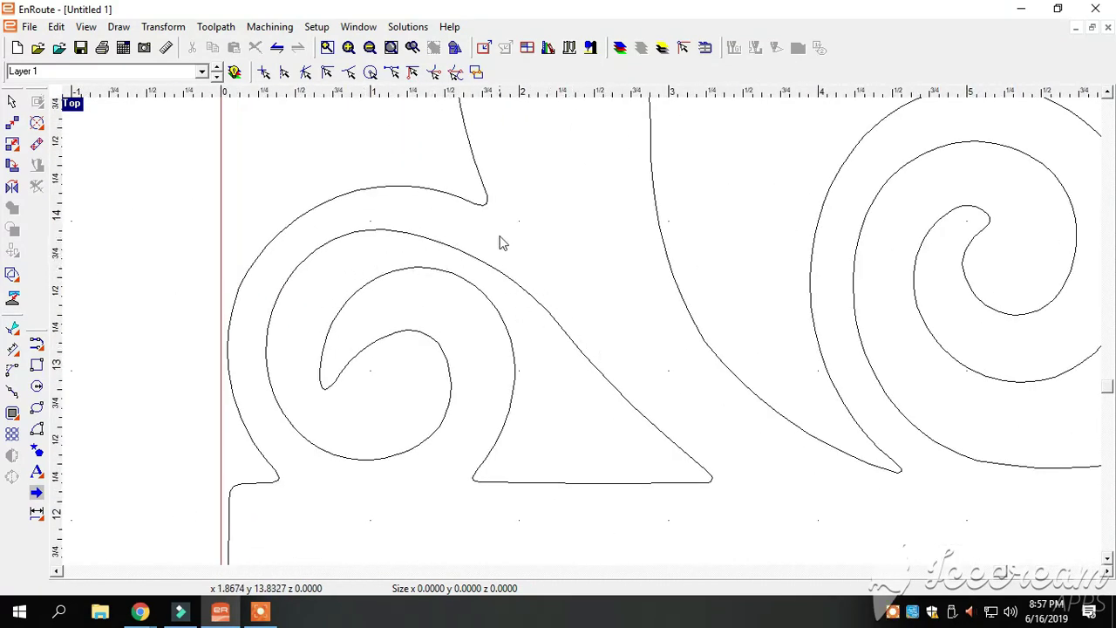
{"action": "left_click", "coordinate": [121, 30]}
{"action": "mouse_move", "coordinate": [142, 205]}
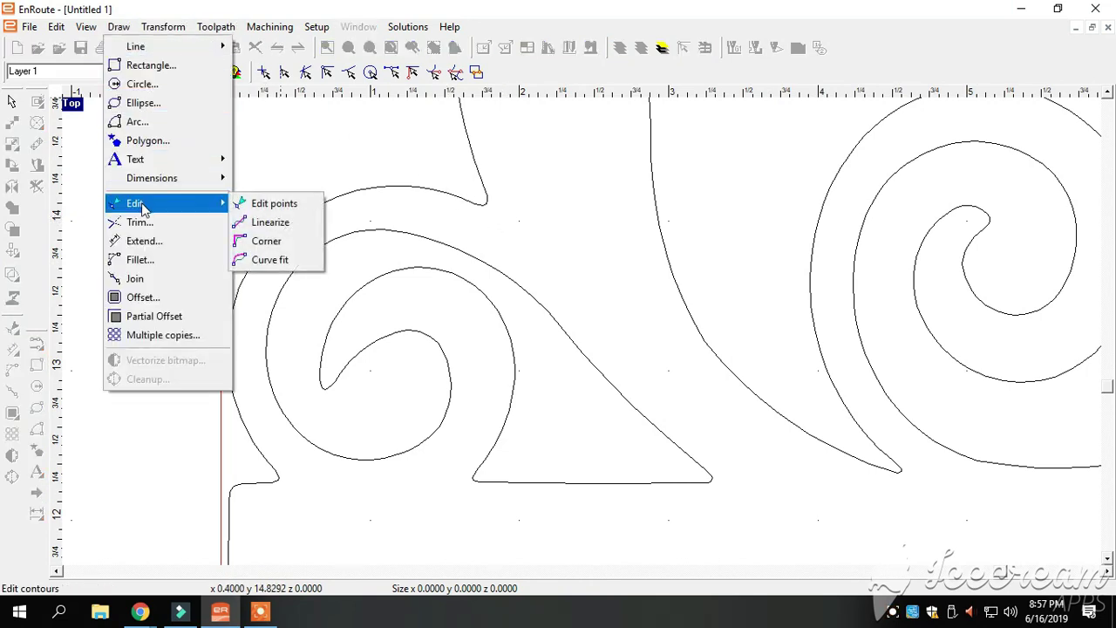
{"action": "left_click", "coordinate": [272, 260]}
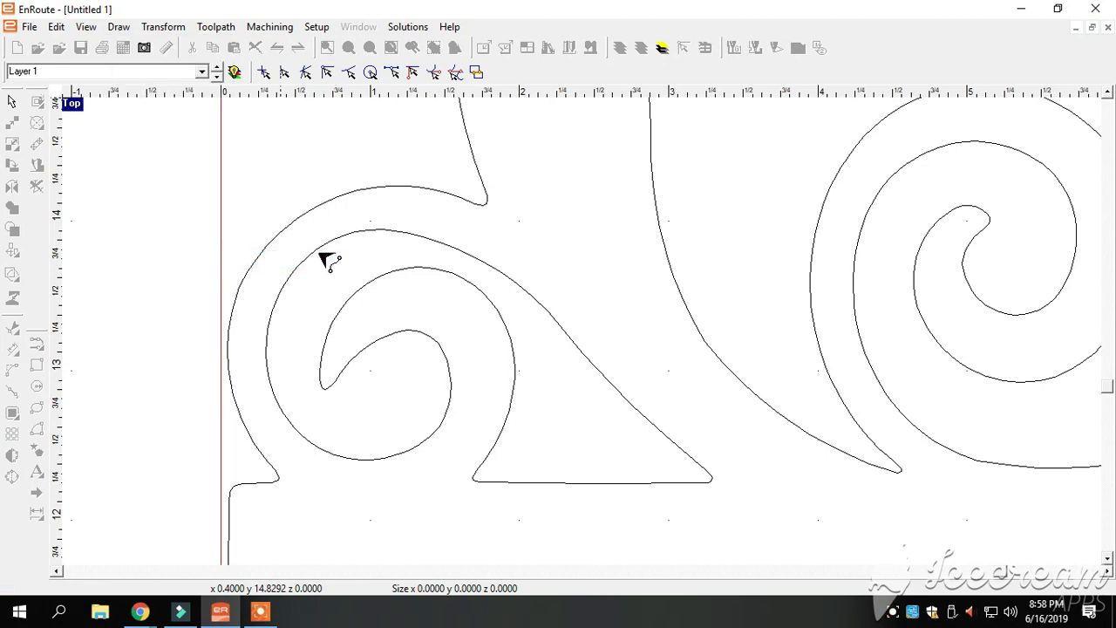
{"action": "left_click", "coordinate": [312, 253]}
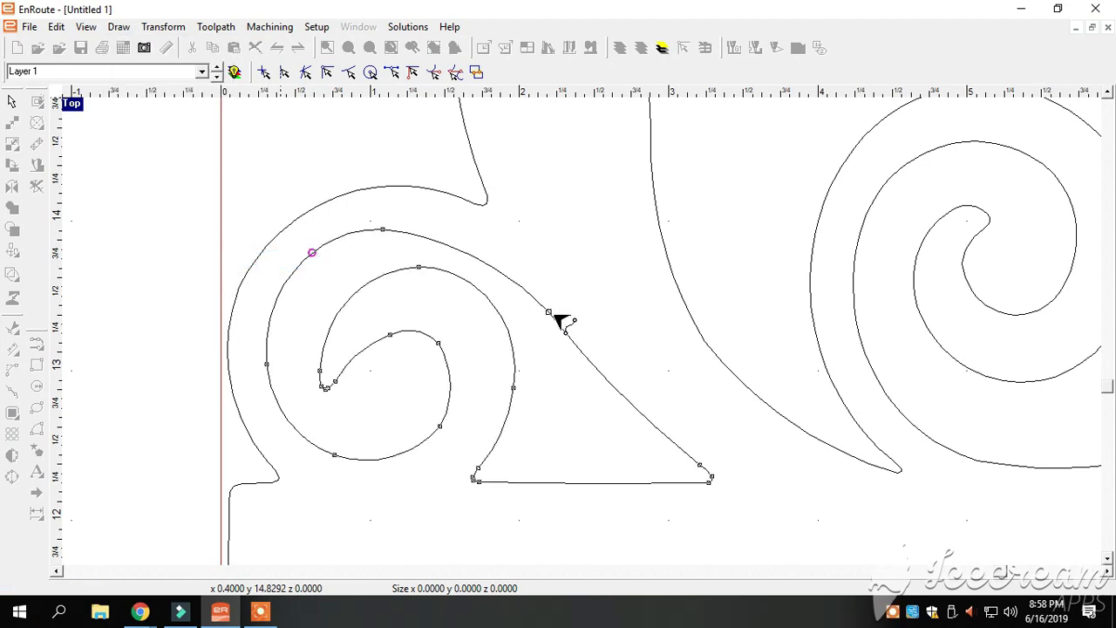
{"action": "left_click", "coordinate": [587, 358]}
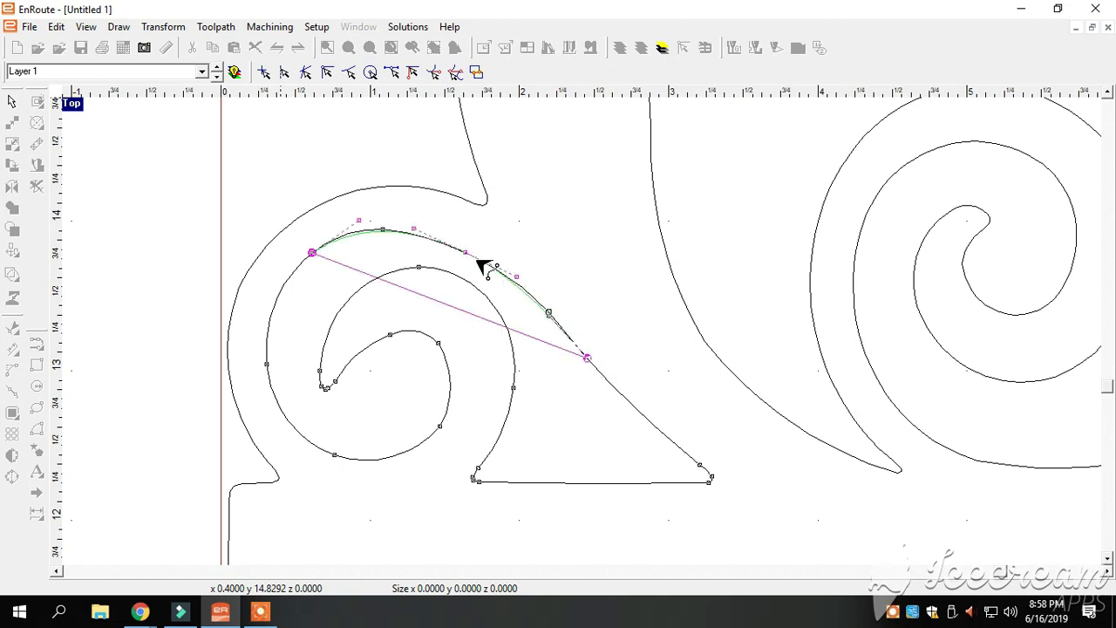
{"action": "left_click_drag", "start_coordinate": [468, 251], "coordinate": [481, 246]}
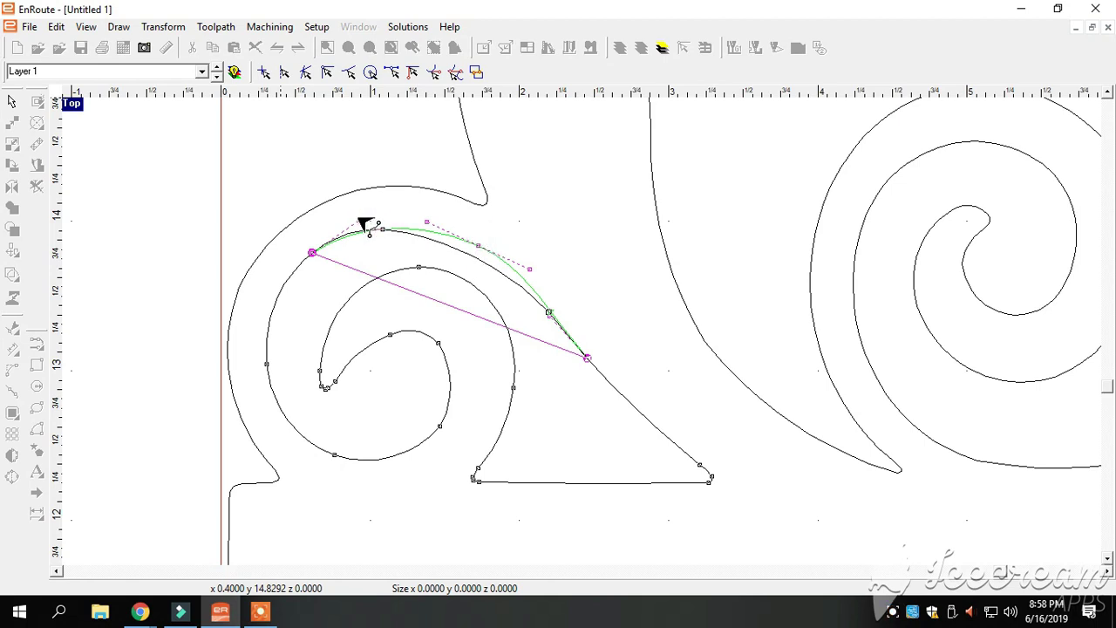
{"action": "left_click_drag", "start_coordinate": [362, 221], "coordinate": [337, 216]}
{"action": "left_click", "coordinate": [355, 147]}
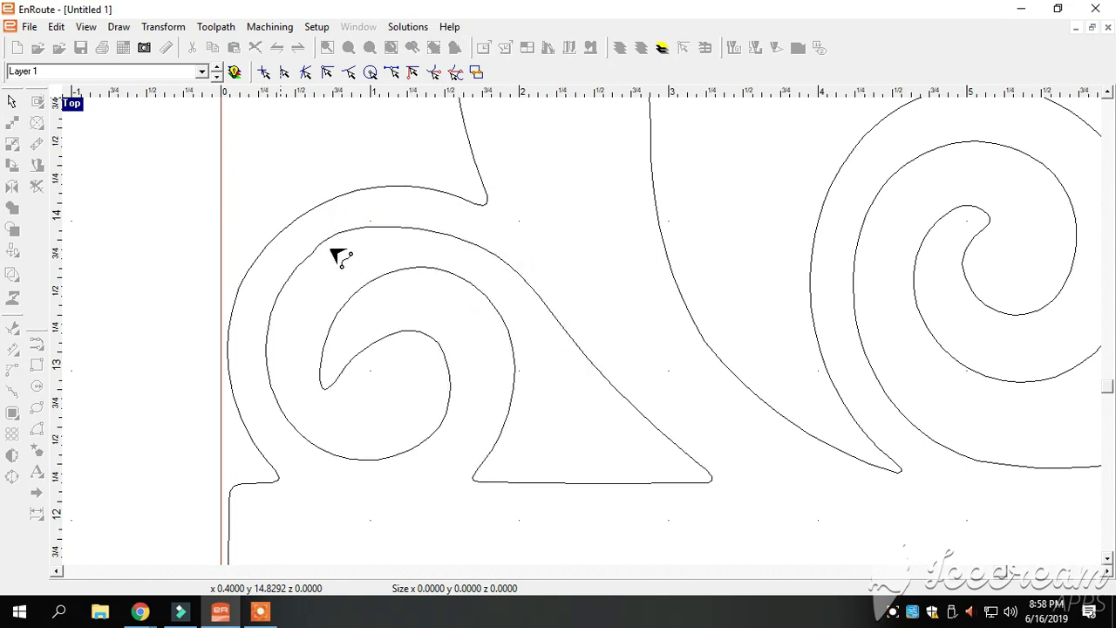
{"action": "scroll", "coordinate": [419, 254], "scroll_direction": "down", "scroll_amount": 3}
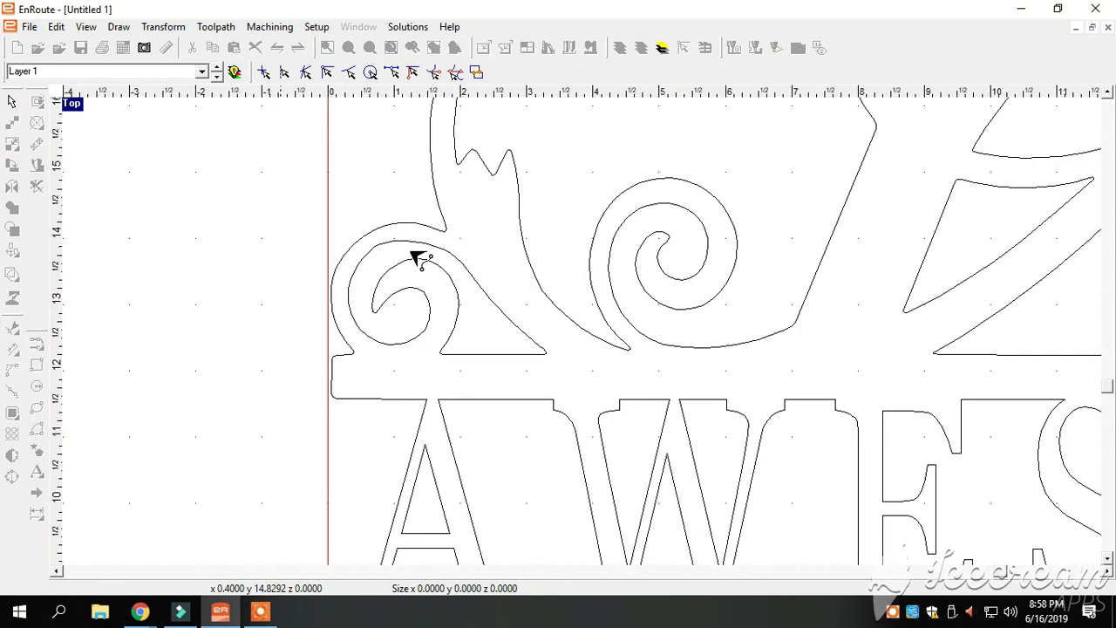